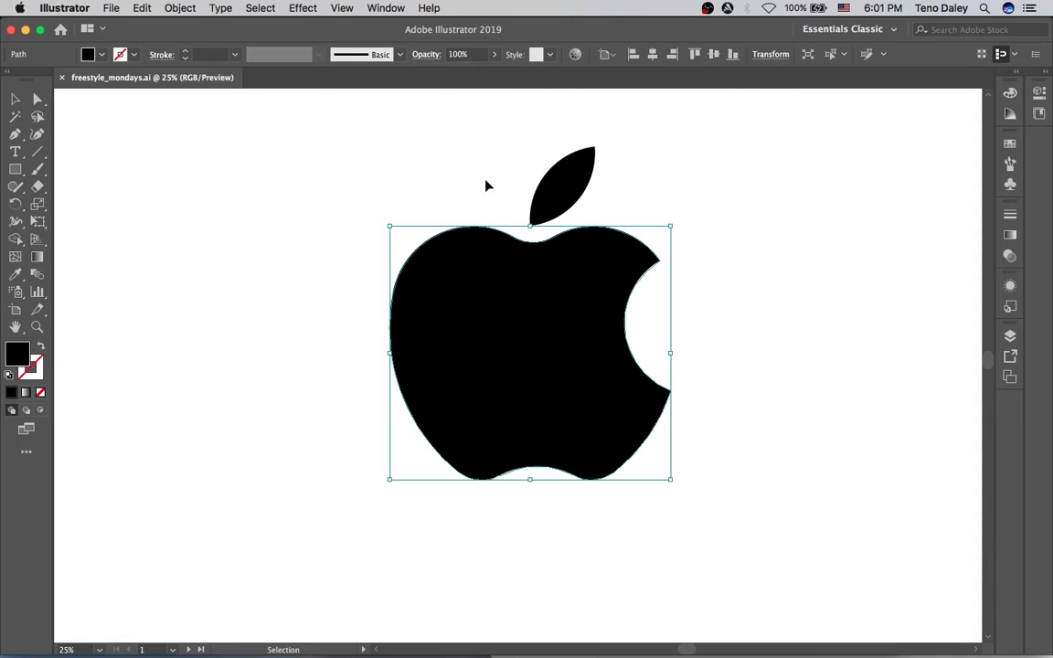
Give the apple body a radial gradient, replacing the black stop with a light stop near 62%.
{"action": "left_click", "coordinate": [540, 207]}
{"action": "left_click", "coordinate": [541, 301]}
{"action": "left_click", "coordinate": [1010, 235]}
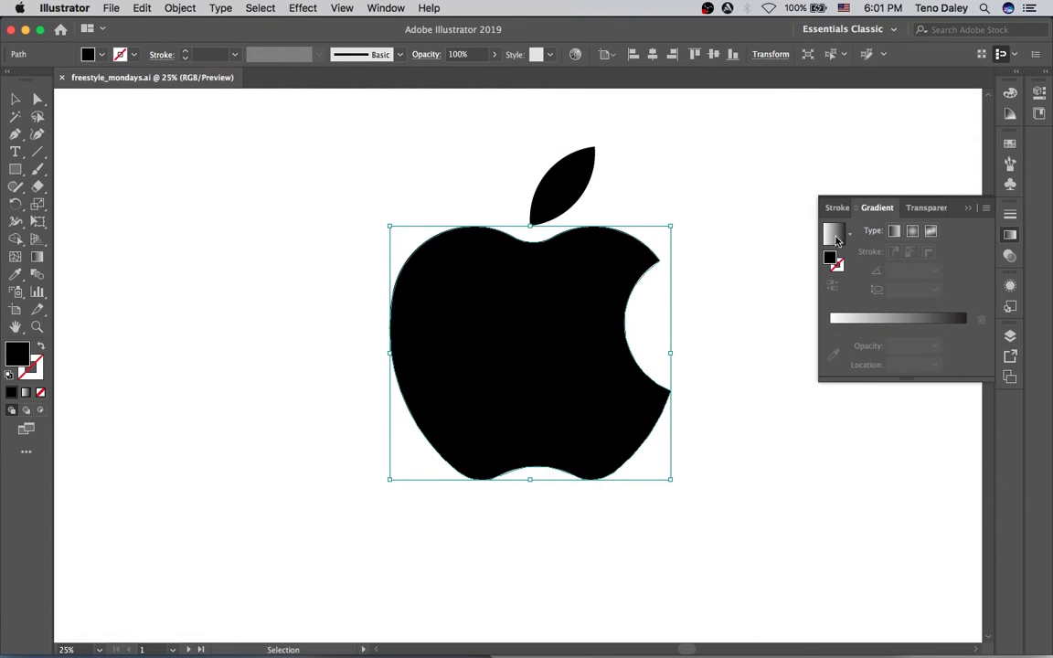
{"action": "left_click", "coordinate": [912, 232]}
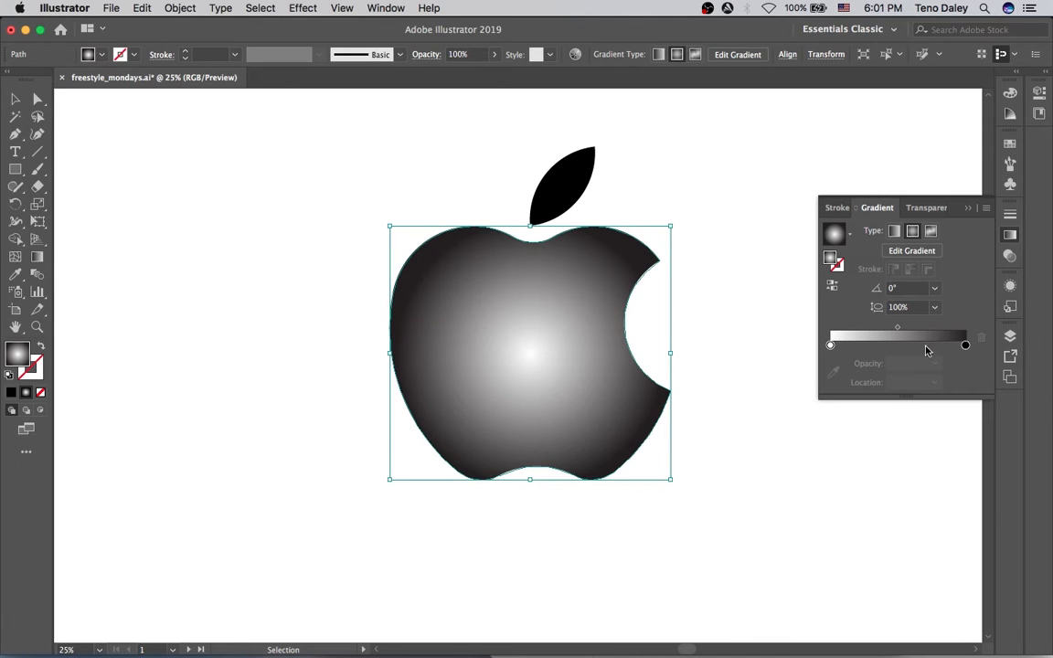
{"action": "left_click", "coordinate": [859, 346]}
{"action": "left_click_drag", "start_coordinate": [967, 348], "coordinate": [956, 404]}
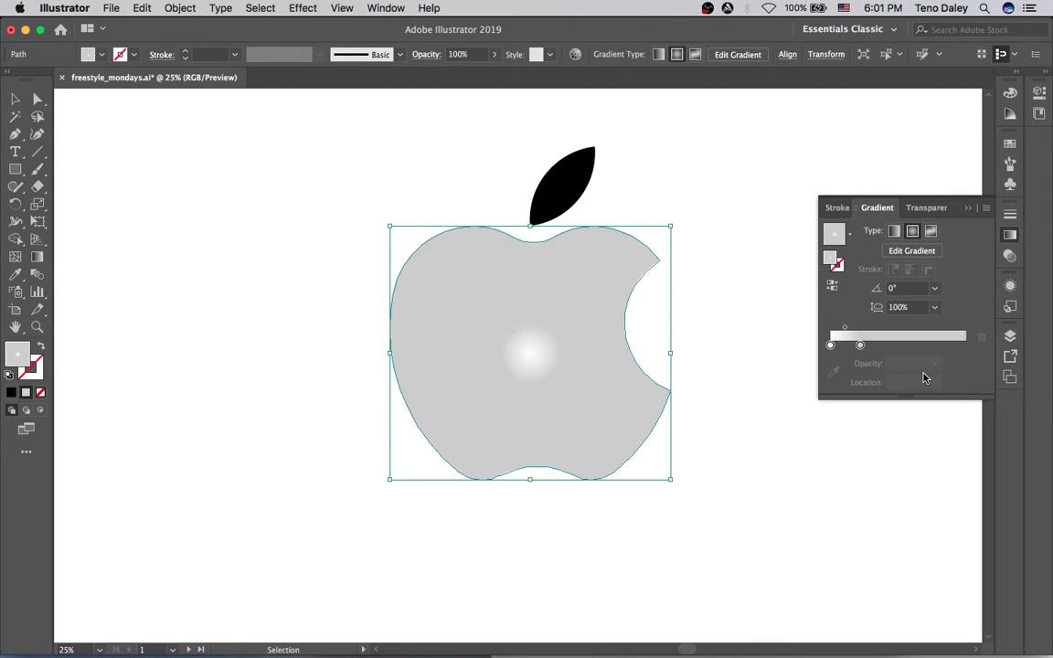
{"action": "left_click_drag", "start_coordinate": [860, 346], "coordinate": [913, 345]}
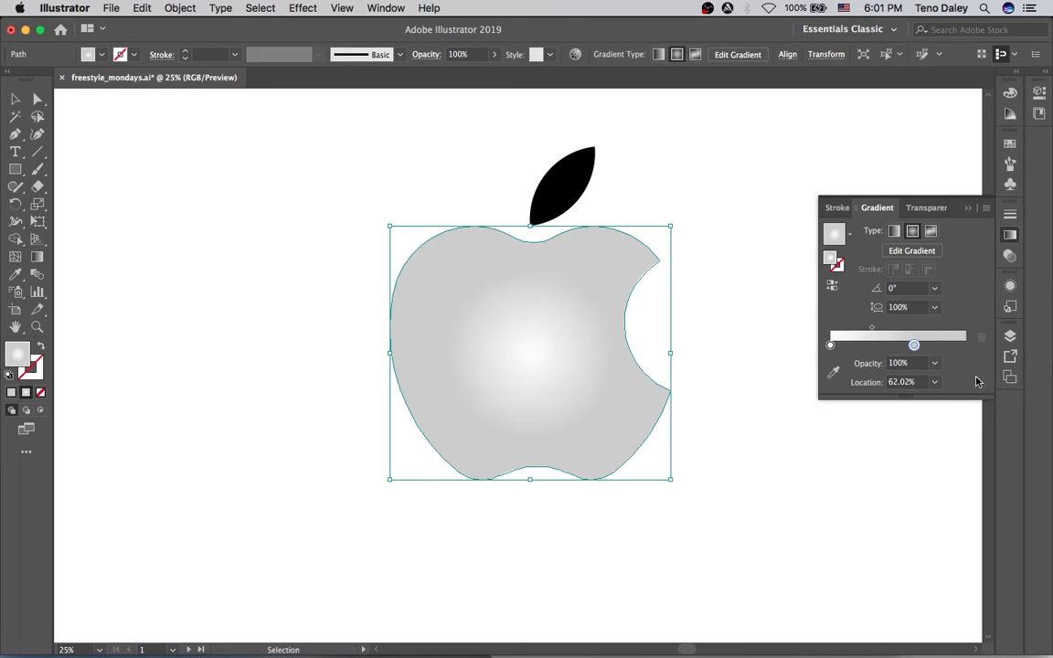
Move the gradient highlight up-left, double its size and push the light stop out to 88.38%.
{"action": "key", "text": "g"}
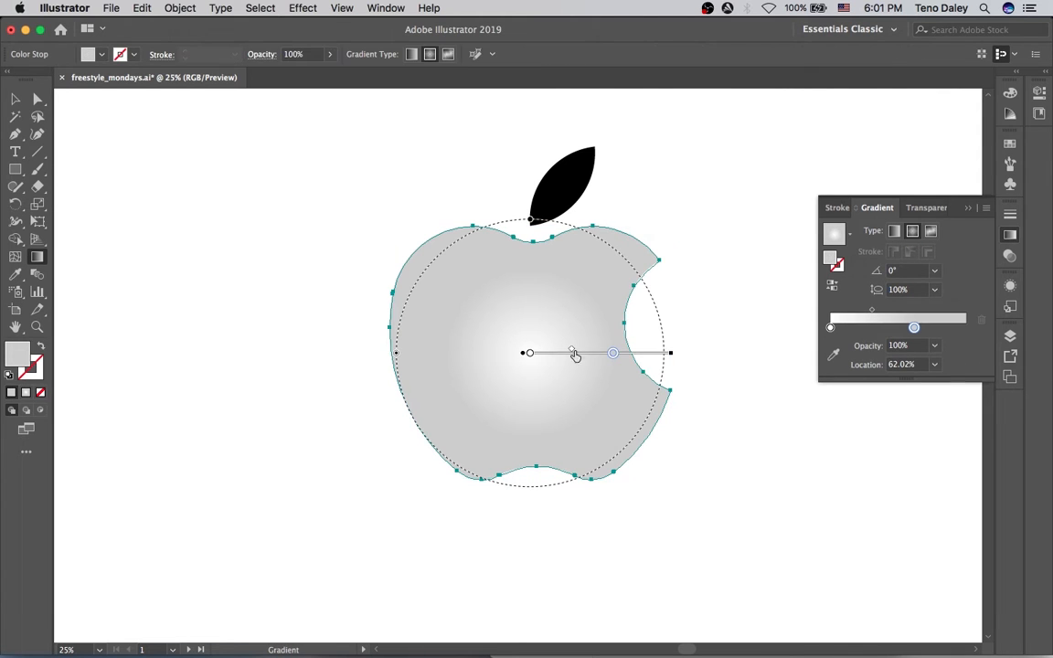
{"action": "left_click_drag", "start_coordinate": [590, 361], "coordinate": [571, 275]}
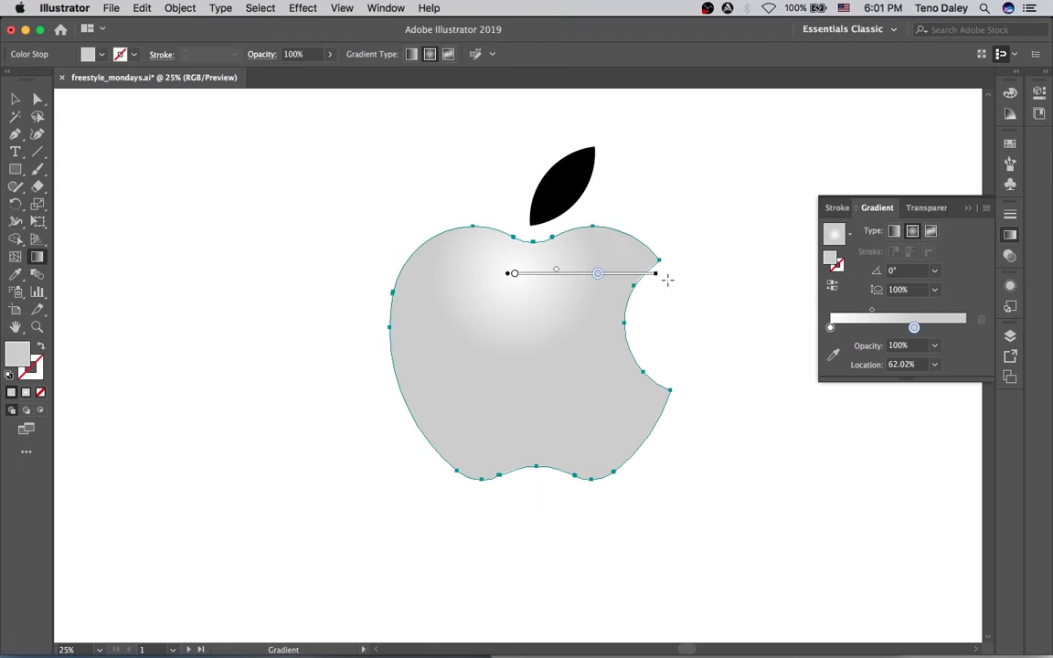
{"action": "mouse_move", "coordinate": [654, 276]}
{"action": "left_mouse_down"}
{"action": "mouse_move", "coordinate": [770, 353]}
{"action": "mouse_move", "coordinate": [828, 275]}
{"action": "left_mouse_up"}
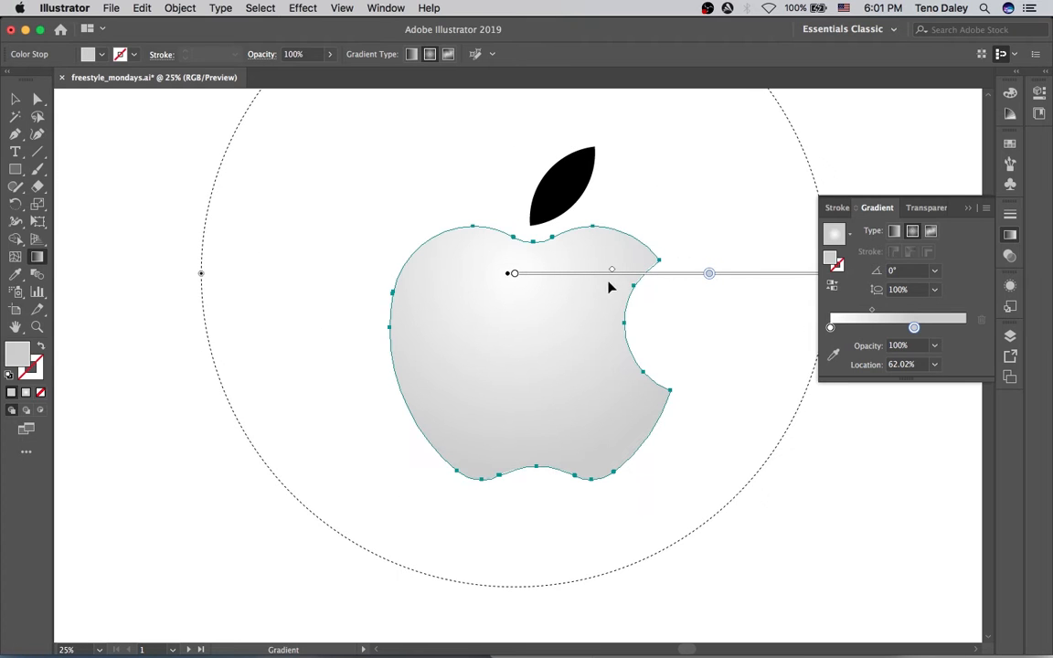
{"action": "left_click_drag", "start_coordinate": [593, 276], "coordinate": [597, 317]}
{"action": "left_click_drag", "start_coordinate": [704, 316], "coordinate": [787, 315]}
{"action": "left_click_drag", "start_coordinate": [682, 317], "coordinate": [684, 331]}
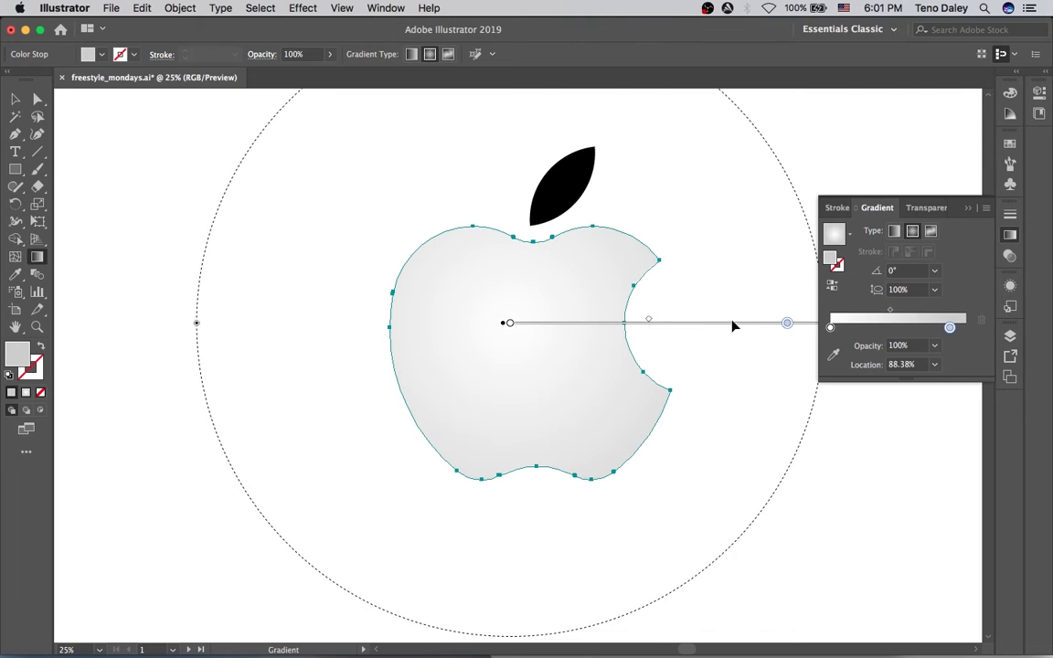
{"action": "mouse_move", "coordinate": [647, 322]}
{"action": "left_mouse_down"}
{"action": "mouse_move", "coordinate": [731, 320]}
{"action": "mouse_move", "coordinate": [700, 321]}
{"action": "mouse_move", "coordinate": [724, 326]}
{"action": "mouse_move", "coordinate": [719, 338]}
{"action": "left_mouse_up"}
Copy the apple body's radial gradient onto the black leaf with the Eyedropper.
{"action": "key", "text": "v"}
{"action": "left_click", "coordinate": [707, 254]}
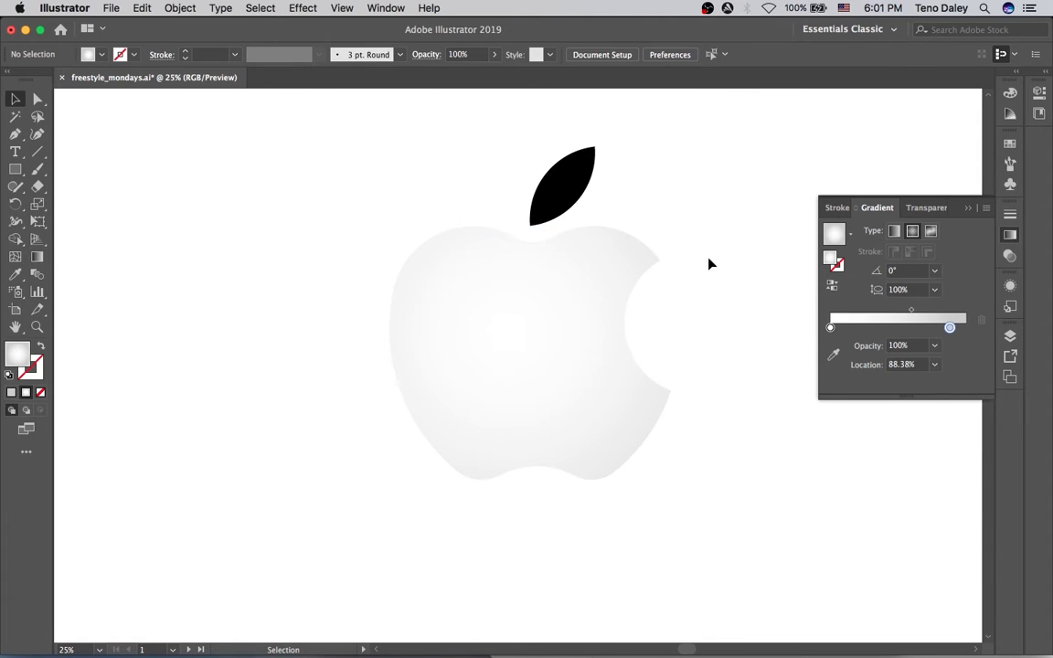
{"action": "left_click", "coordinate": [560, 186]}
{"action": "left_click", "coordinate": [654, 199]}
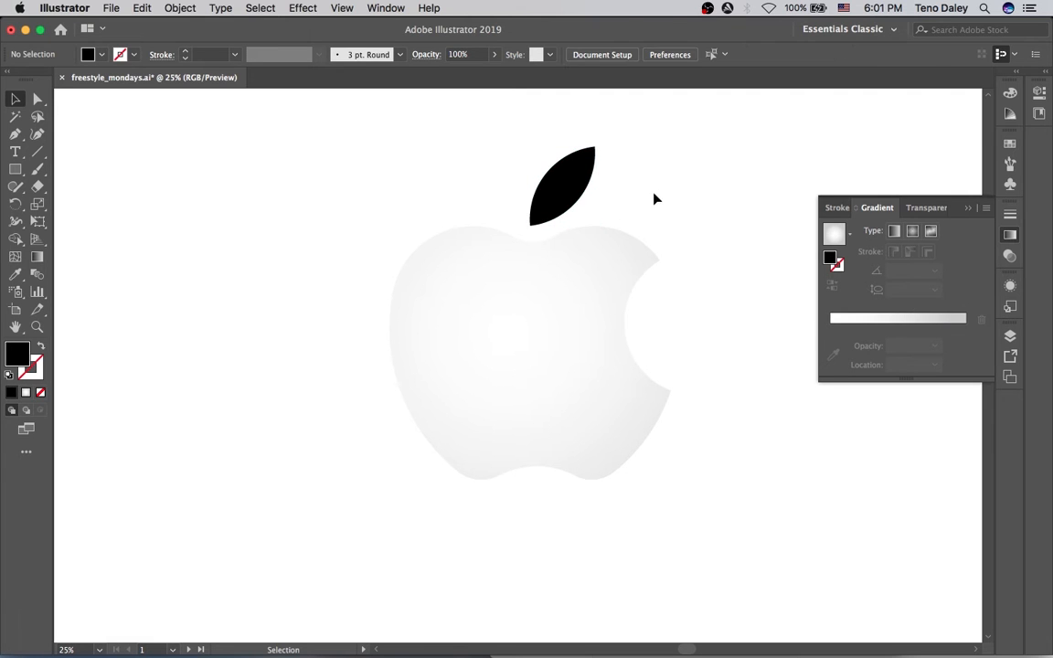
{"action": "left_click", "coordinate": [580, 181]}
{"action": "key", "text": "i"}
{"action": "left_click", "coordinate": [594, 262]}
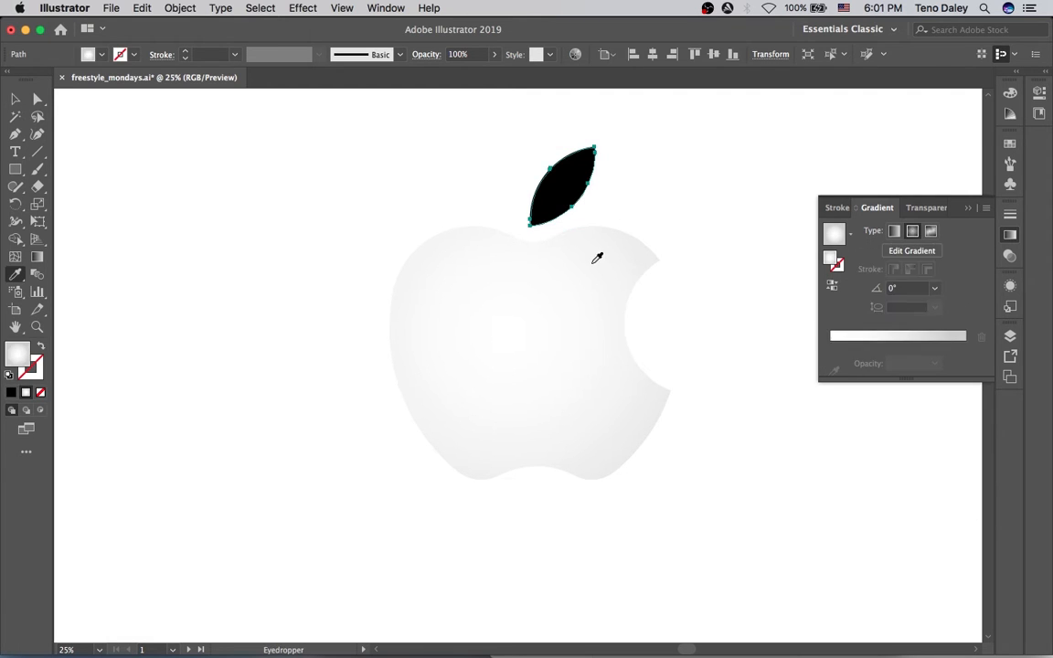
Redraw the leaf's gradient horizontally across the leaf with the Gradient tool.
{"action": "key", "text": "g"}
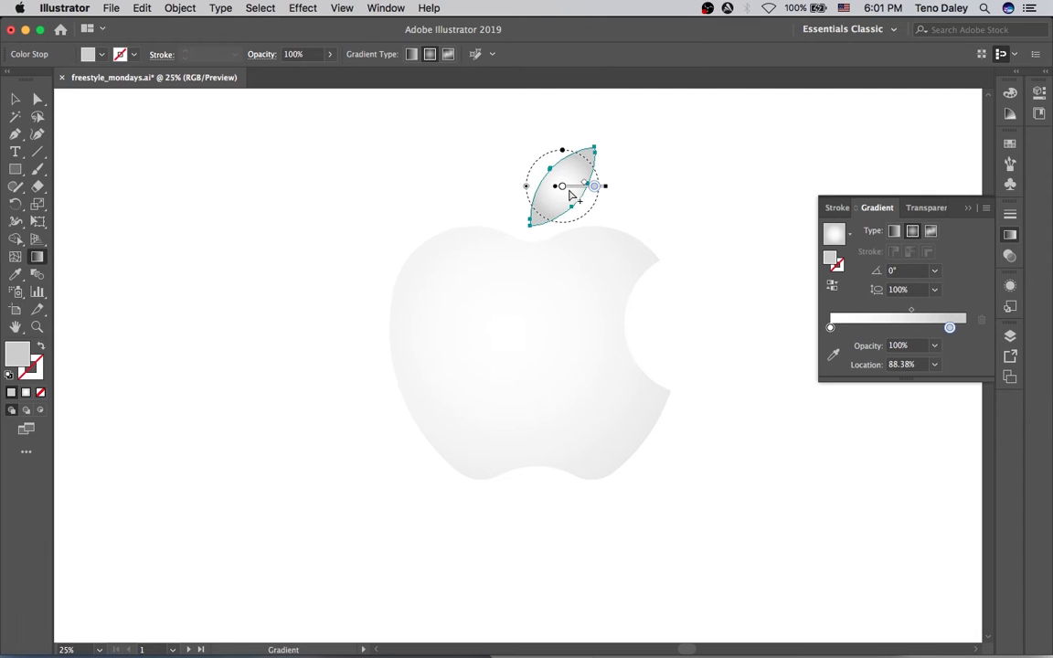
{"action": "left_click_drag", "start_coordinate": [530, 153], "coordinate": [674, 152]}
{"action": "key", "text": "v"}
{"action": "left_click", "coordinate": [769, 275]}
{"action": "left_click", "coordinate": [612, 294]}
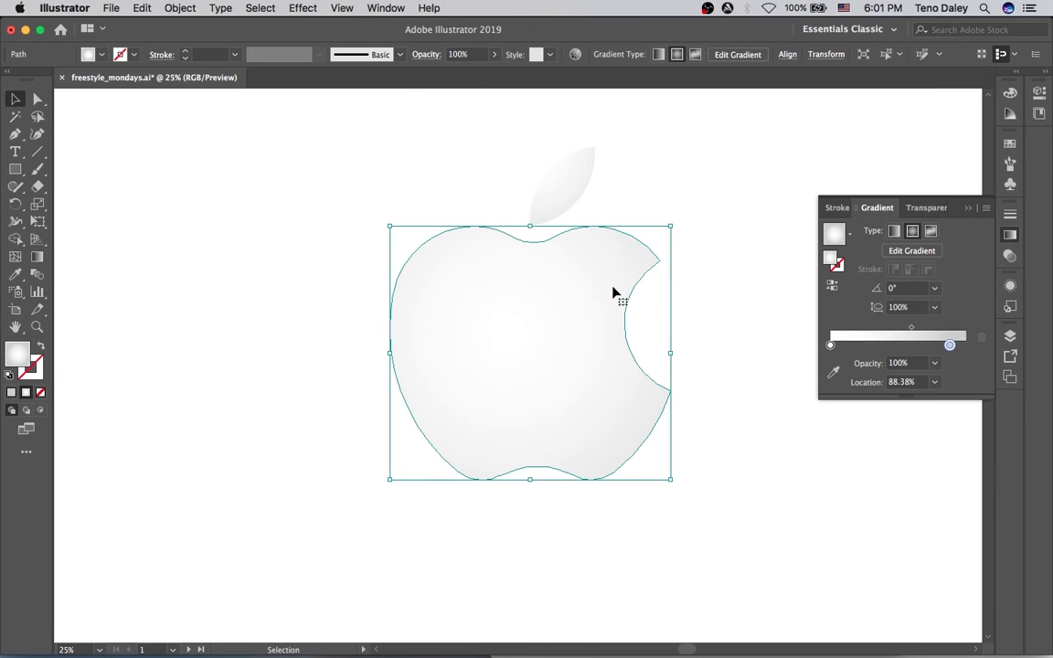
Add an Inner Glow to the apple body in a very dark red with Multiply mode.
{"action": "left_click", "coordinate": [271, 6]}
{"action": "mouse_move", "coordinate": [302, 8]}
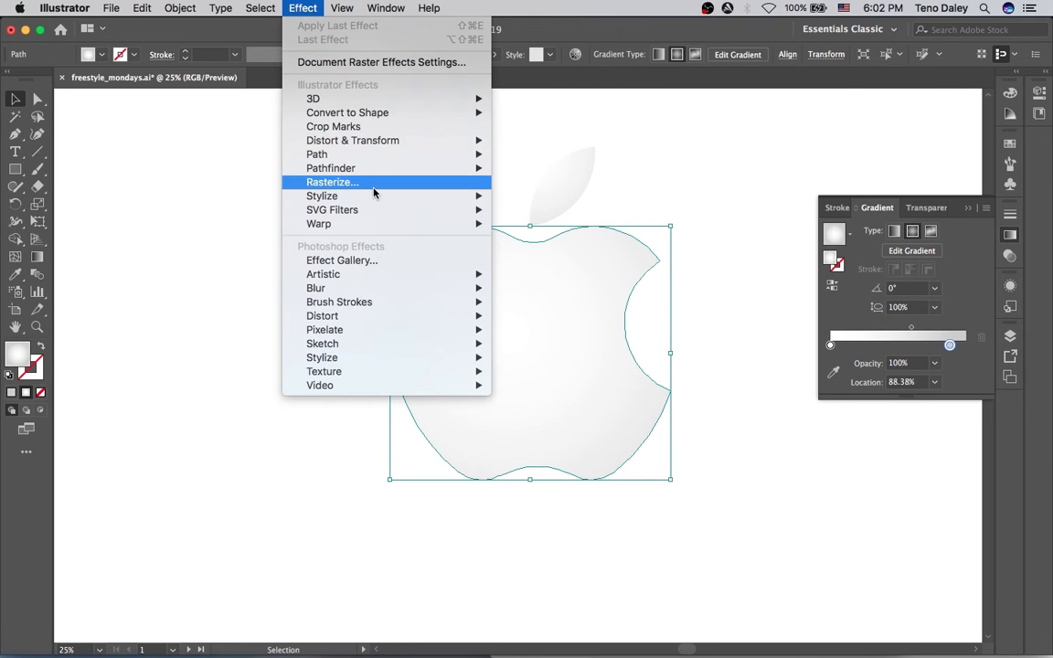
{"action": "mouse_move", "coordinate": [440, 194]}
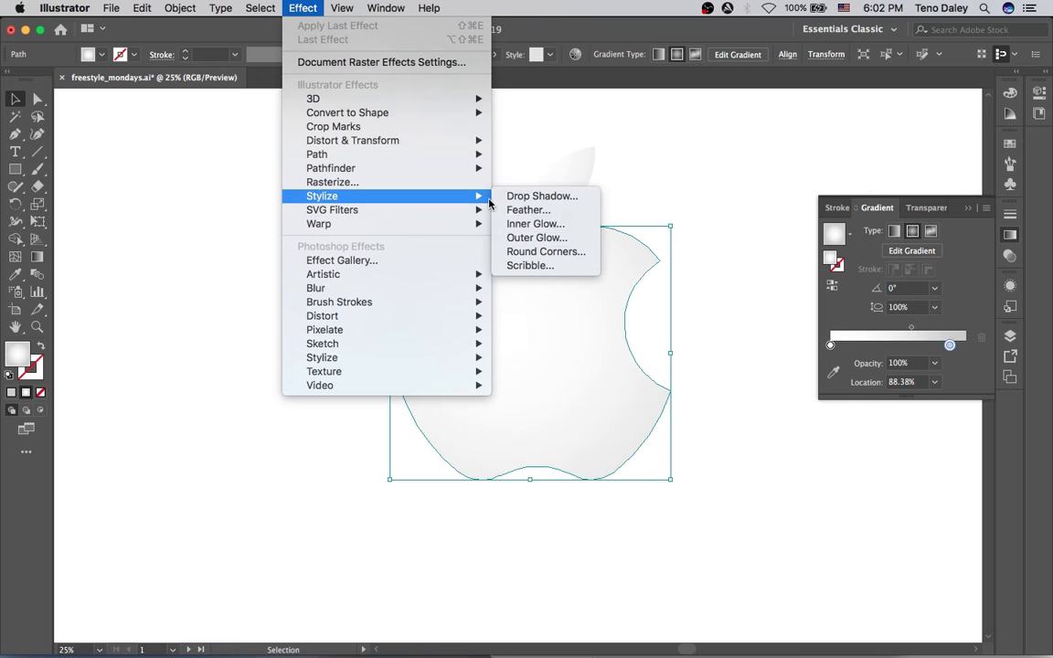
{"action": "left_click", "coordinate": [548, 225]}
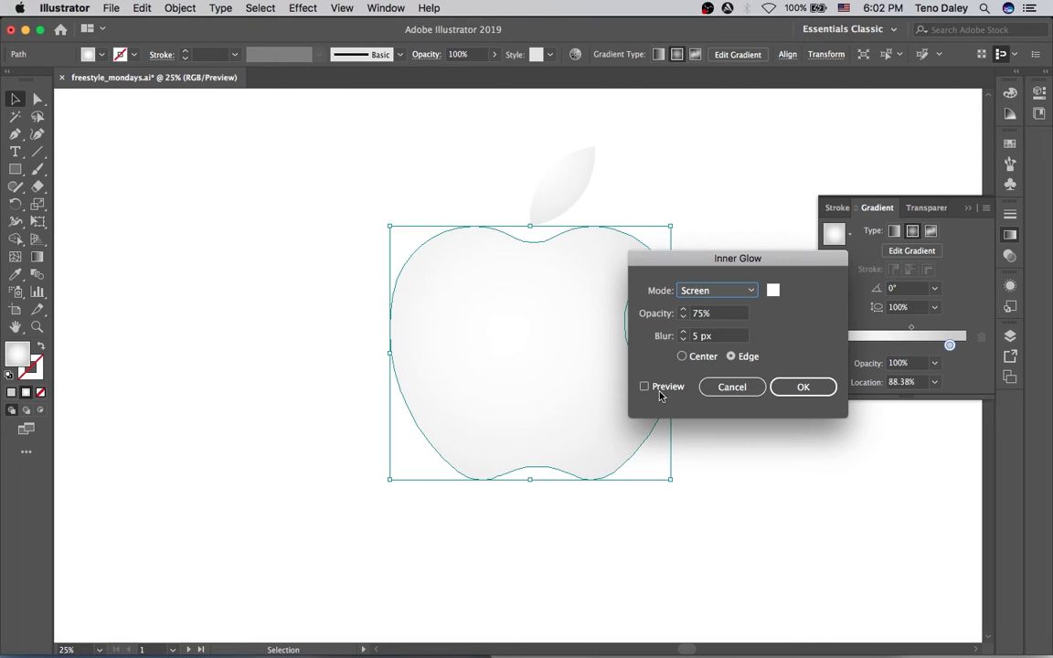
{"action": "left_click", "coordinate": [670, 387]}
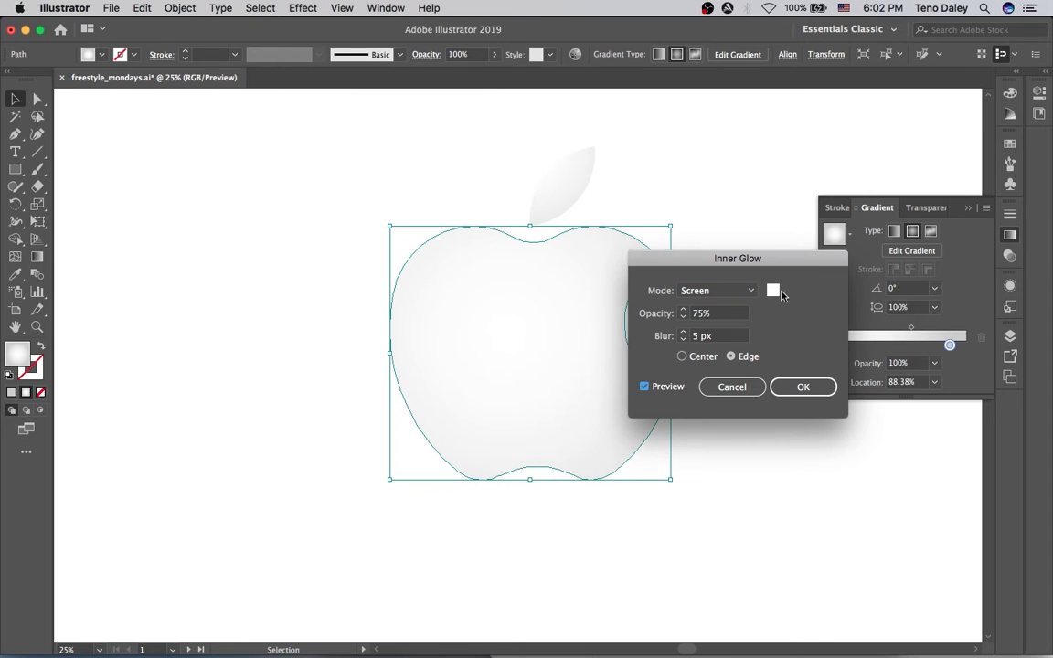
{"action": "left_click", "coordinate": [772, 290]}
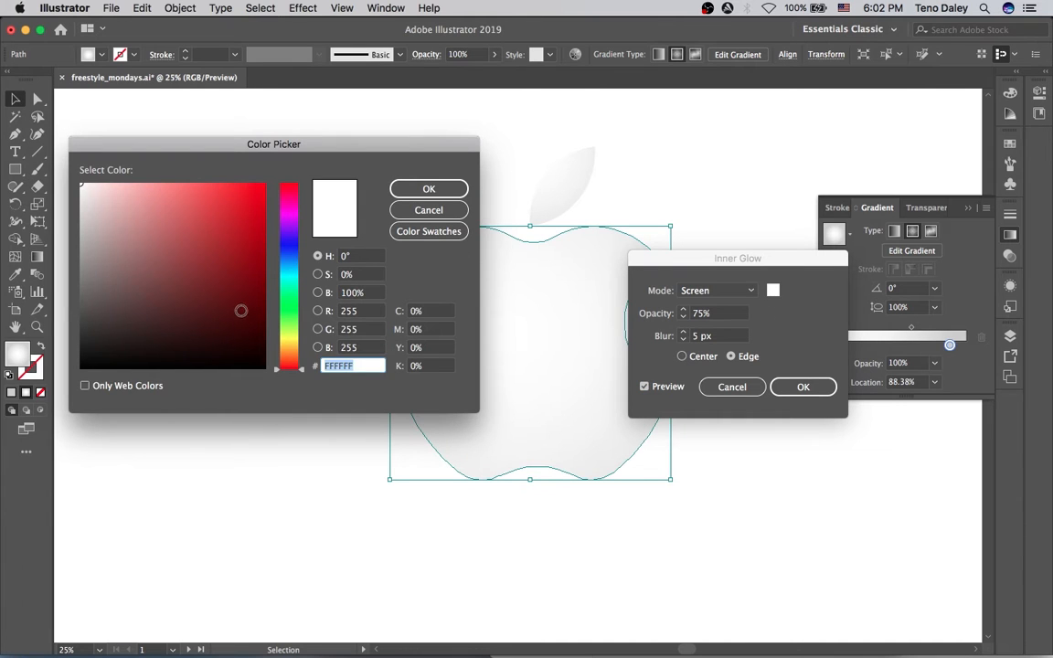
{"action": "left_click", "coordinate": [246, 347]}
{"action": "left_click", "coordinate": [429, 189]}
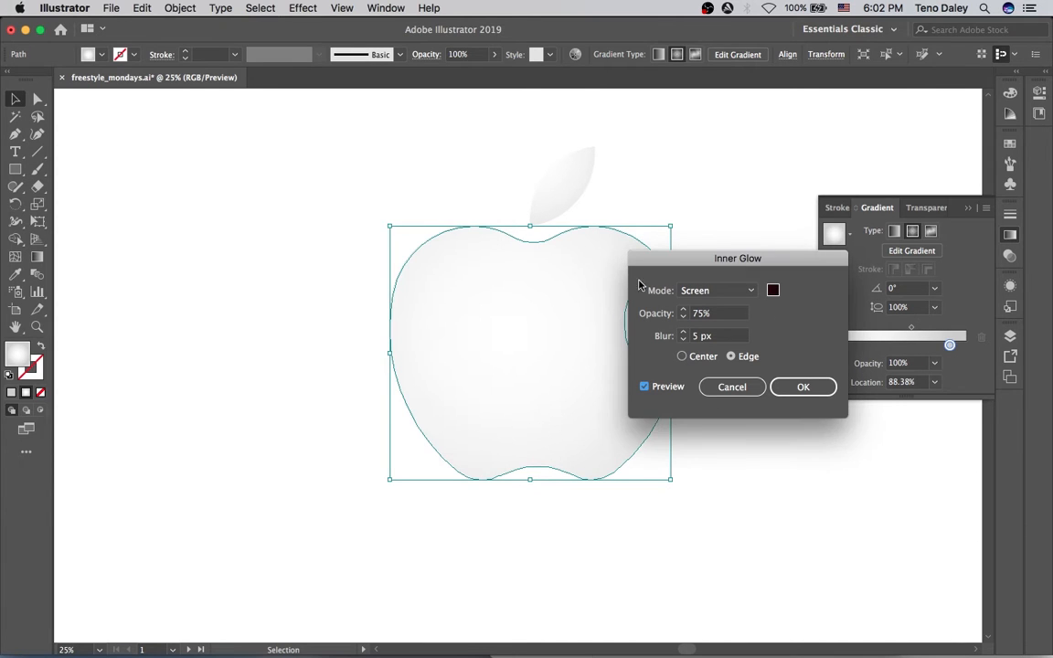
{"action": "left_click", "coordinate": [699, 290]}
{"action": "left_click", "coordinate": [709, 325]}
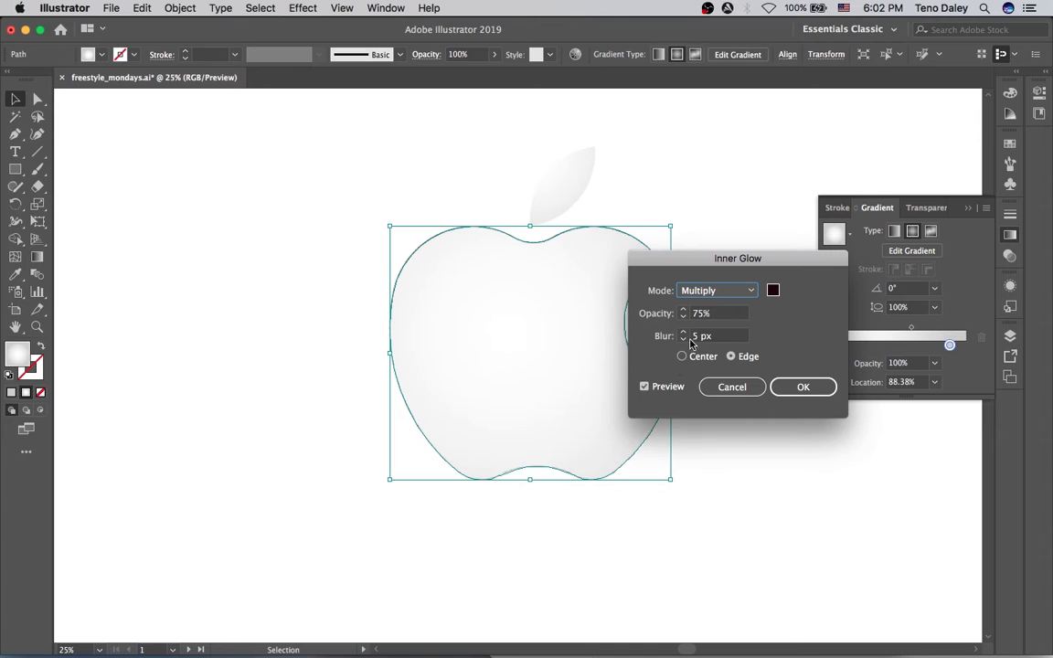
Set the inner glow blur to 45 px.
{"action": "left_click", "coordinate": [683, 334]}
{"action": "left_click", "coordinate": [684, 333]}
{"action": "left_click", "coordinate": [683, 333]}
{"action": "left_click", "coordinate": [684, 333]}
{"action": "left_click", "coordinate": [683, 334]}
{"action": "left_click", "coordinate": [684, 333]}
{"action": "left_click", "coordinate": [683, 333]}
{"action": "left_click", "coordinate": [683, 333]}
{"action": "left_click", "coordinate": [683, 334]}
{"action": "left_click", "coordinate": [683, 333]}
{"action": "left_click", "coordinate": [684, 333]}
{"action": "left_click", "coordinate": [683, 333]}
{"action": "left_click", "coordinate": [683, 334]}
{"action": "left_click", "coordinate": [683, 333]}
{"action": "left_click", "coordinate": [684, 333]}
{"action": "left_click_drag", "start_coordinate": [714, 336], "coordinate": [679, 357]}
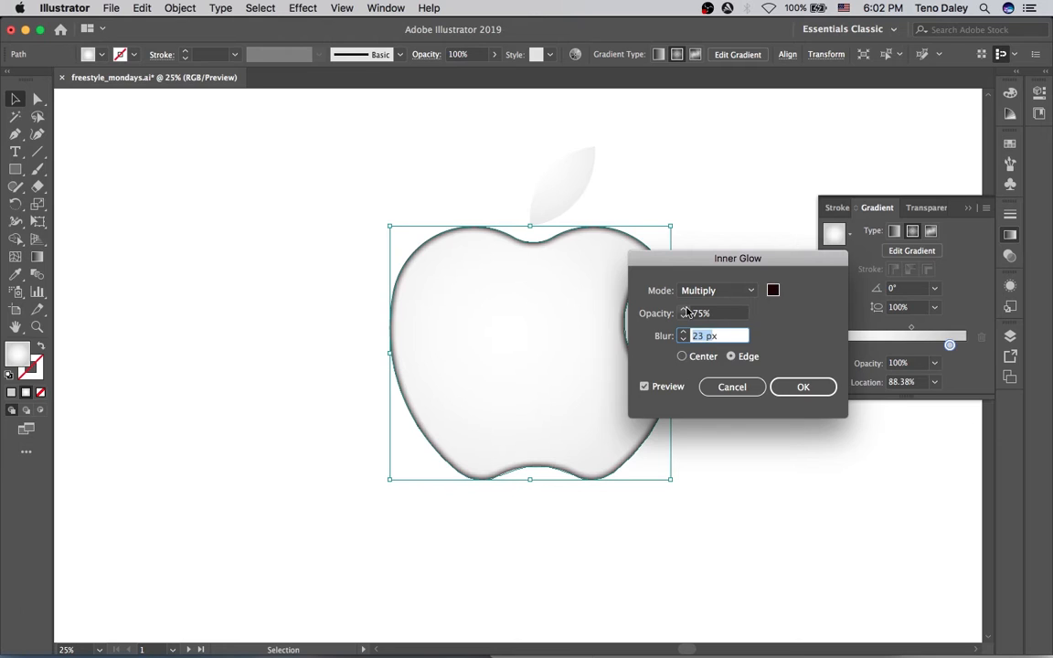
{"action": "type", "text": "22"}
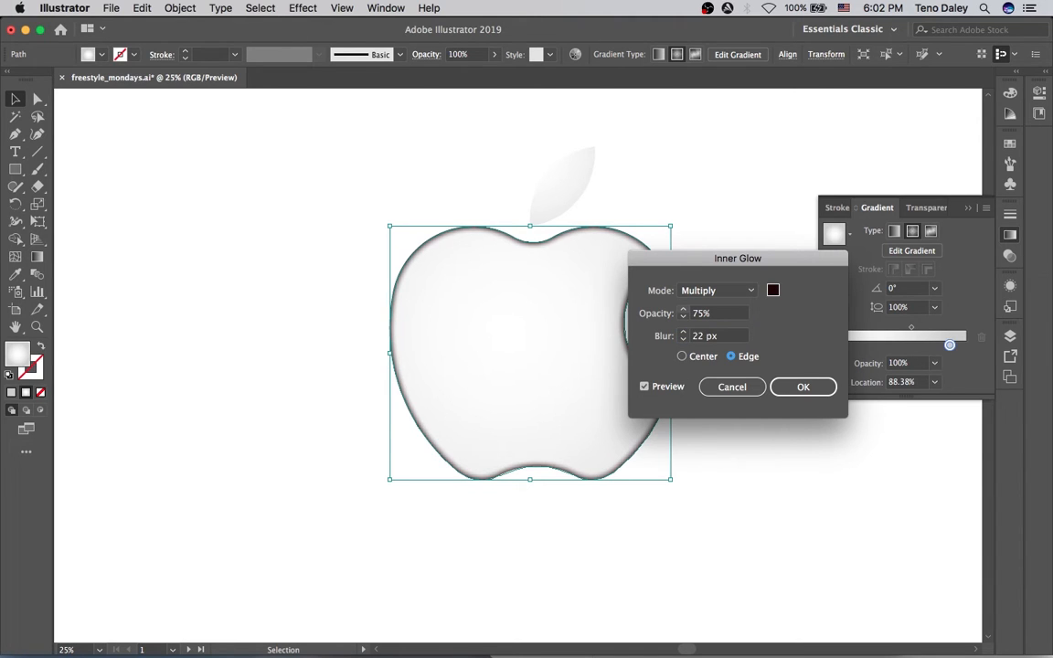
{"action": "key", "text": "shift+Tab"}
{"action": "type", "text": "45"}
{"action": "key", "text": "Tab"}
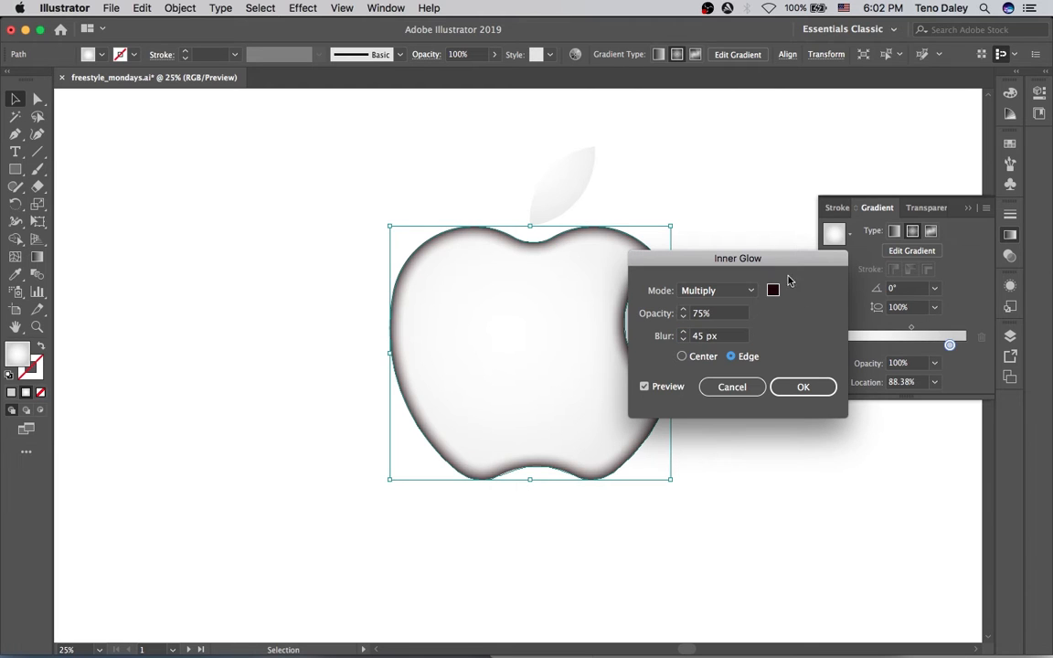
Lower the glow opacity to 15% and apply the Inner Glow.
{"action": "left_click", "coordinate": [691, 313]}
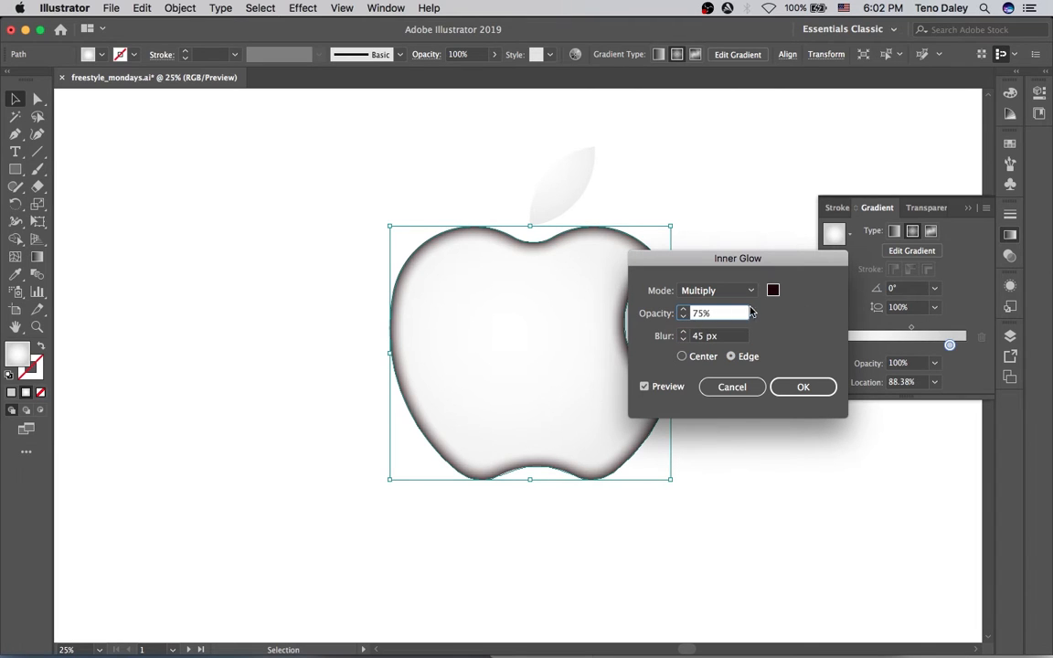
{"action": "type", "text": "2"}
{"action": "key", "text": "Tab"}
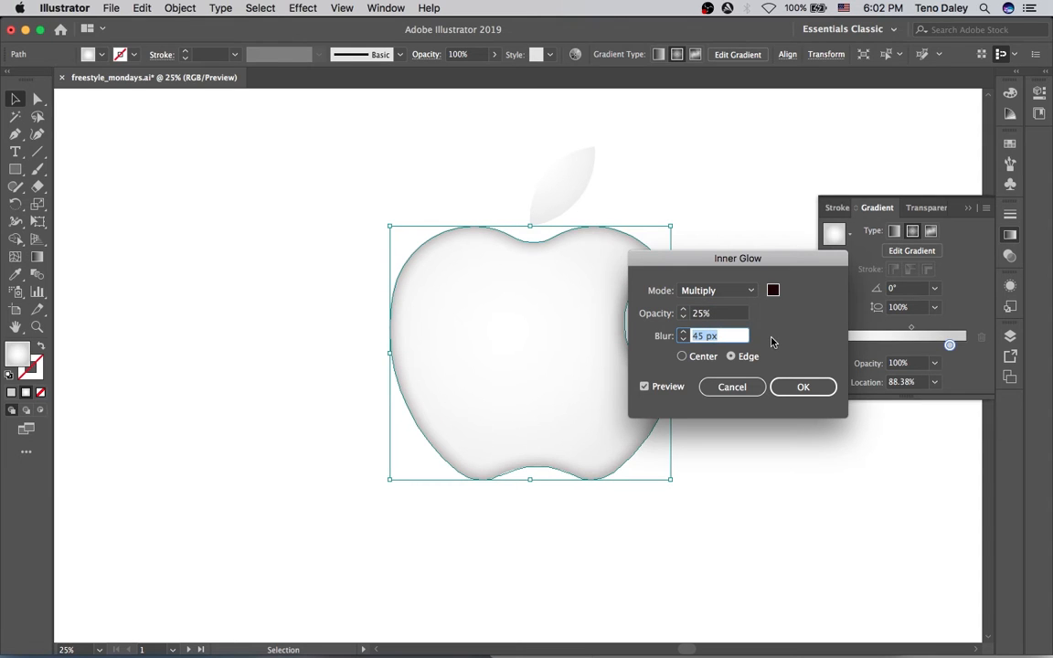
{"action": "left_click", "coordinate": [699, 314]}
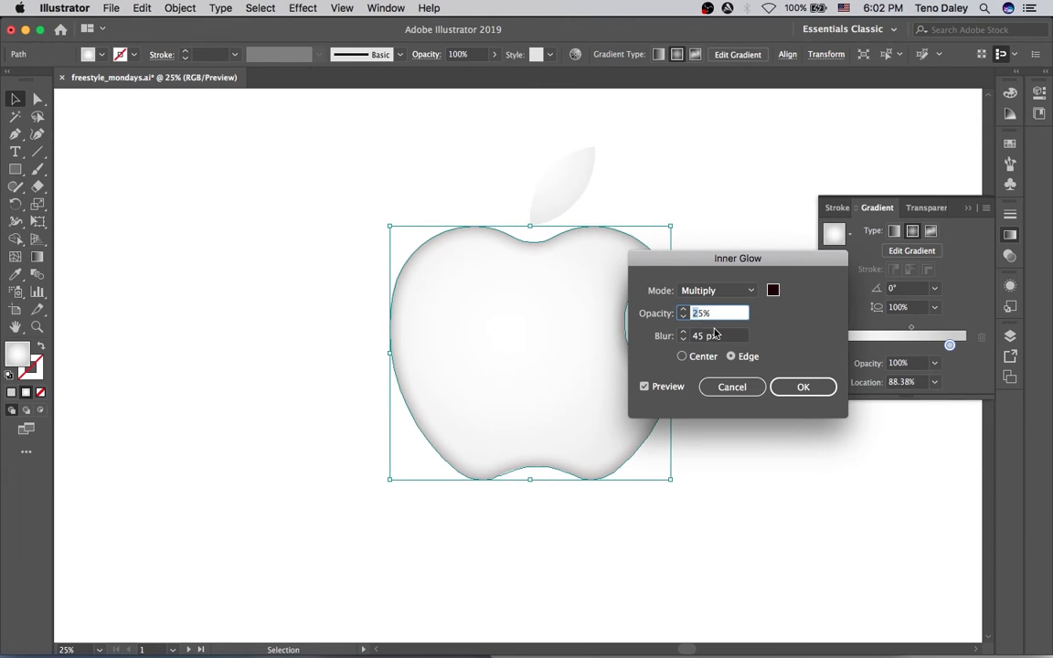
{"action": "type", "text": "1"}
{"action": "key", "text": "Tab"}
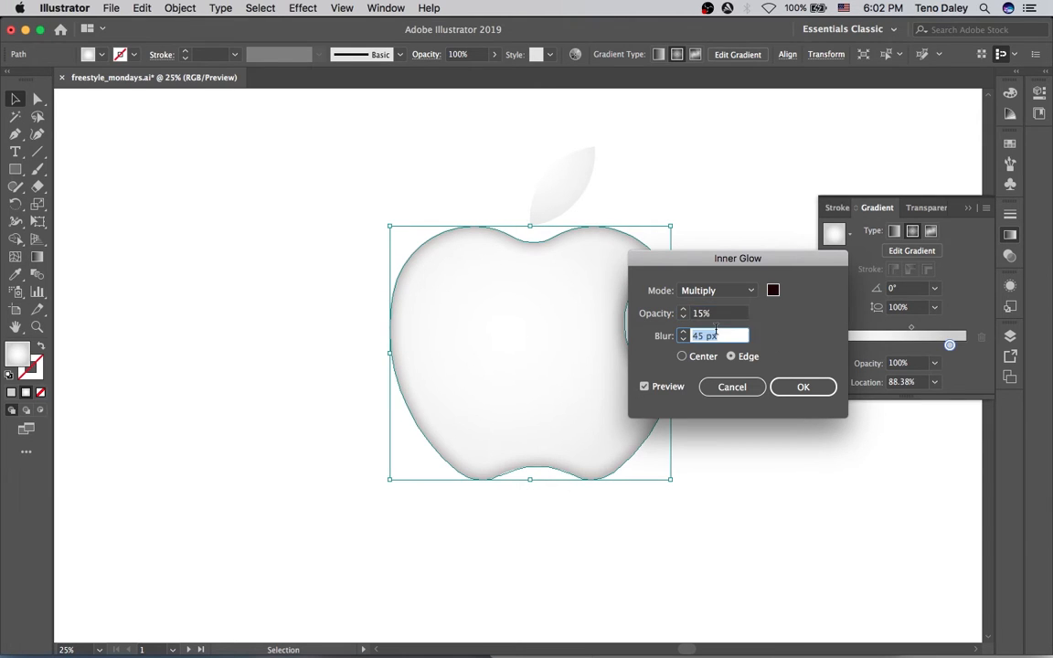
{"action": "left_click", "coordinate": [801, 388]}
{"action": "left_click", "coordinate": [751, 260]}
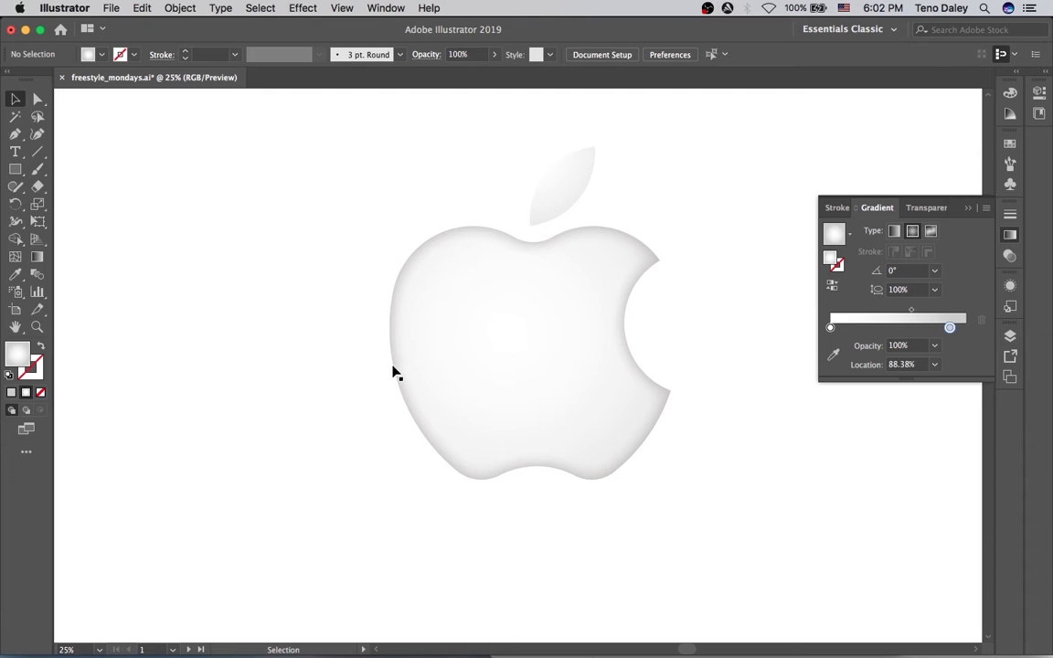
Scale the apple body shape down slightly about its centre, leaving a soft grey rim.
{"action": "left_click", "coordinate": [455, 384]}
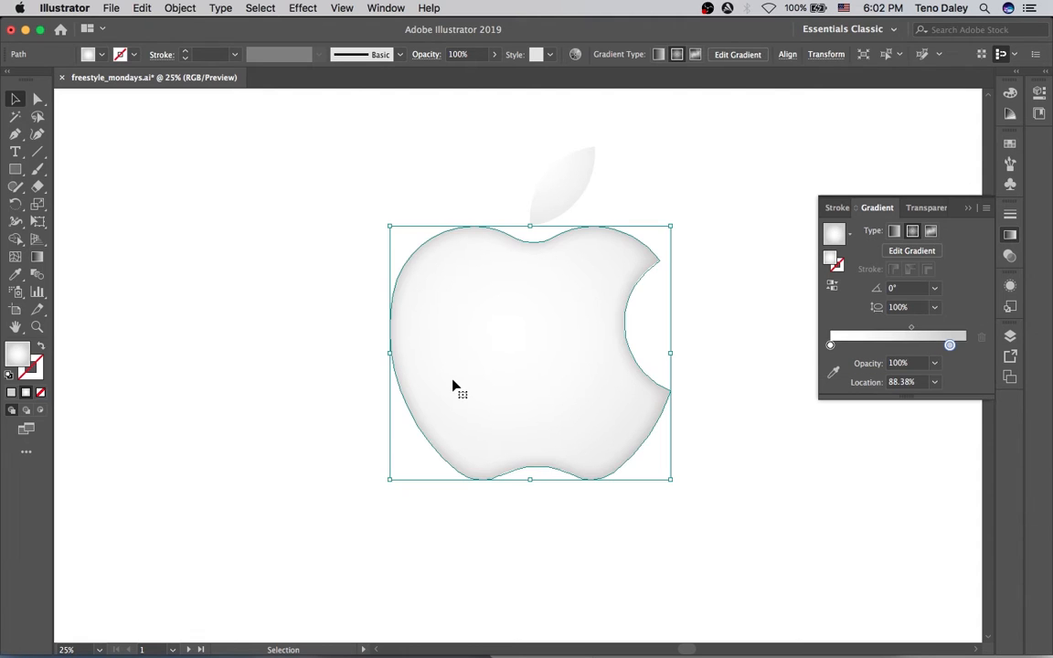
{"action": "key", "text": "a"}
{"action": "key", "text": "v"}
{"action": "left_click_drag", "start_coordinate": [672, 224], "coordinate": [657, 238]}
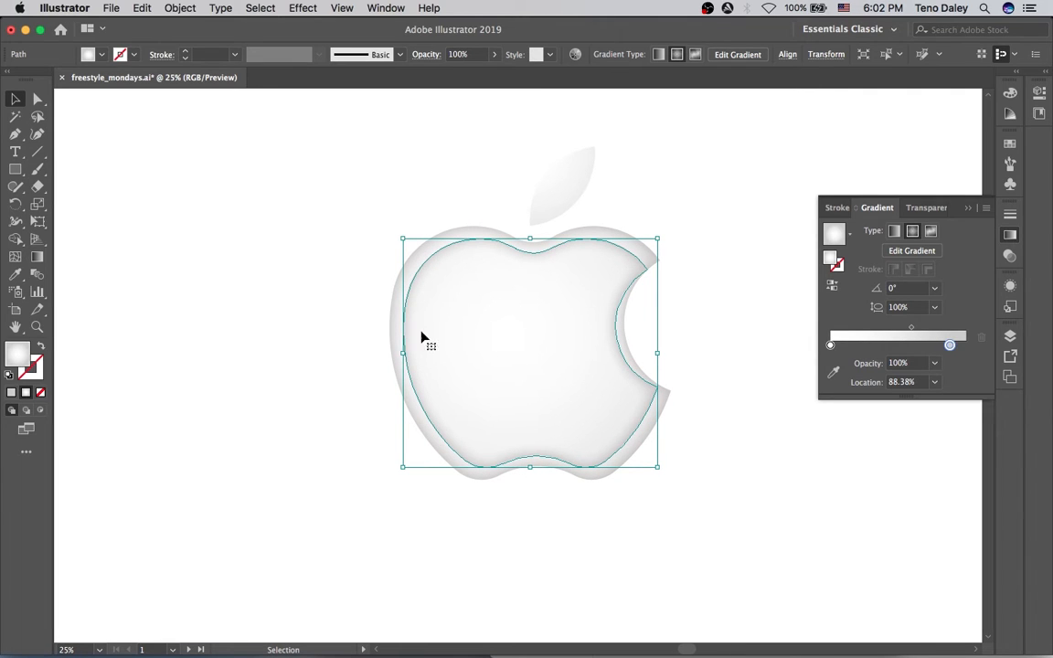
Draw a smooth wavy Pen path across the apple's middle past the bite, raising its right end.
{"action": "key", "text": "p"}
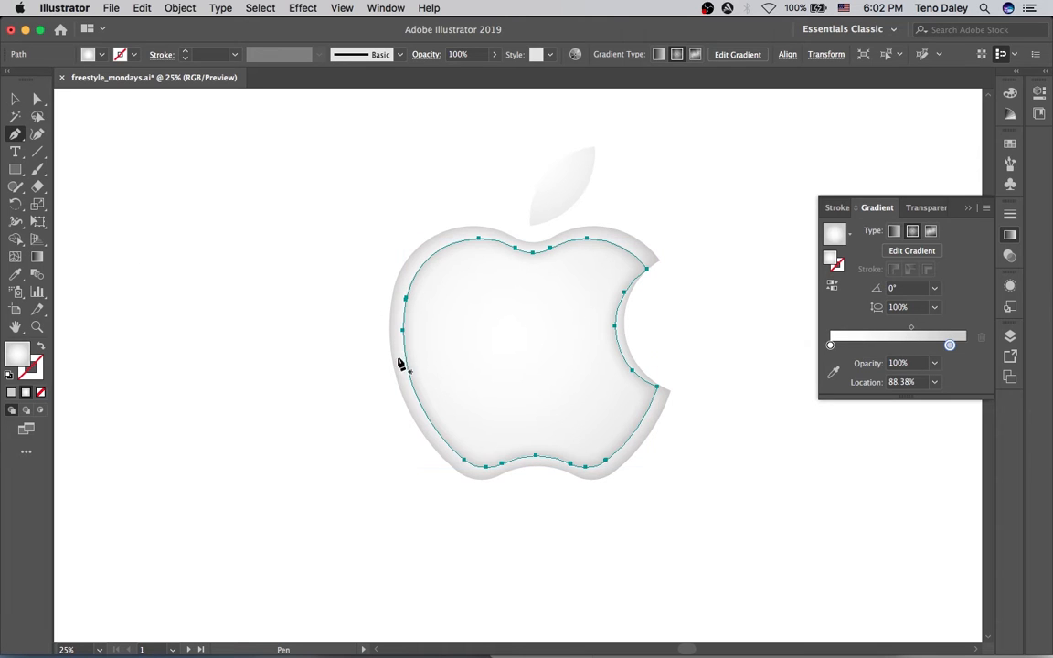
{"action": "left_click", "coordinate": [390, 356]}
{"action": "left_click_drag", "start_coordinate": [448, 342], "coordinate": [499, 342]}
{"action": "mouse_move", "coordinate": [611, 365]}
{"action": "left_mouse_down"}
{"action": "mouse_move", "coordinate": [656, 354]}
{"action": "mouse_move", "coordinate": [606, 365]}
{"action": "mouse_move", "coordinate": [613, 369]}
{"action": "mouse_move", "coordinate": [620, 345]}
{"action": "mouse_move", "coordinate": [625, 358]}
{"action": "left_mouse_up"}
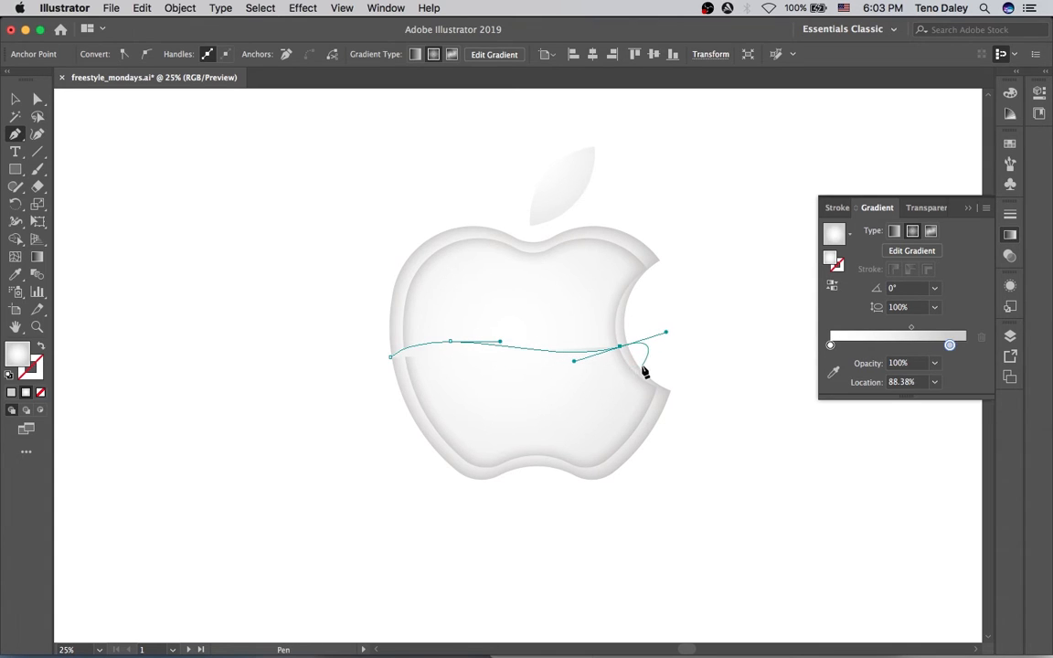
{"action": "key", "text": "a"}
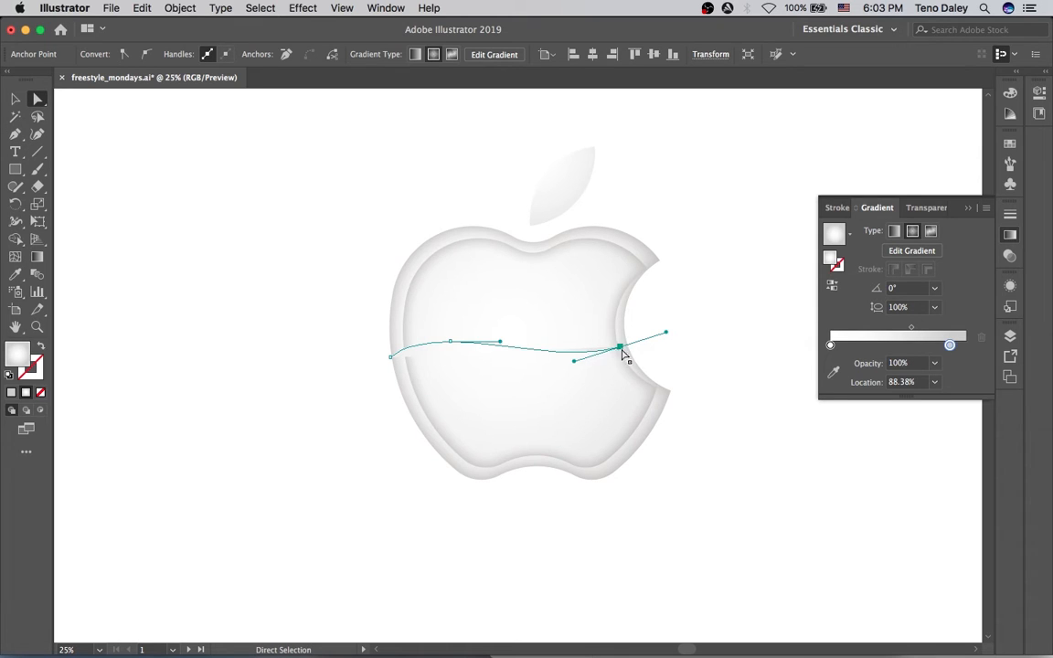
{"action": "key", "text": "v"}
{"action": "key", "text": "a"}
{"action": "left_click_drag", "start_coordinate": [620, 351], "coordinate": [556, 368]}
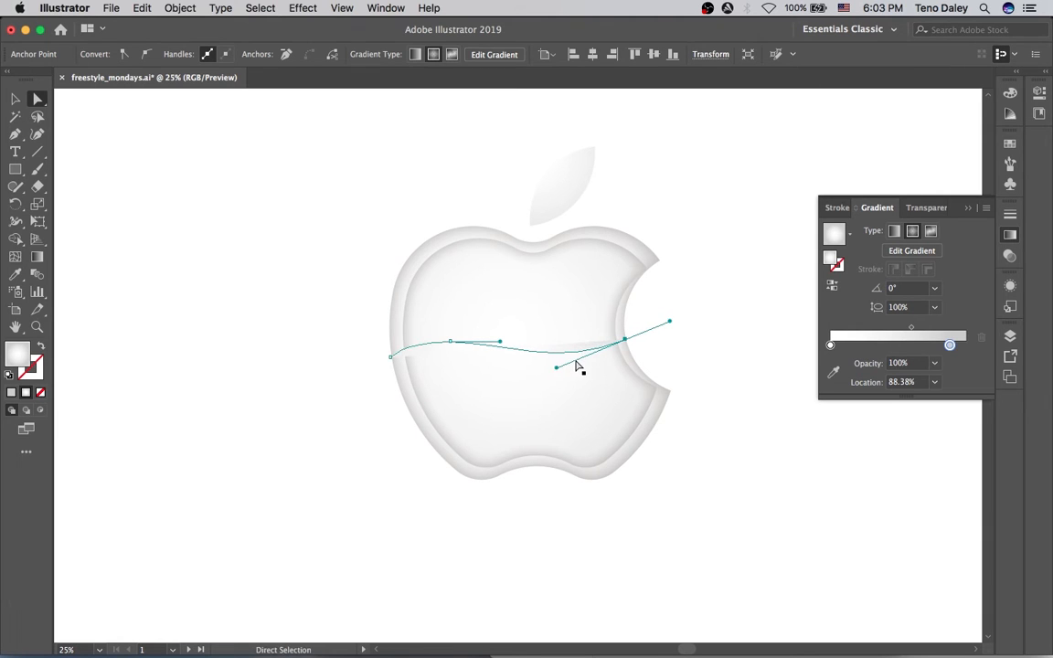
{"action": "key", "text": "x"}
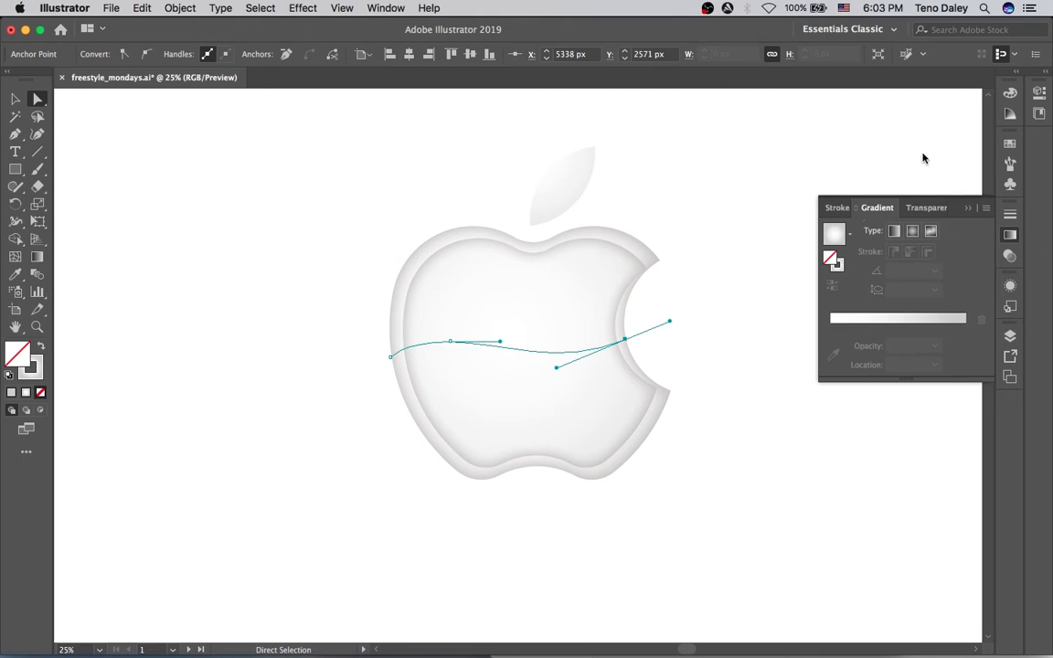
Set the wavy line's stroke to None and delete the inner apple region above it with Shape Builder.
{"action": "left_click", "coordinate": [1009, 93]}
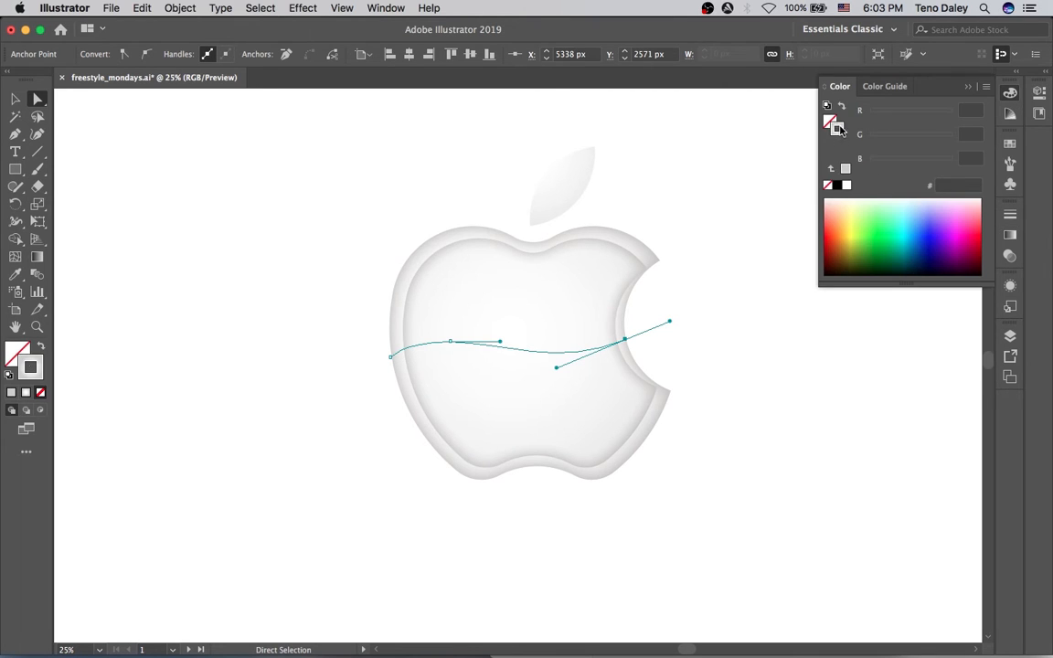
{"action": "left_click", "coordinate": [845, 168]}
{"action": "left_click", "coordinate": [827, 185]}
{"action": "key", "text": "v"}
{"action": "left_click", "coordinate": [582, 294], "text": "shift"}
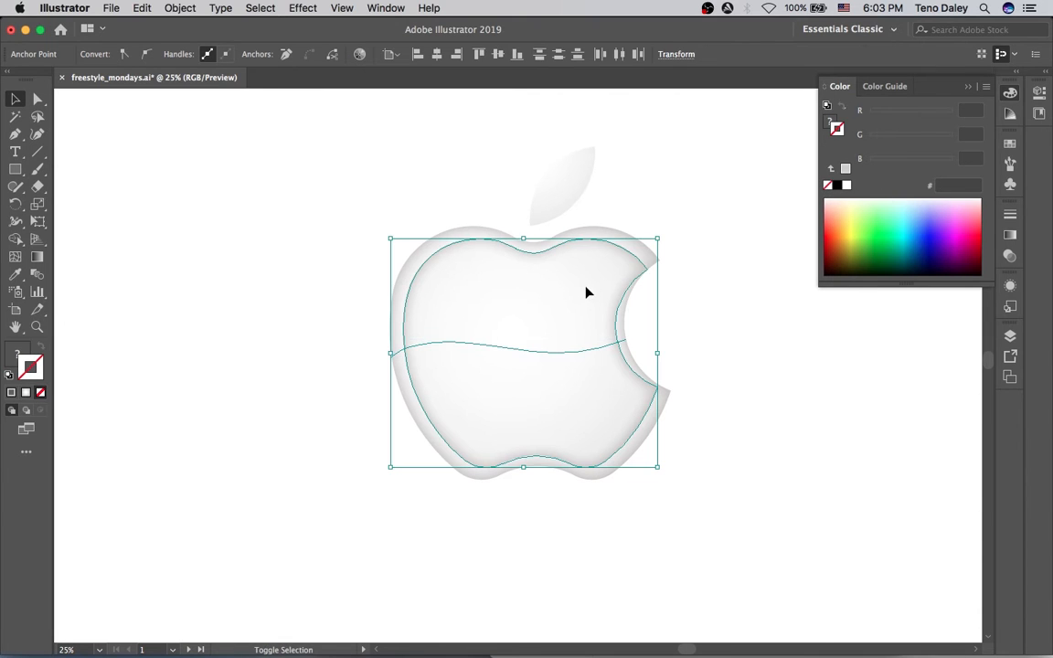
{"action": "key", "text": "shift+m"}
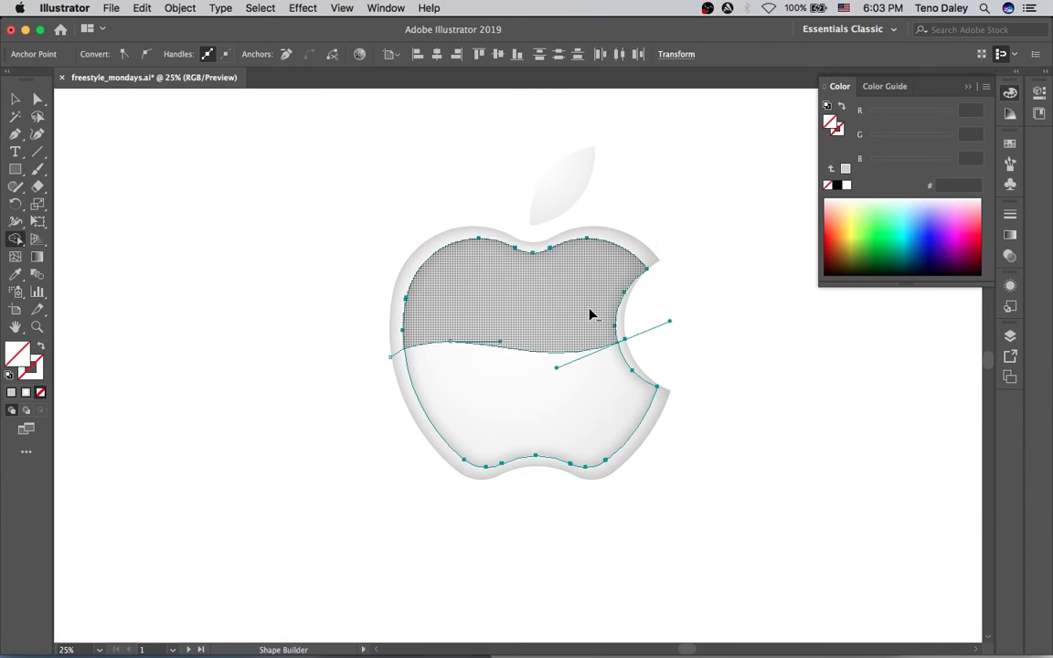
{"action": "left_click", "coordinate": [586, 335], "text": "alt"}
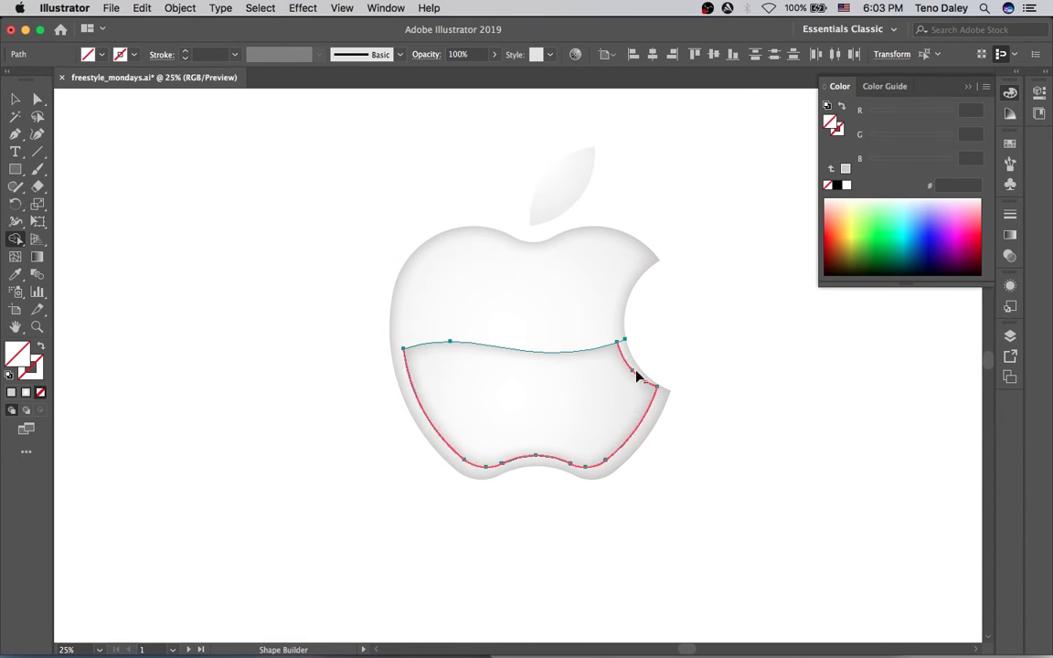
Nudge the lower shape's bite-side anchor down to reshape that edge.
{"action": "key", "text": "a"}
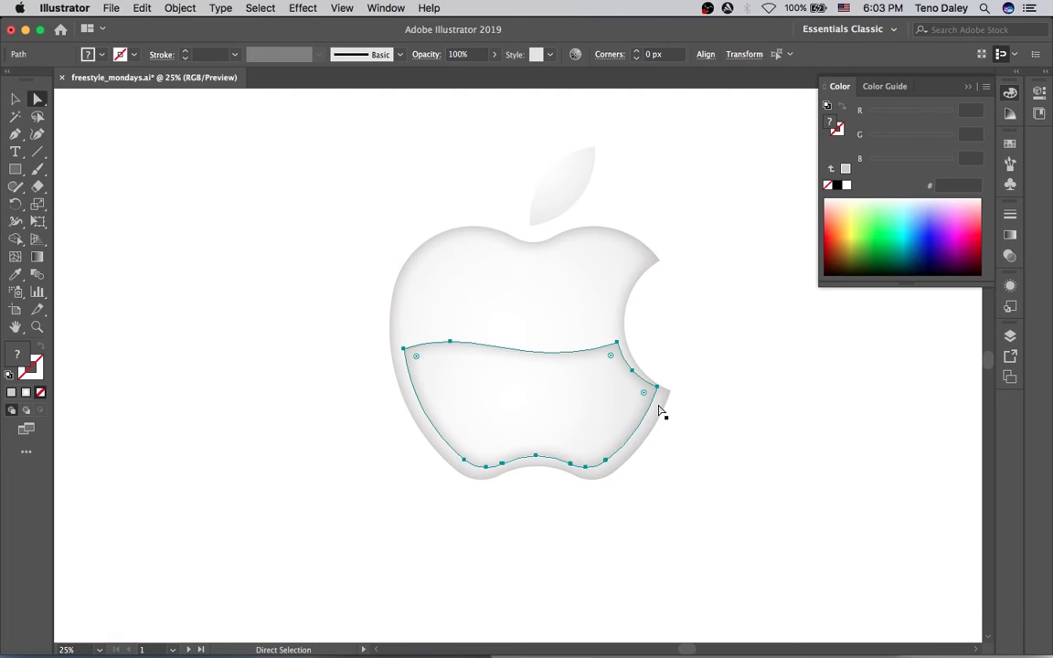
{"action": "left_click_drag", "start_coordinate": [658, 391], "coordinate": [632, 382]}
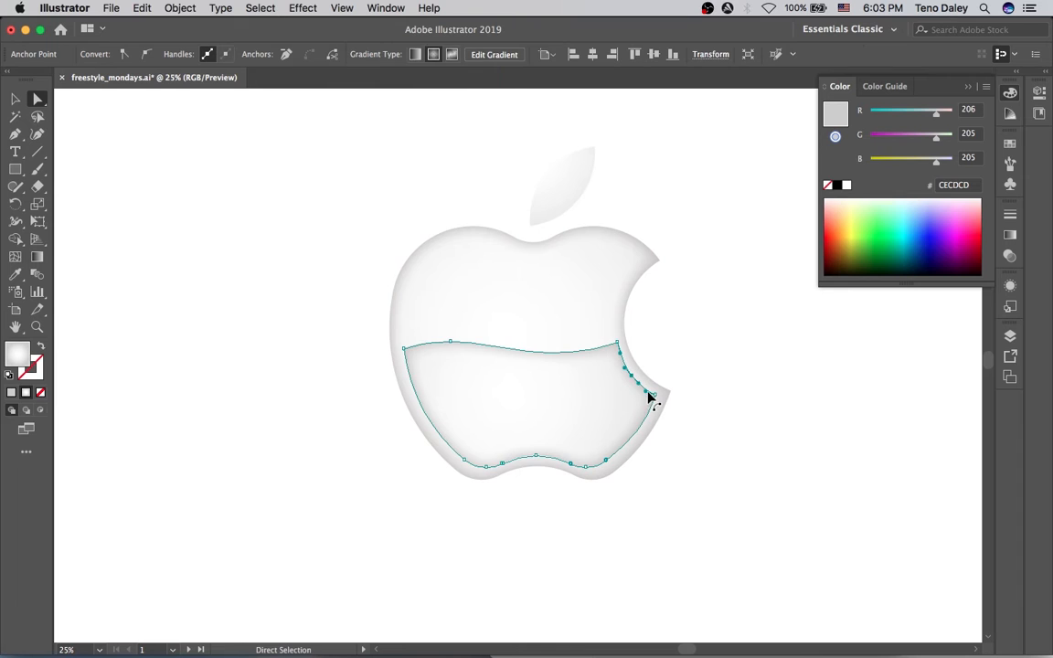
{"action": "left_click", "coordinate": [657, 396]}
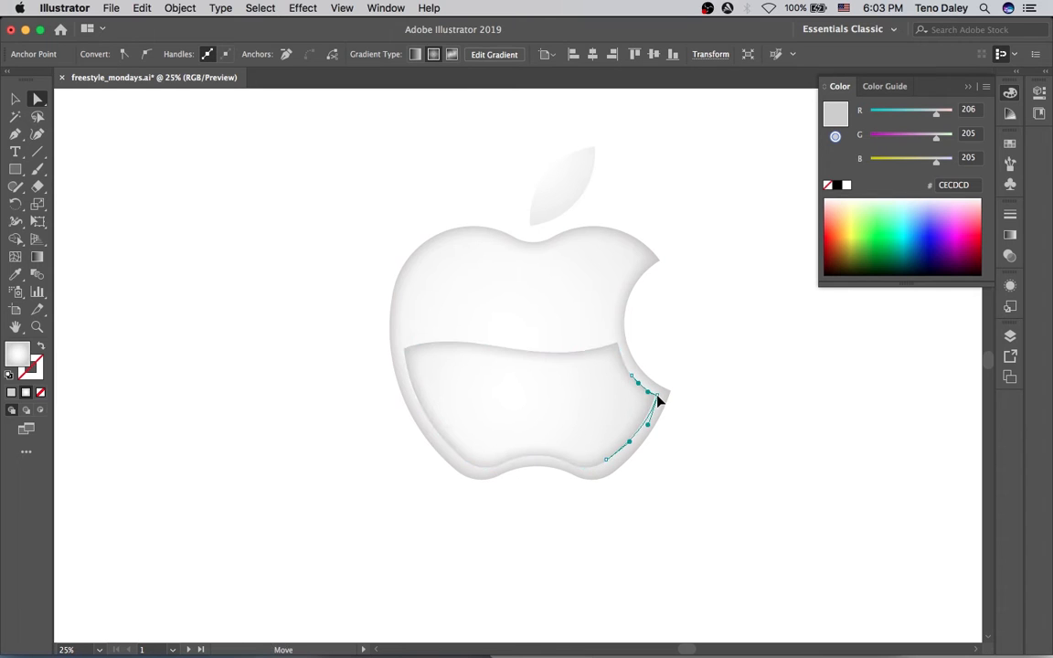
{"action": "left_click", "coordinate": [699, 429]}
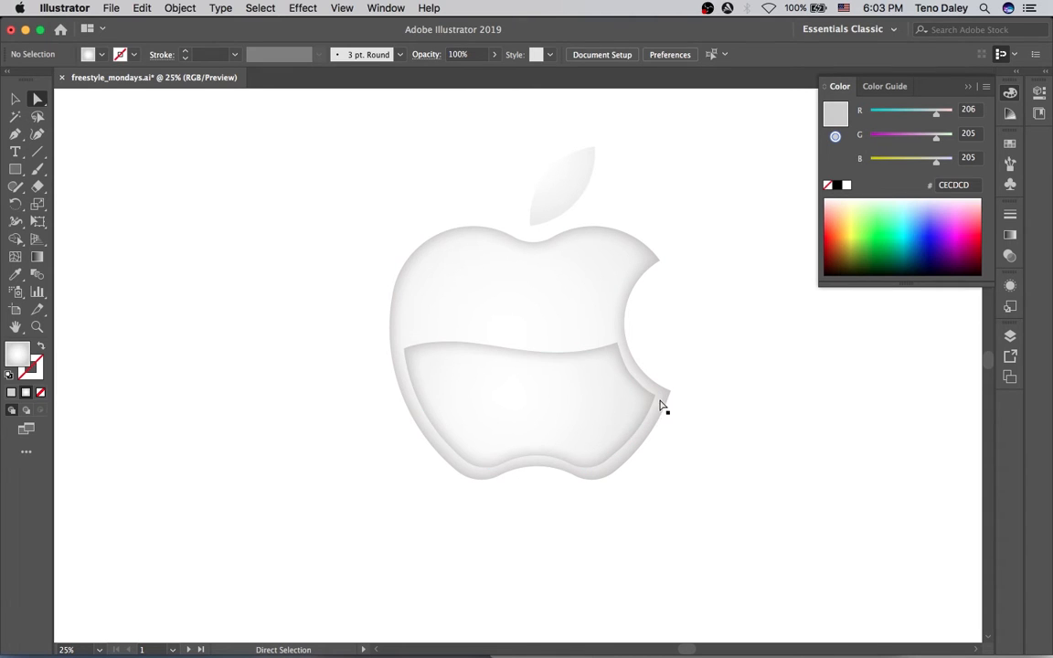
Zoom in and pull the lower half's right-curve anchor up and left to follow the bite.
{"action": "key", "text": "space"}
{"action": "left_click", "coordinate": [633, 379], "text": "super"}
{"action": "left_click_drag", "start_coordinate": [535, 349], "coordinate": [600, 371]}
{"action": "left_click", "coordinate": [578, 385]}
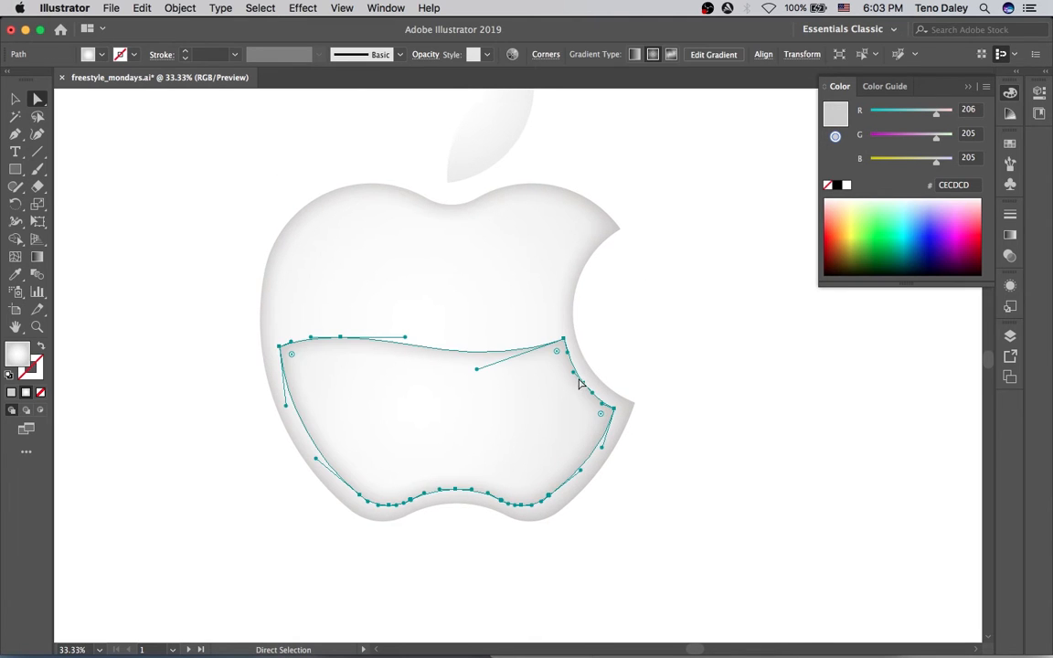
{"action": "mouse_move", "coordinate": [583, 385]}
{"action": "left_mouse_down"}
{"action": "mouse_move", "coordinate": [569, 364]}
{"action": "mouse_move", "coordinate": [586, 393]}
{"action": "mouse_move", "coordinate": [570, 369]}
{"action": "left_mouse_up"}
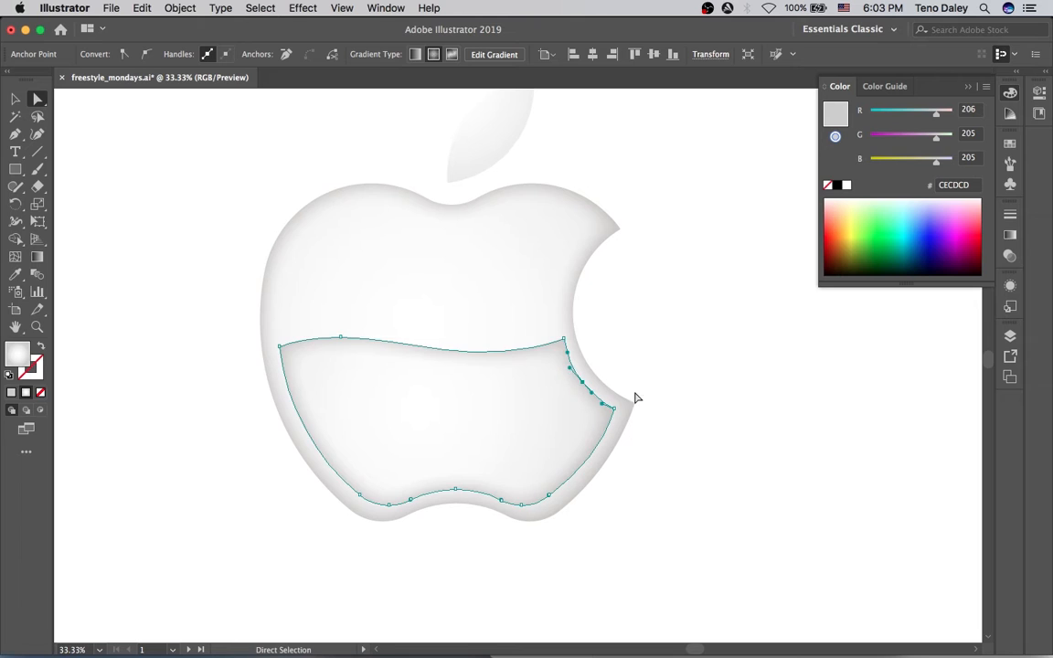
{"action": "left_click", "coordinate": [647, 403]}
{"action": "left_click", "coordinate": [513, 391]}
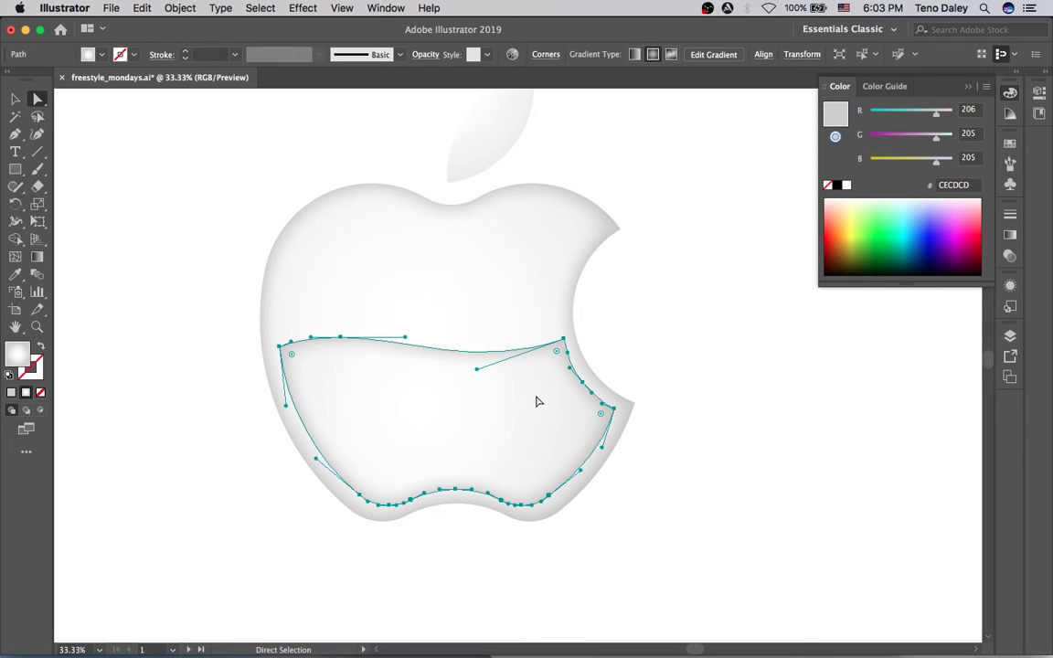
{"action": "key", "text": "v"}
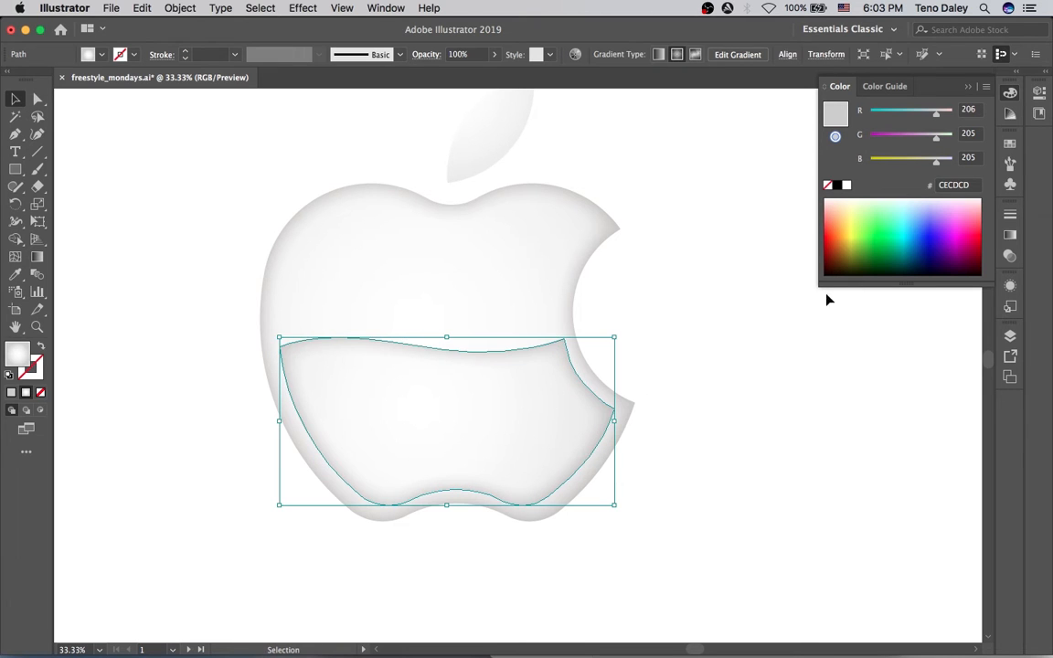
{"action": "left_click", "coordinate": [1009, 237]}
Fill the lower half with the Summer gradient, removing the white stops and making the left stop yellower.
{"action": "left_click", "coordinate": [849, 234]}
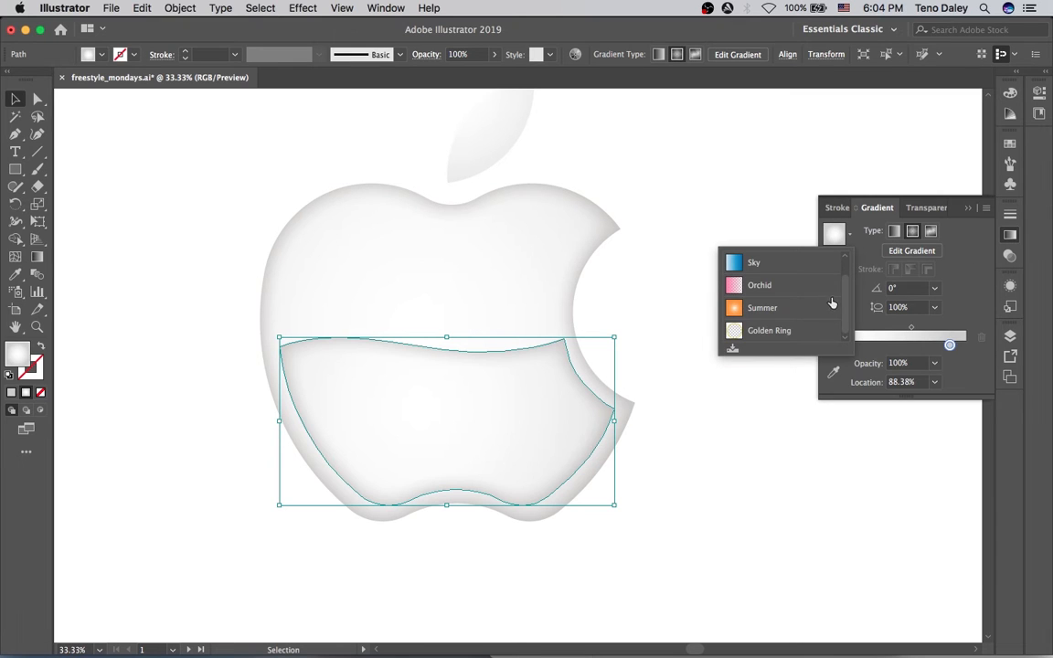
{"action": "left_click", "coordinate": [806, 308]}
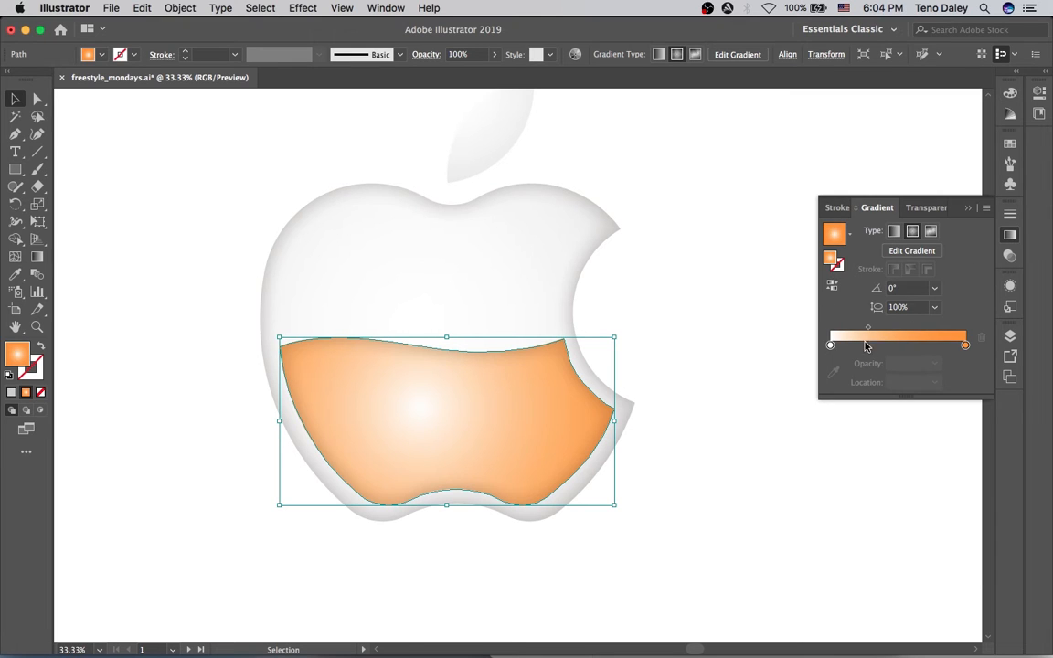
{"action": "left_click", "coordinate": [831, 344]}
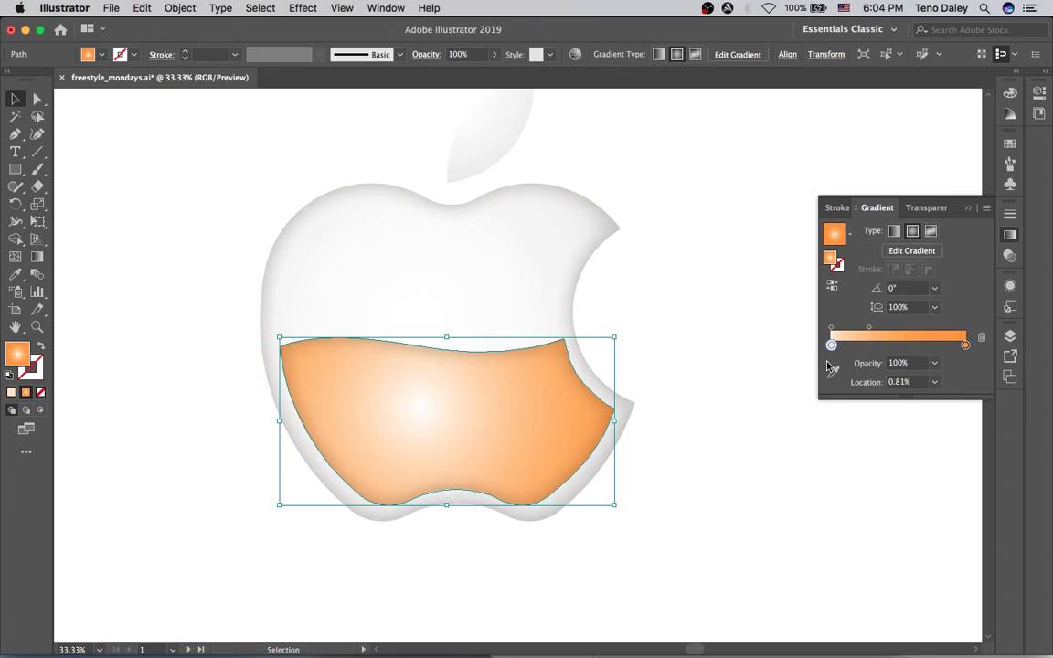
{"action": "left_click_drag", "start_coordinate": [827, 364], "coordinate": [828, 376]}
{"action": "left_click", "coordinate": [829, 345]}
{"action": "left_click", "coordinate": [883, 346]}
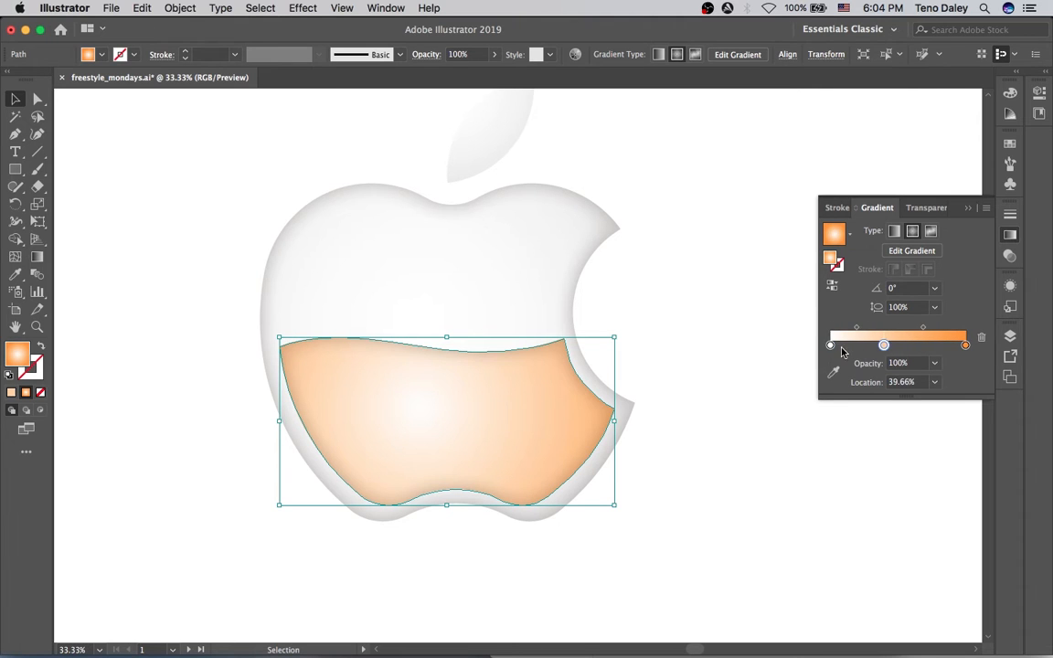
{"action": "left_click_drag", "start_coordinate": [830, 346], "coordinate": [831, 375]}
{"action": "left_click_drag", "start_coordinate": [884, 347], "coordinate": [823, 348]}
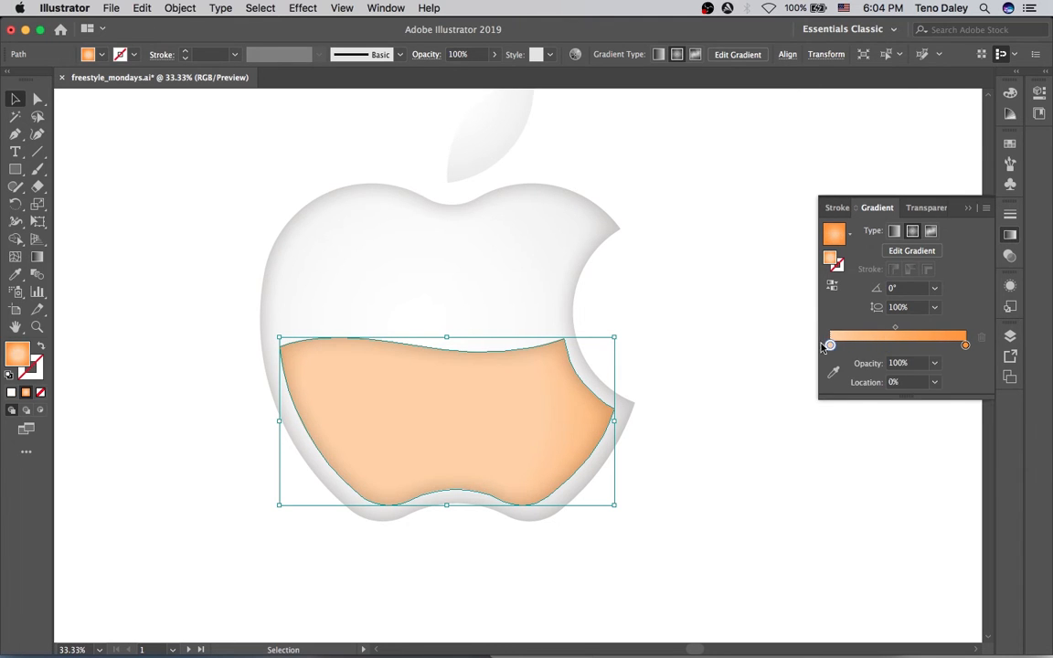
{"action": "double_click", "coordinate": [829, 344]}
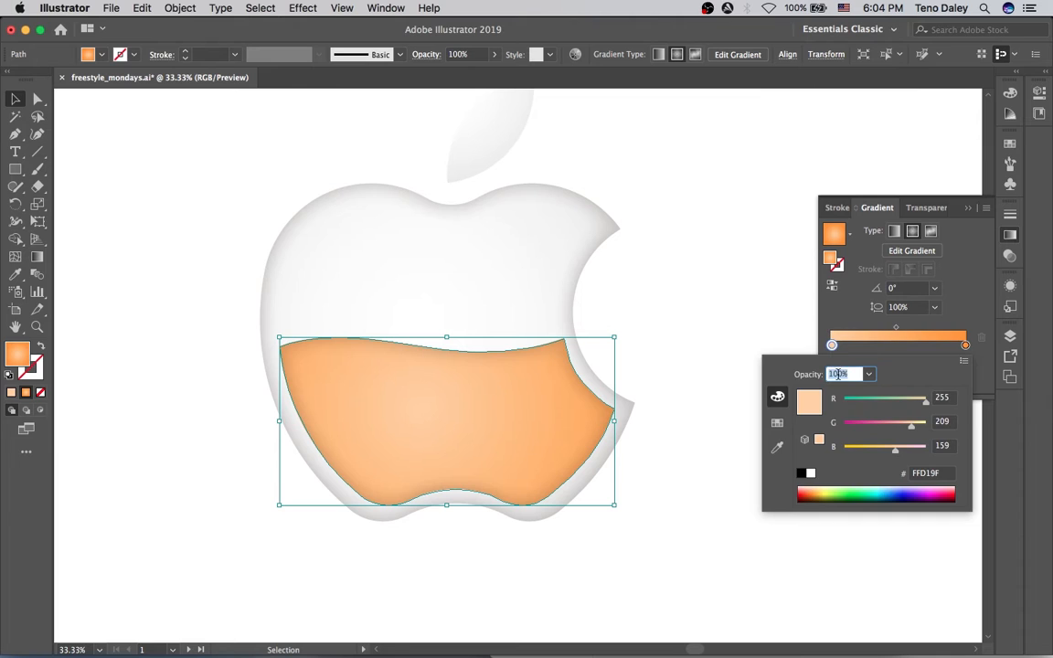
{"action": "left_click_drag", "start_coordinate": [894, 448], "coordinate": [883, 449]}
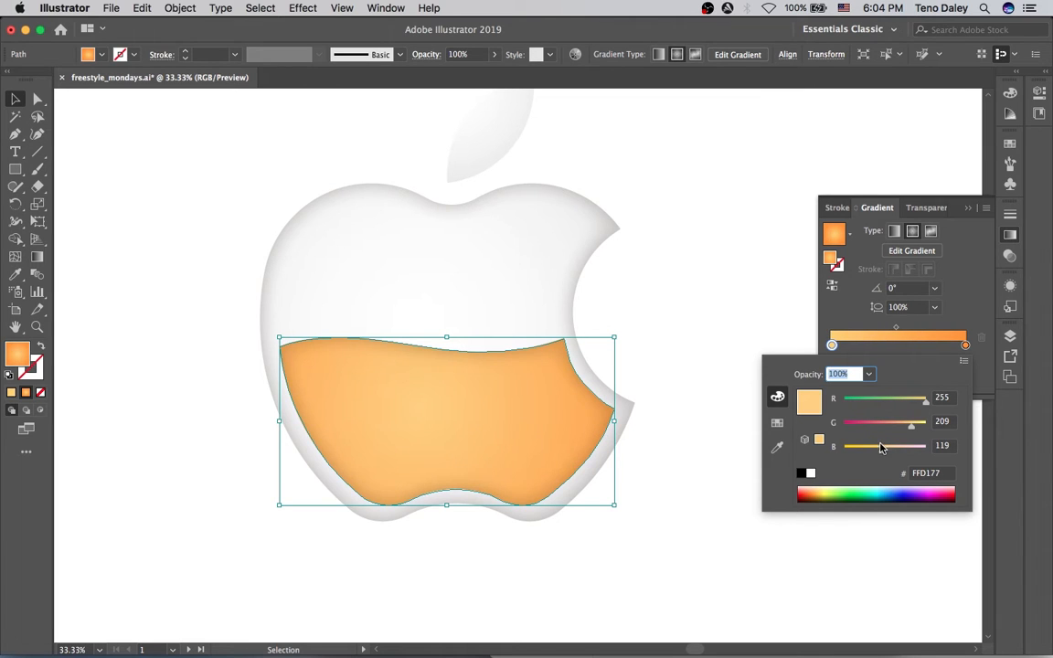
{"action": "type", "text": "9"}
{"action": "key", "text": "Escape"}
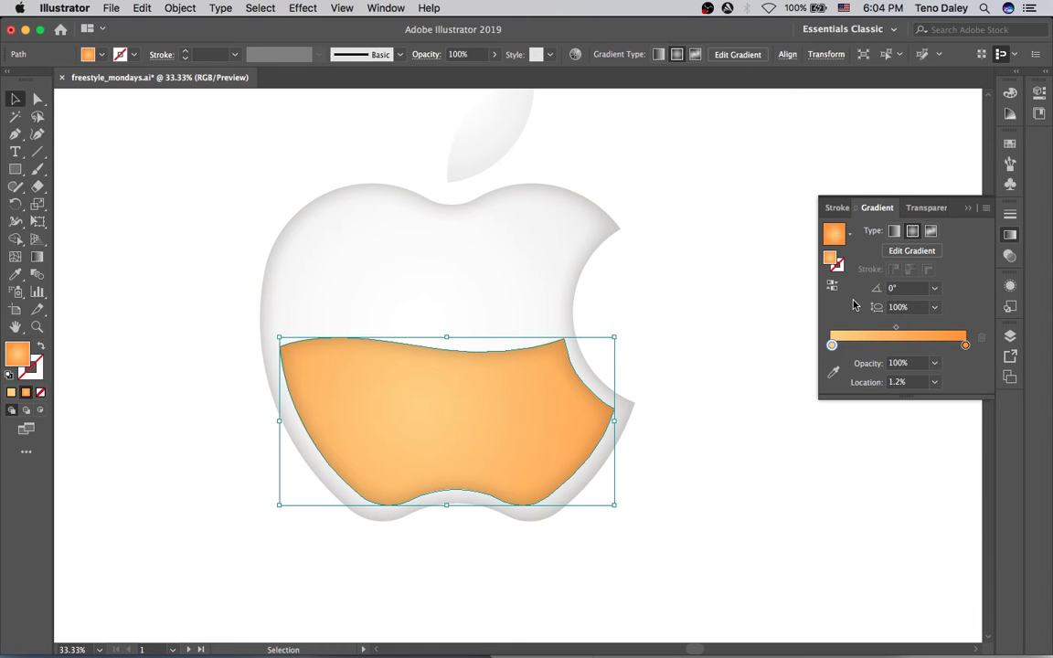
Run the orange gradient diagonally toward the lower right, at about -48.7°.
{"action": "key", "text": "g"}
{"action": "mouse_move", "coordinate": [414, 284]}
{"action": "left_mouse_down"}
{"action": "mouse_move", "coordinate": [500, 407]}
{"action": "mouse_move", "coordinate": [585, 481]}
{"action": "mouse_move", "coordinate": [576, 470]}
{"action": "left_mouse_up"}
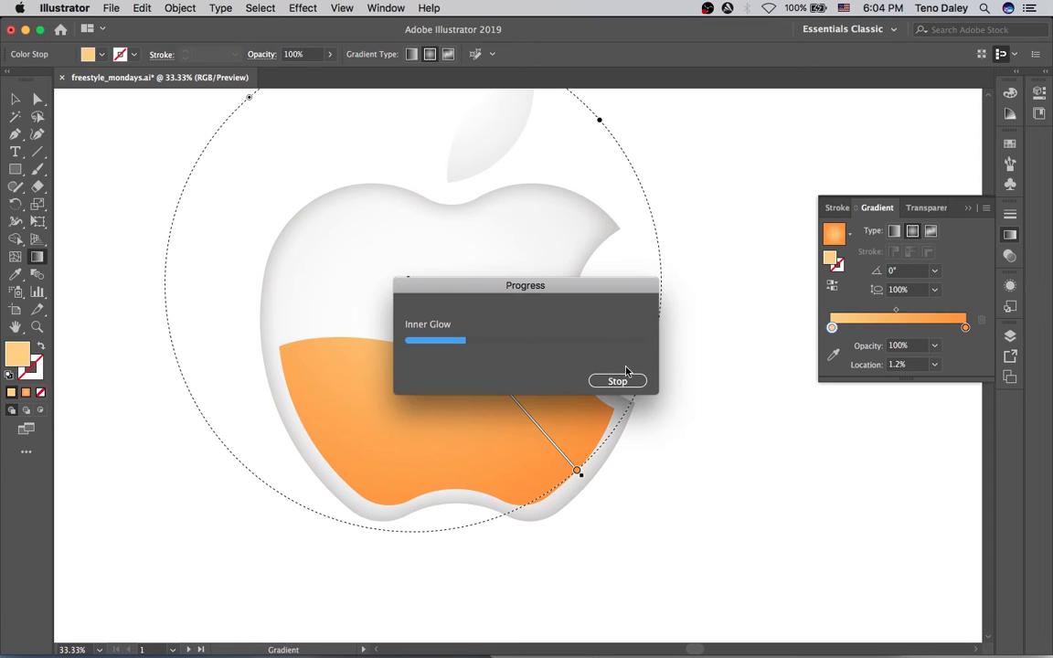
{"action": "key", "text": "v"}
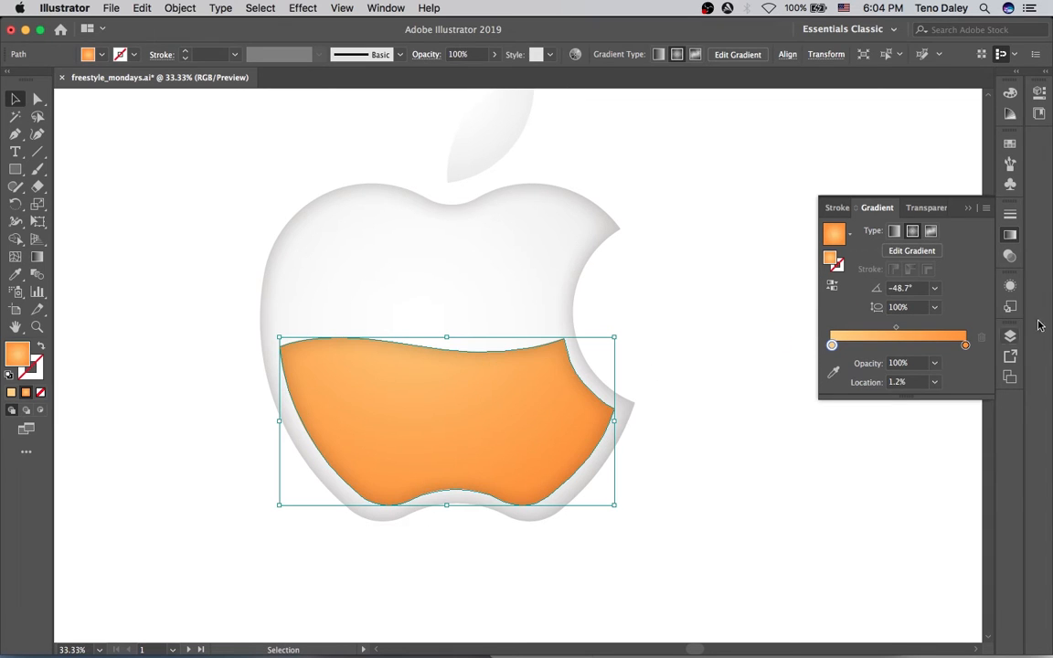
{"action": "key", "text": "shift+F6"}
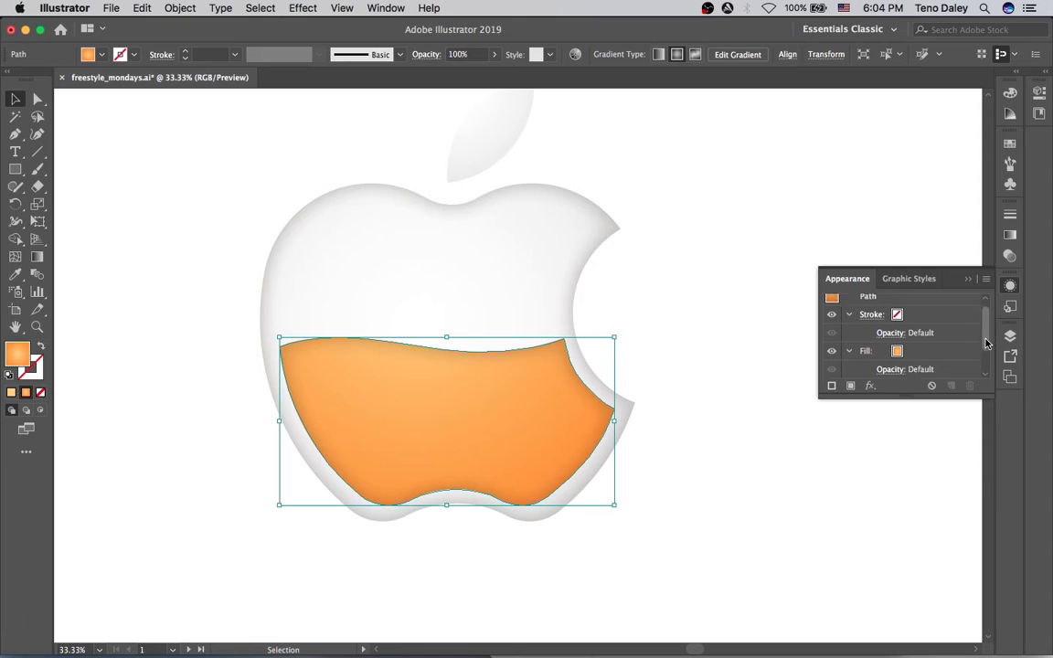
Hide the Inner Glow on the orange liquid shape in the Appearance panel.
{"action": "scroll", "coordinate": [914, 343], "scroll_direction": "down", "scroll_amount": 2}
{"action": "left_click", "coordinate": [891, 353]}
{"action": "left_click", "coordinate": [970, 390]}
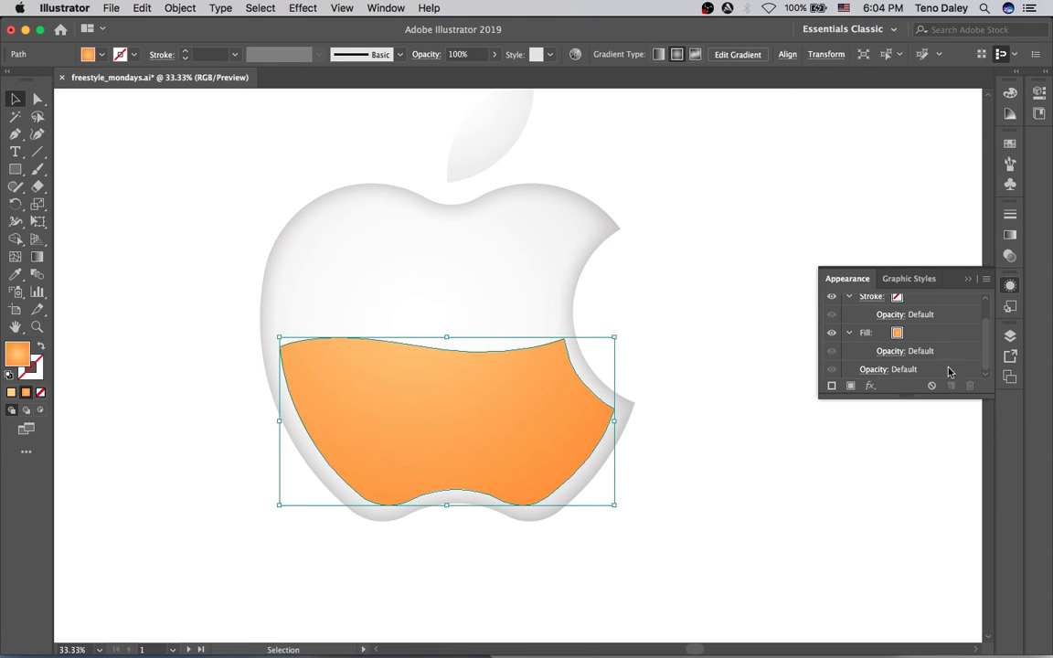
{"action": "left_click", "coordinate": [838, 221]}
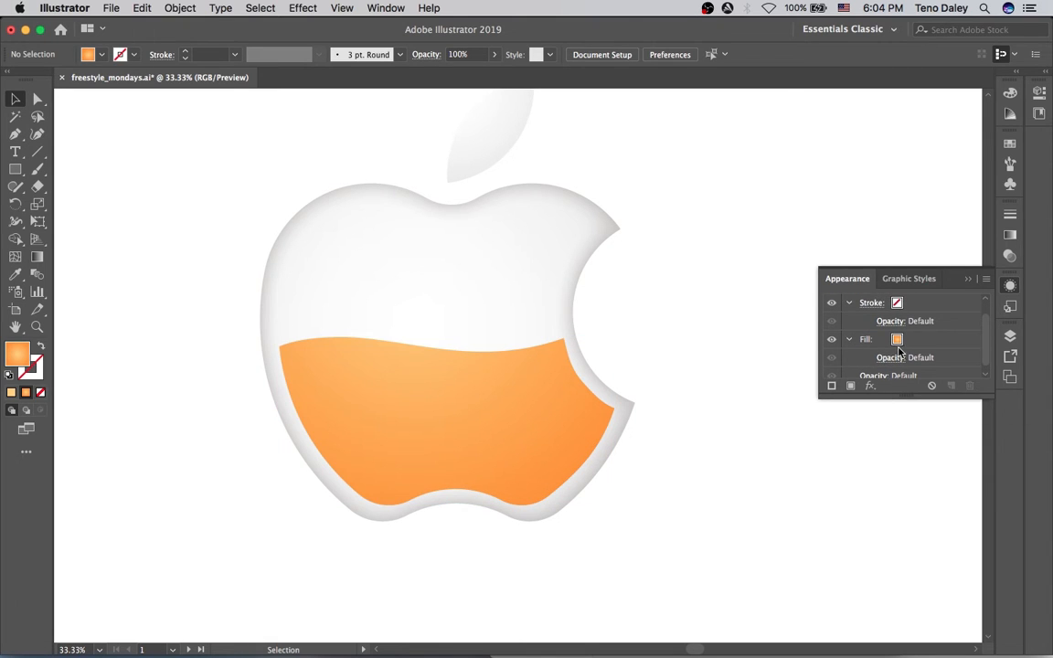
{"action": "scroll", "coordinate": [876, 368], "scroll_direction": "down", "scroll_amount": 1}
{"action": "left_click", "coordinate": [528, 422]}
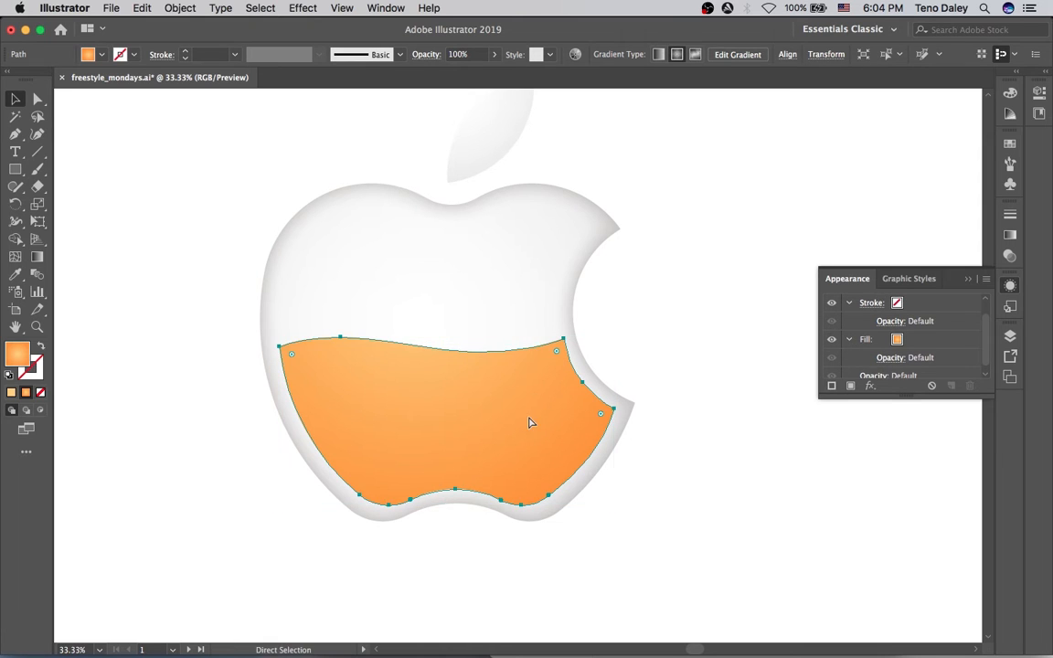
{"action": "key", "text": "super+shift+e"}
{"action": "scroll", "coordinate": [855, 366], "scroll_direction": "down", "scroll_amount": 1}
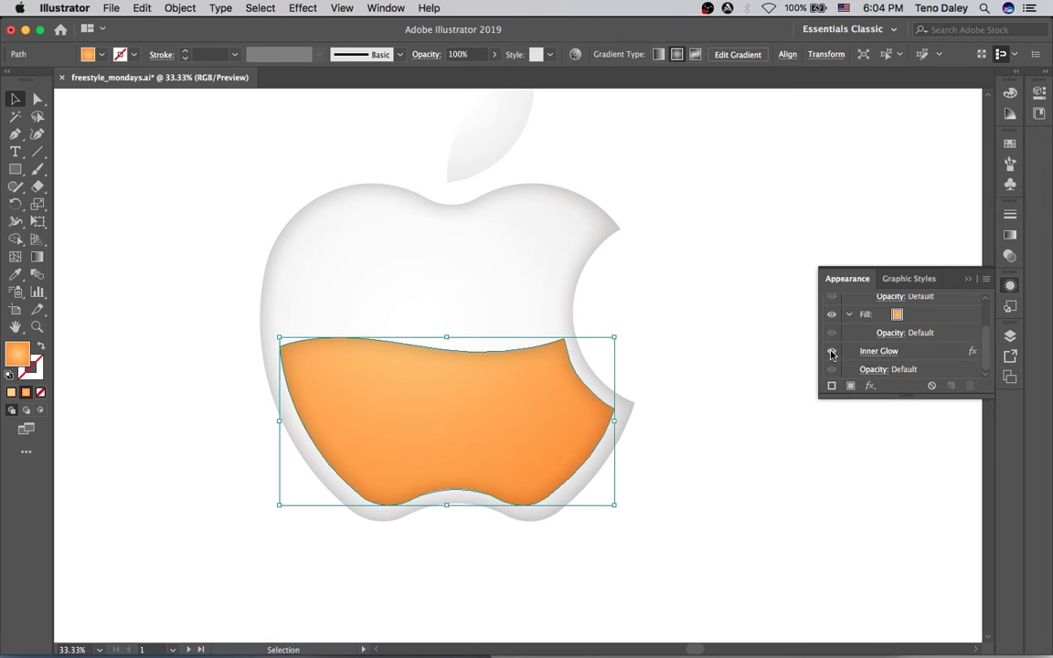
{"action": "left_click", "coordinate": [831, 355]}
{"action": "left_click", "coordinate": [764, 250]}
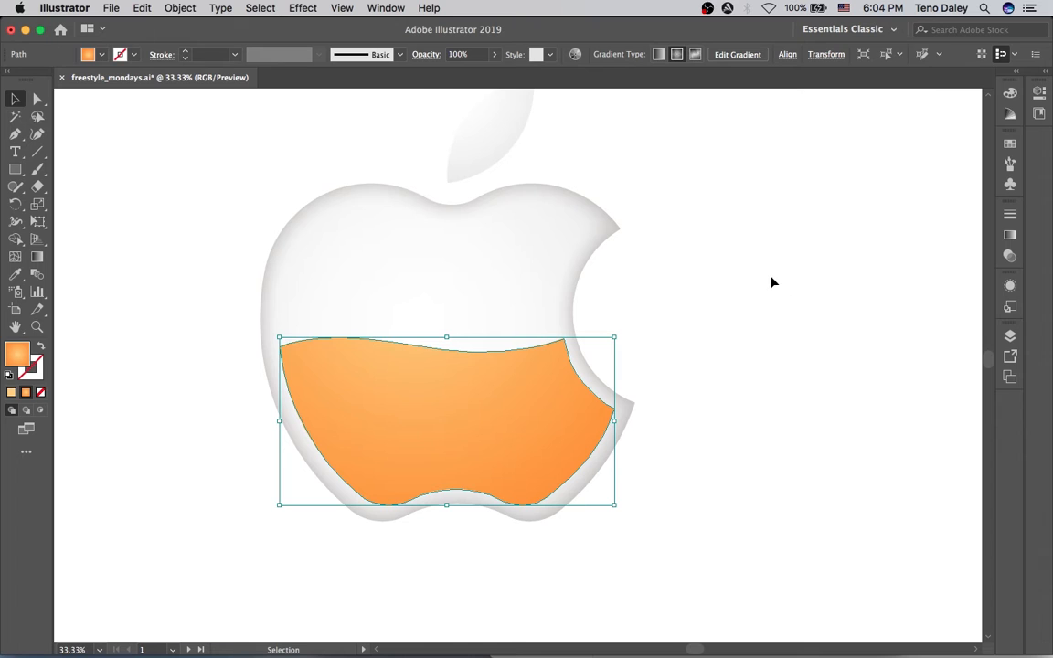
{"action": "left_click", "coordinate": [759, 302]}
{"action": "left_click", "coordinate": [550, 406]}
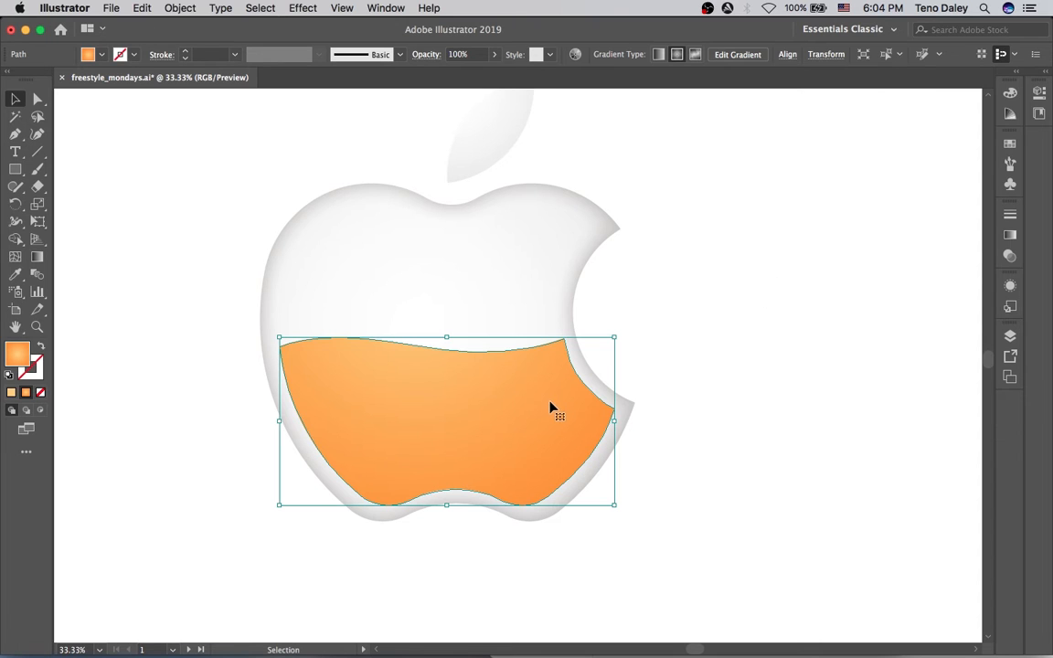
{"action": "left_click", "coordinate": [696, 369]}
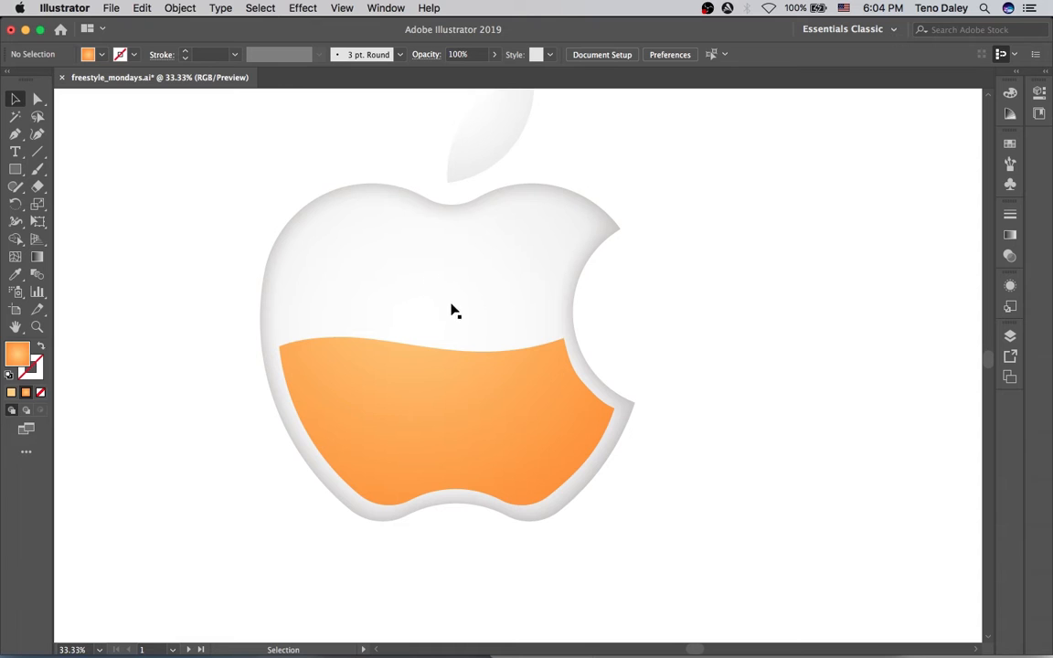
Pull the liquid's top-left corner upward and move the apple's radial gradient highlight toward the top.
{"action": "key", "text": "a"}
{"action": "left_click", "coordinate": [330, 343]}
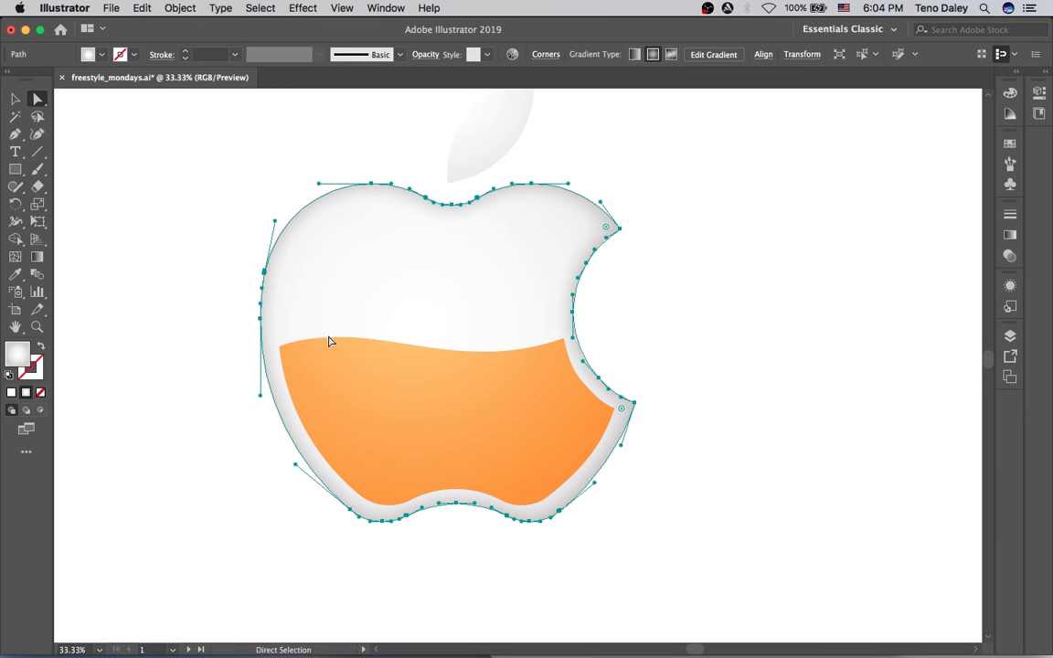
{"action": "left_click", "coordinate": [339, 343]}
{"action": "left_click_drag", "start_coordinate": [341, 341], "coordinate": [356, 325]}
{"action": "left_click", "coordinate": [728, 349]}
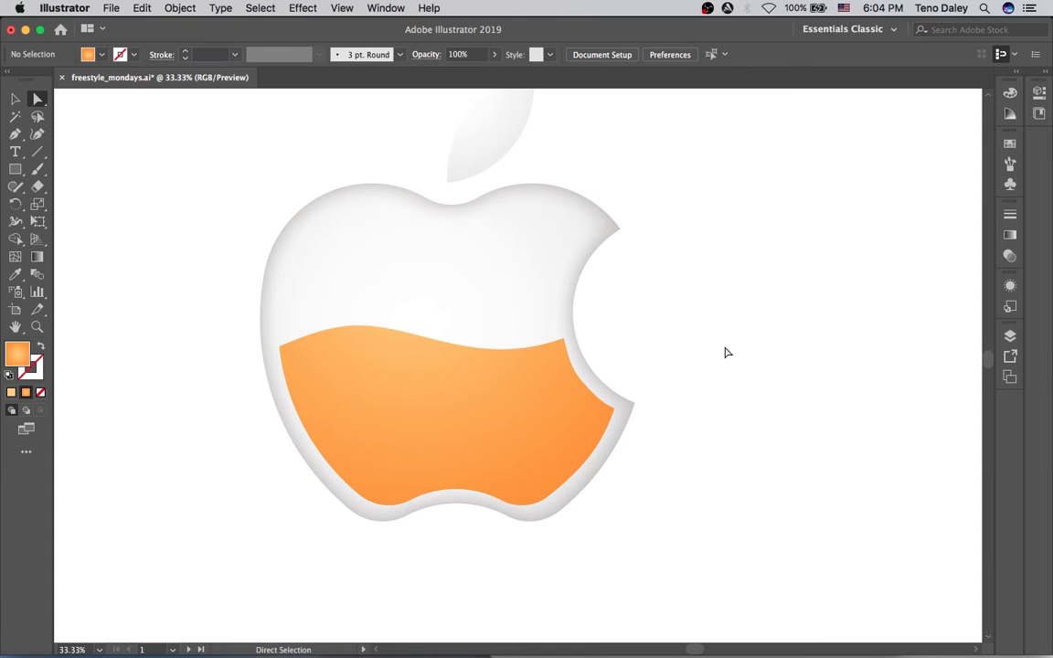
{"action": "left_click", "coordinate": [560, 260]}
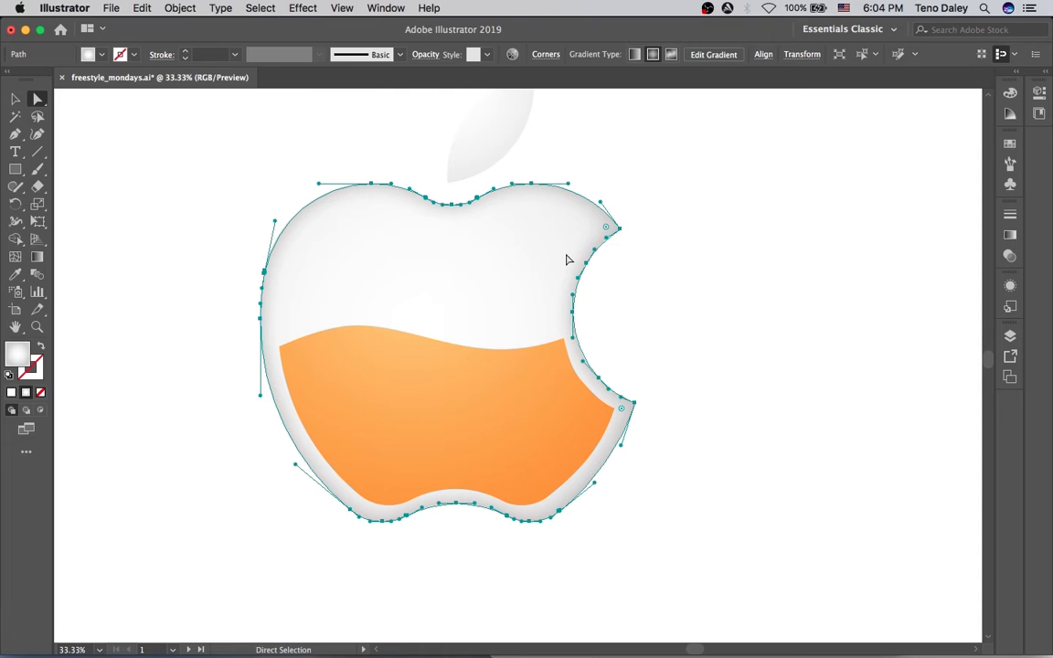
{"action": "key", "text": "g"}
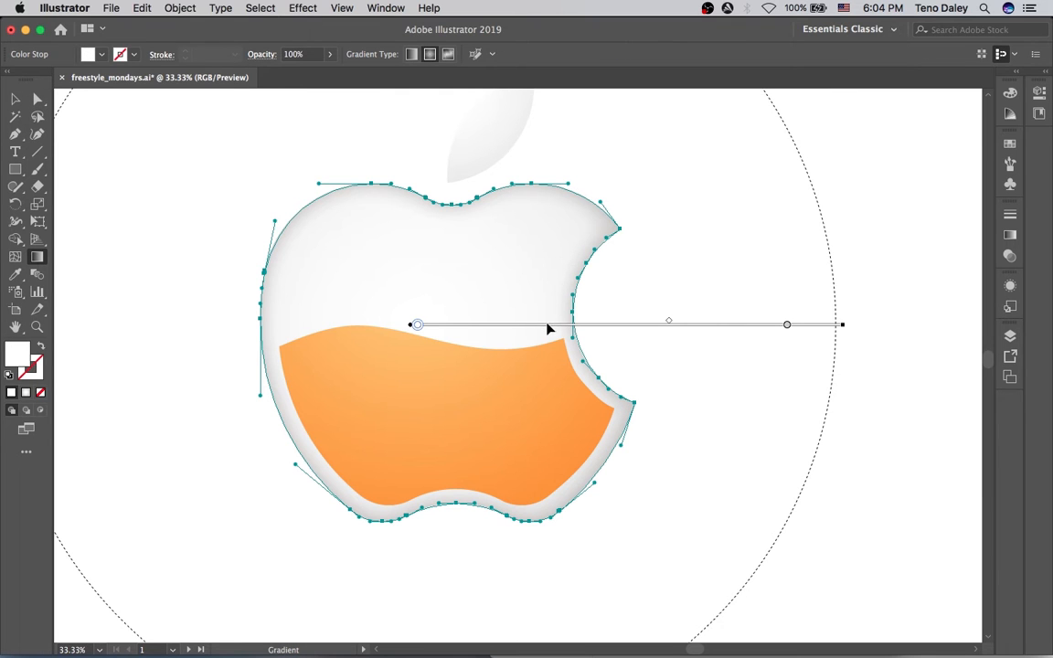
{"action": "mouse_move", "coordinate": [547, 327]}
{"action": "left_mouse_down"}
{"action": "mouse_move", "coordinate": [556, 305]}
{"action": "mouse_move", "coordinate": [540, 266]}
{"action": "mouse_move", "coordinate": [501, 223]}
{"action": "mouse_move", "coordinate": [474, 163]}
{"action": "mouse_move", "coordinate": [462, 171]}
{"action": "left_mouse_up"}
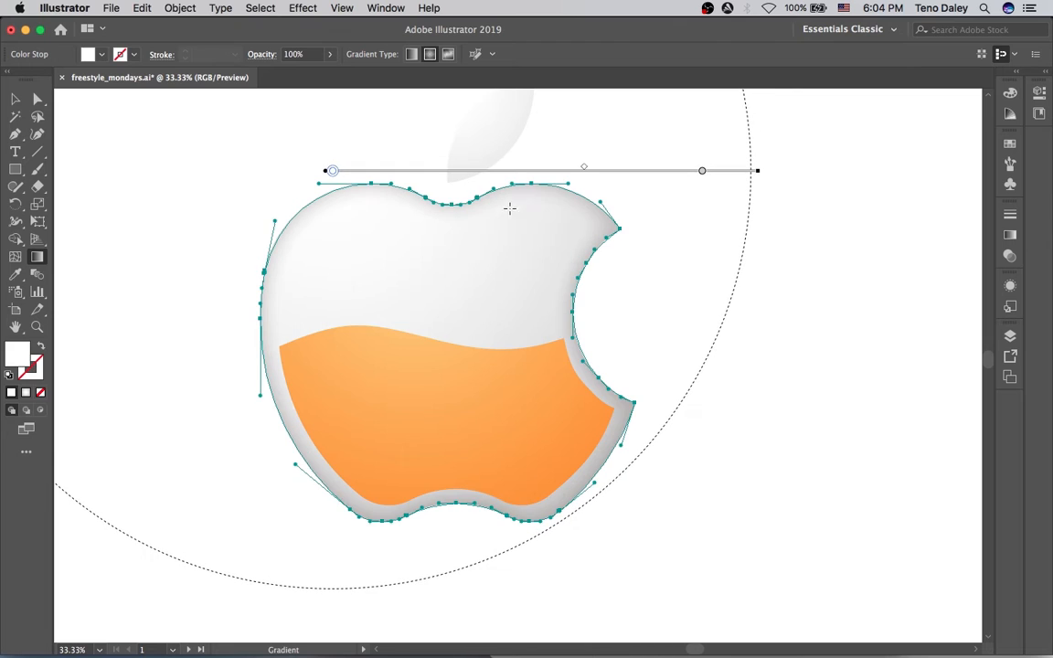
{"action": "key", "text": "v"}
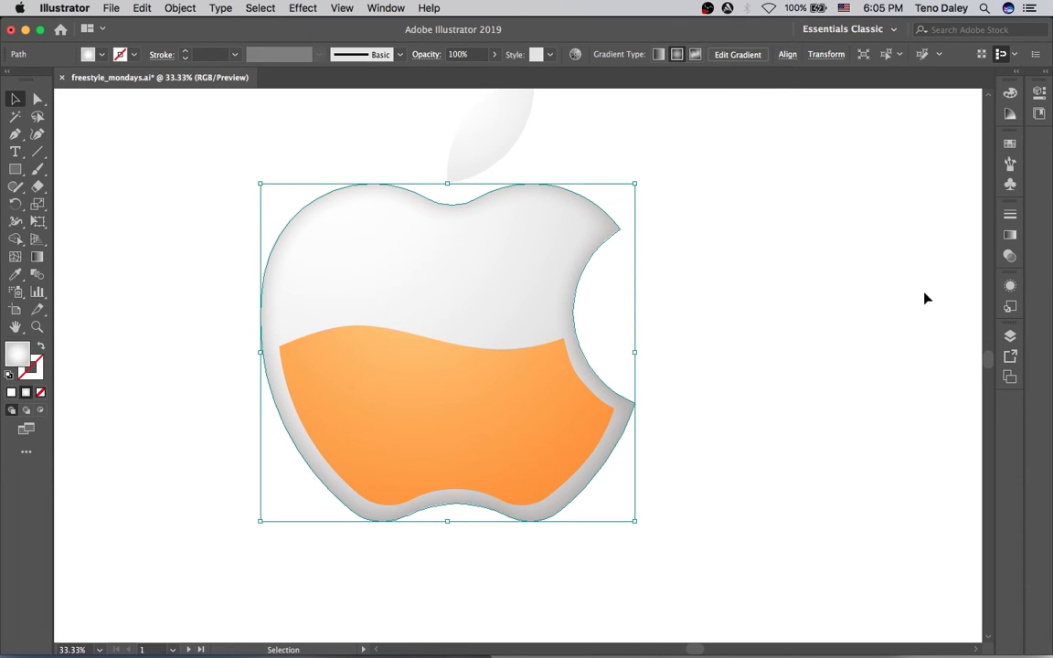
Soften the apple body's Inner Glow blur to 25 px.
{"action": "left_click", "coordinate": [1010, 285]}
{"action": "scroll", "coordinate": [988, 333], "scroll_direction": "down", "scroll_amount": 3}
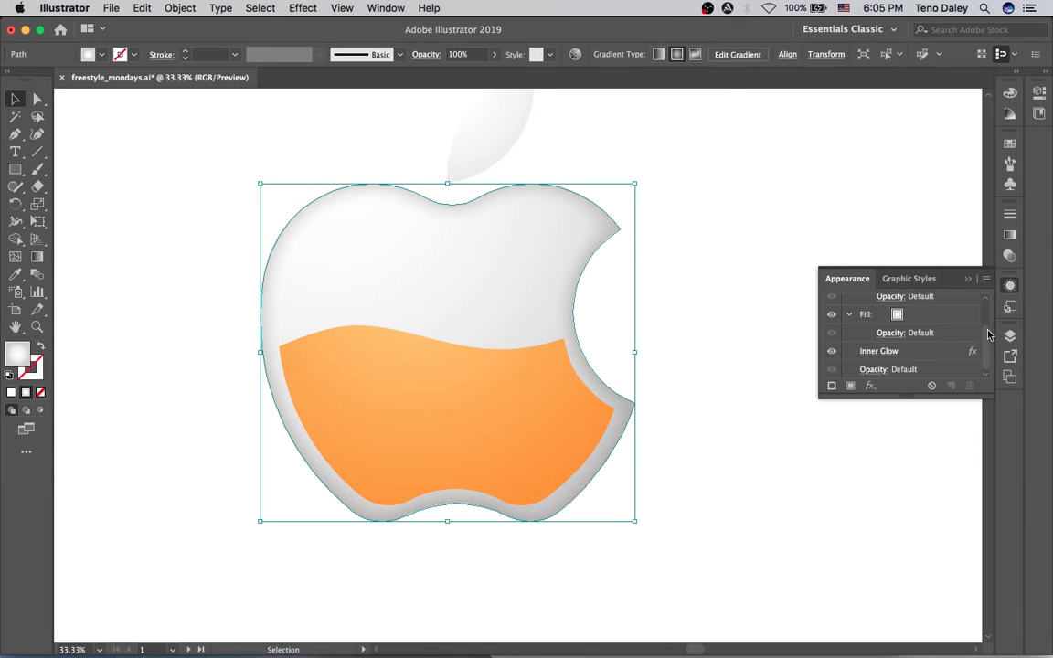
{"action": "left_click", "coordinate": [935, 355]}
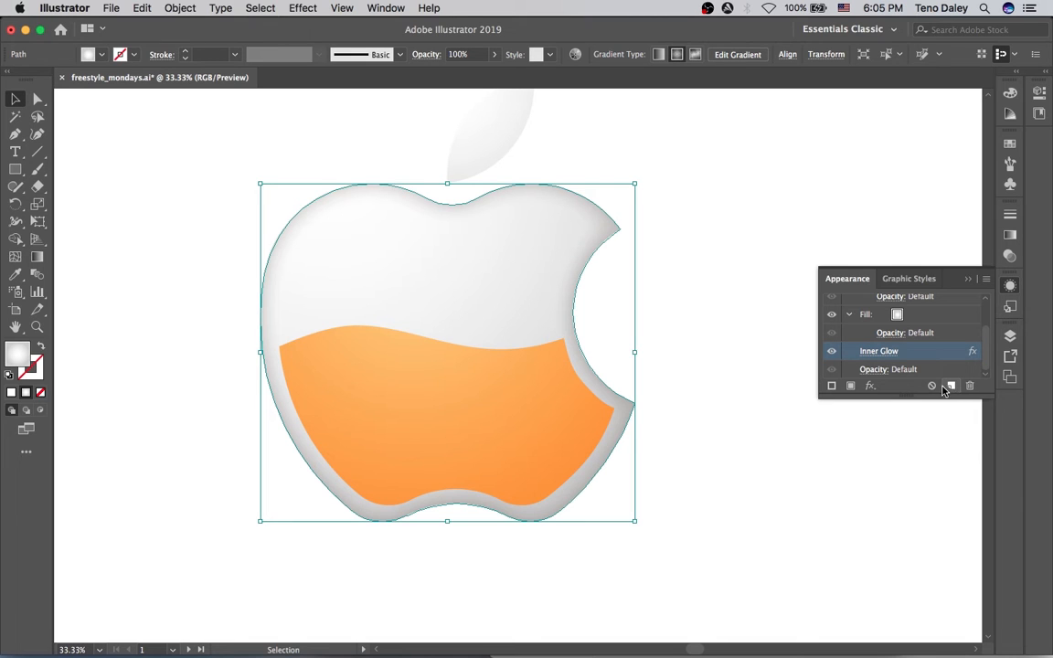
{"action": "left_click", "coordinate": [891, 355]}
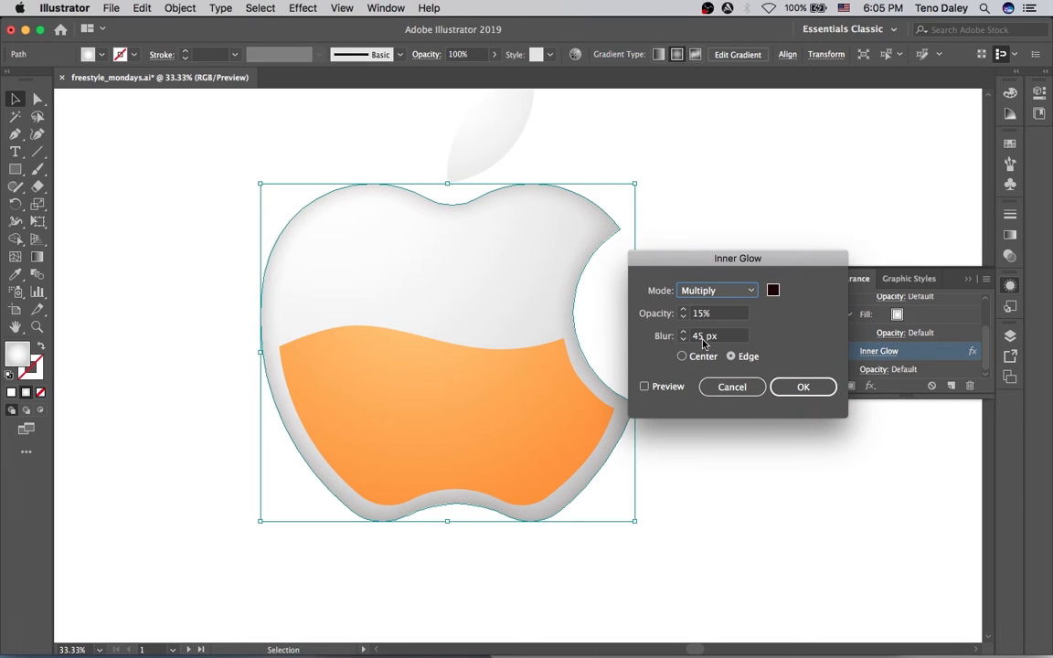
{"action": "left_click_drag", "start_coordinate": [704, 344], "coordinate": [684, 348]}
{"action": "key", "text": "Tab"}
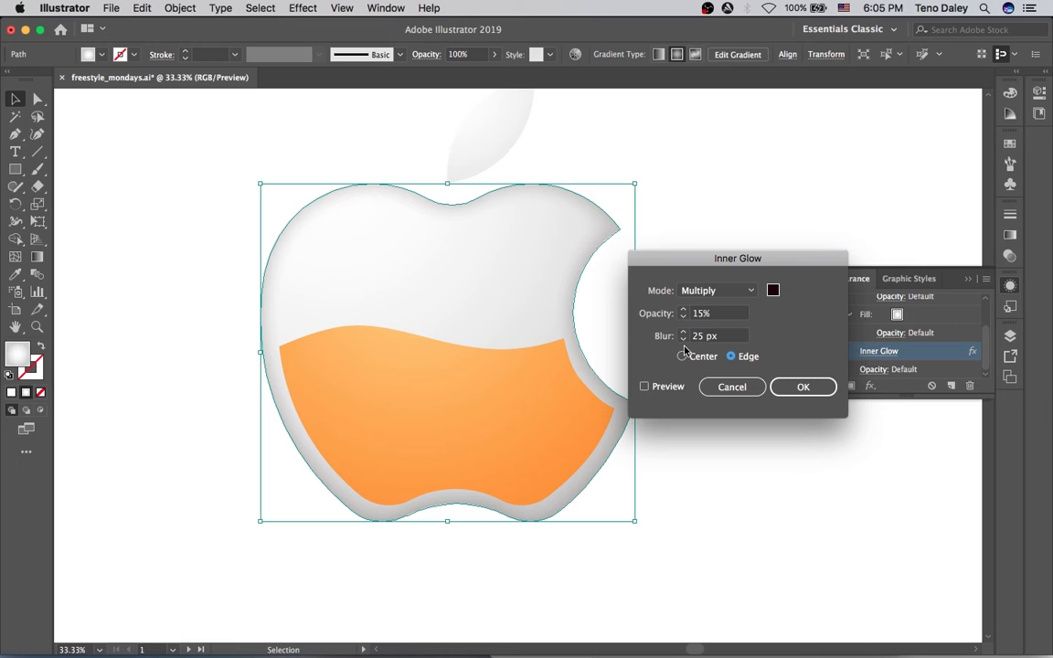
{"action": "left_click", "coordinate": [681, 387]}
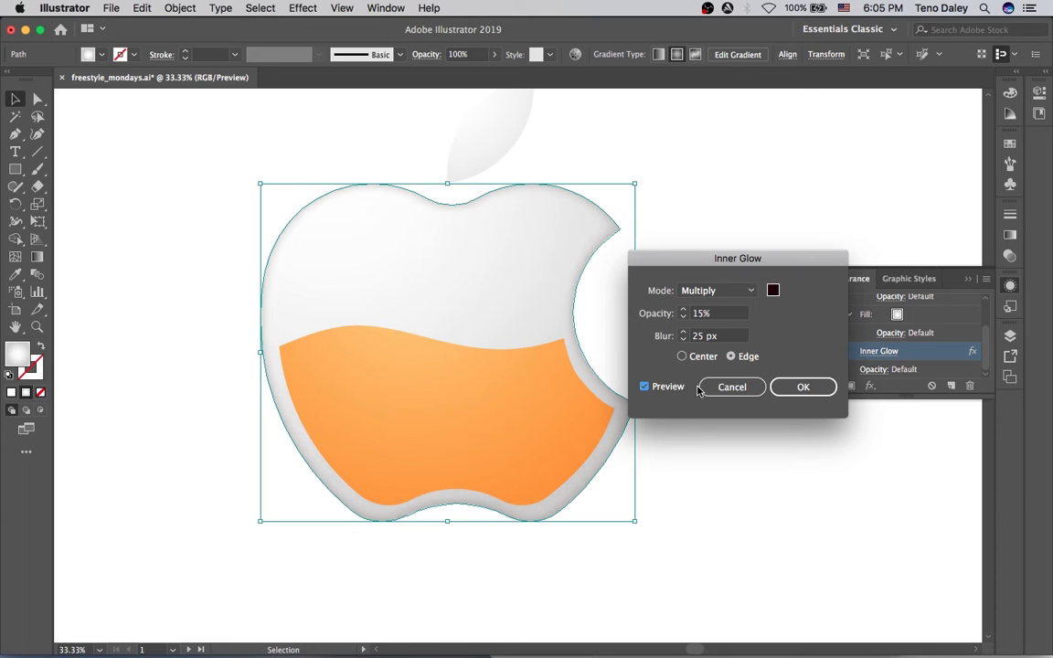
{"action": "left_click", "coordinate": [795, 388]}
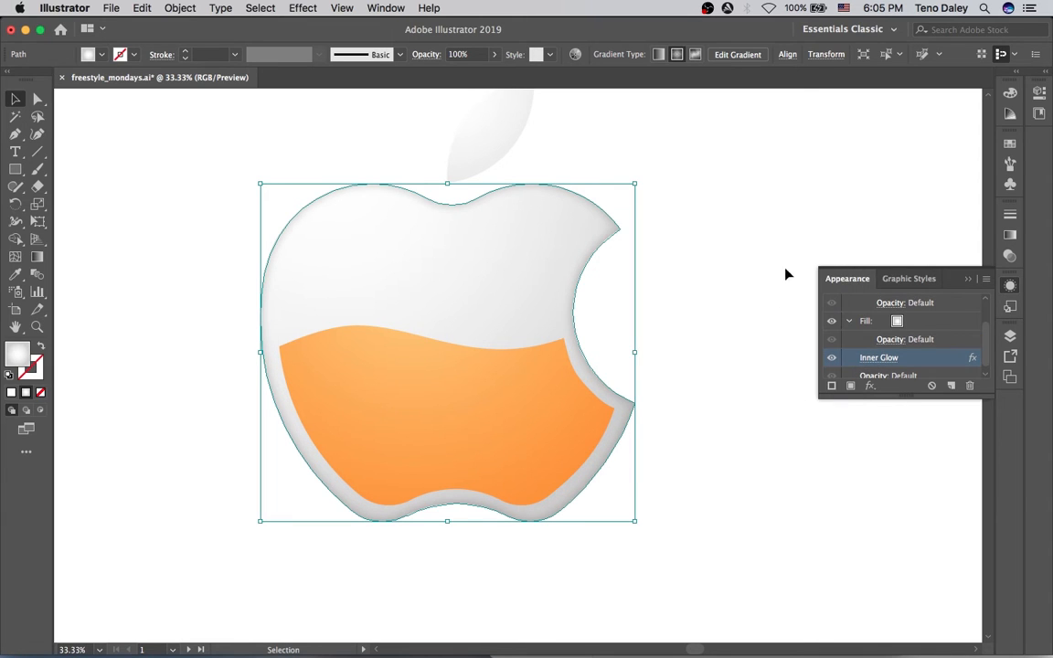
{"action": "left_click", "coordinate": [783, 256]}
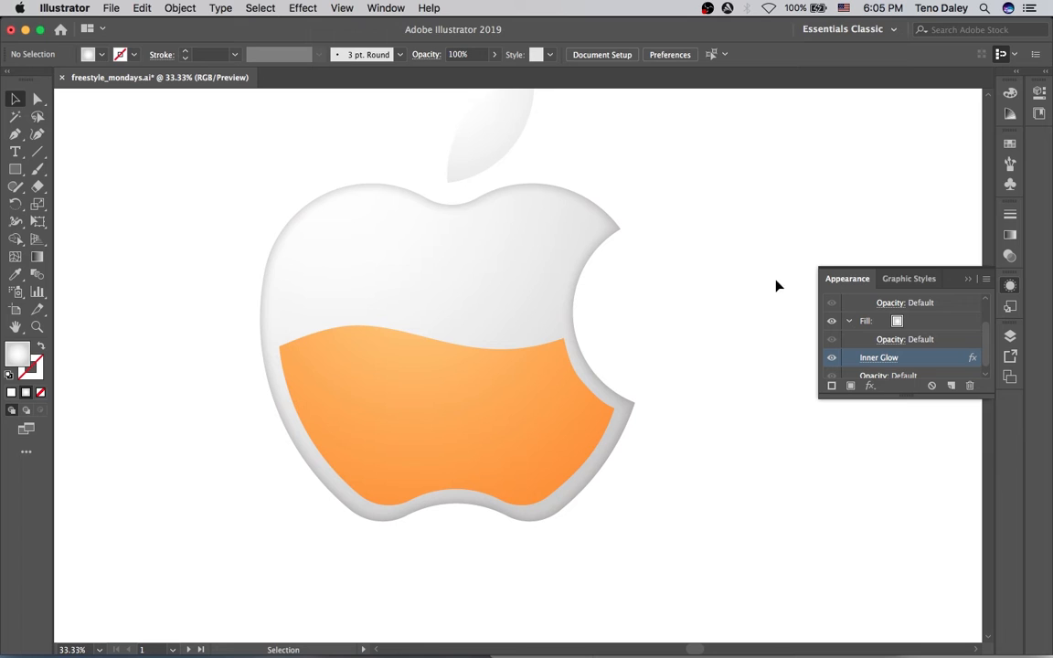
{"action": "left_click", "coordinate": [421, 373]}
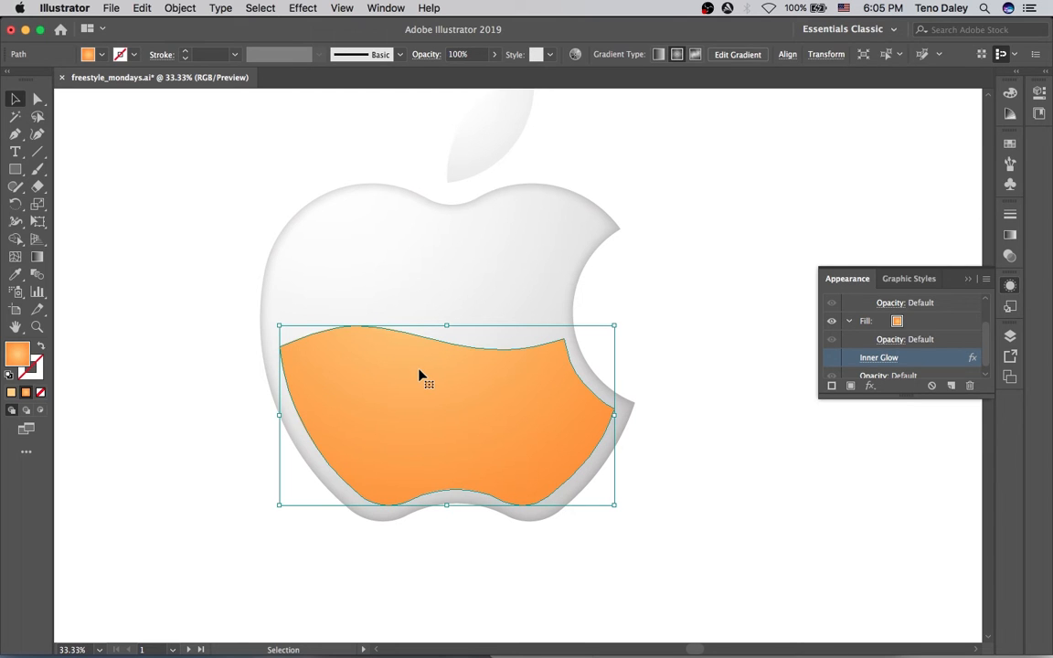
{"action": "key", "text": "a"}
{"action": "left_click", "coordinate": [279, 348]}
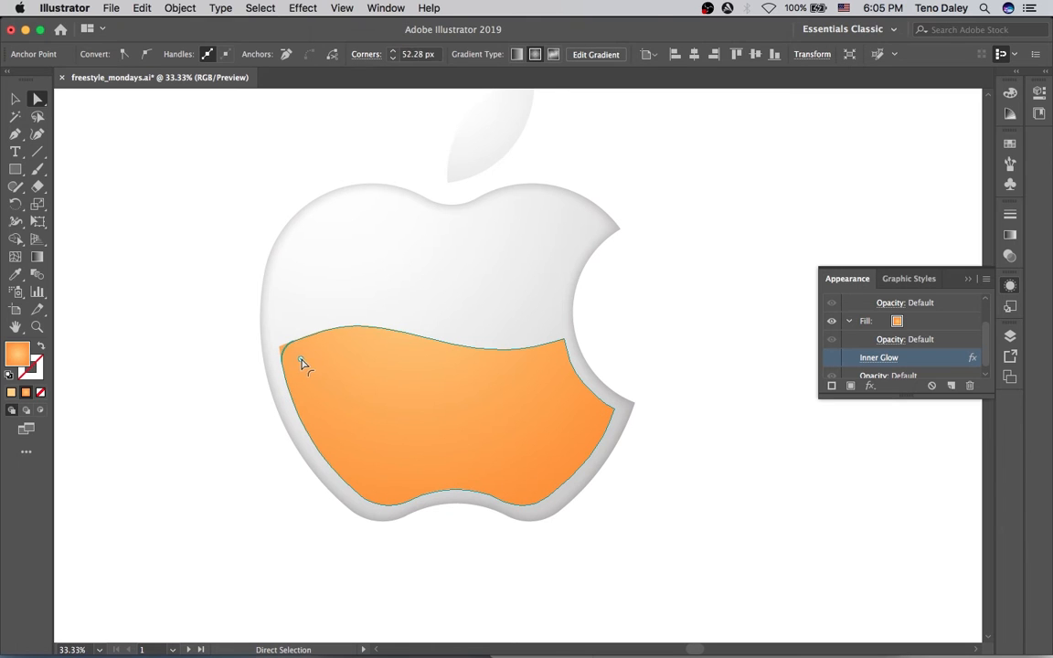
{"action": "left_click", "coordinate": [223, 224]}
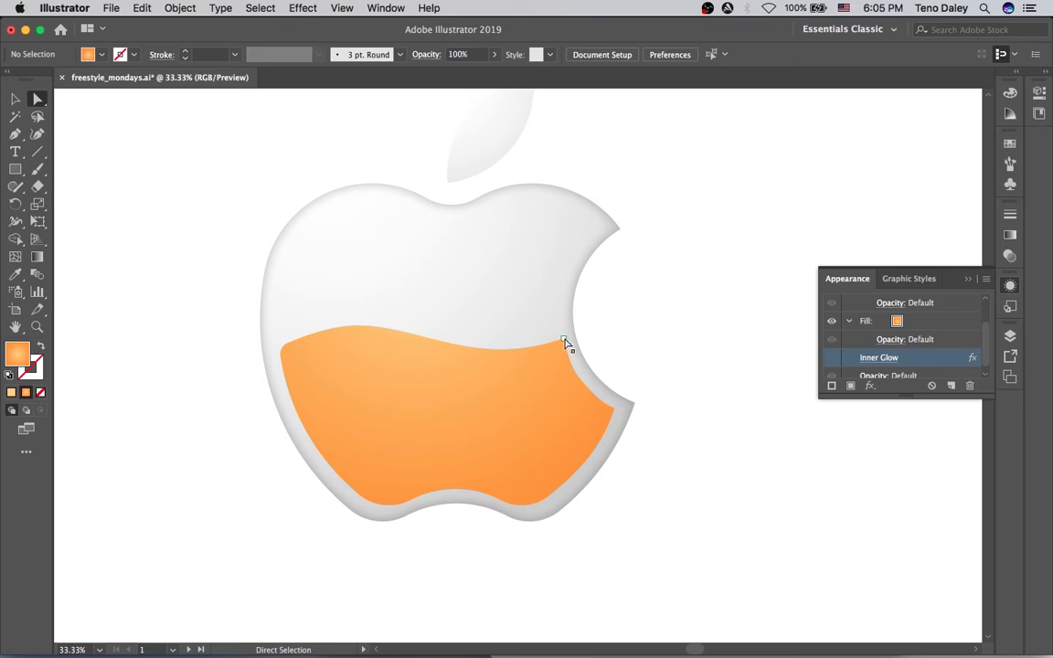
{"action": "left_click", "coordinate": [292, 350]}
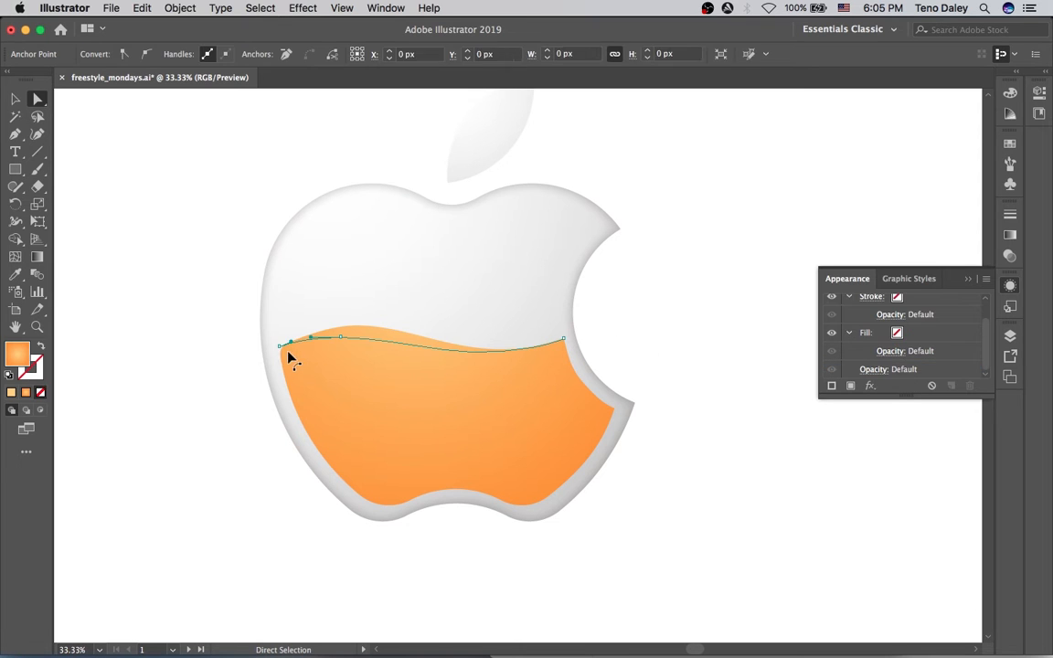
{"action": "left_click", "coordinate": [283, 360]}
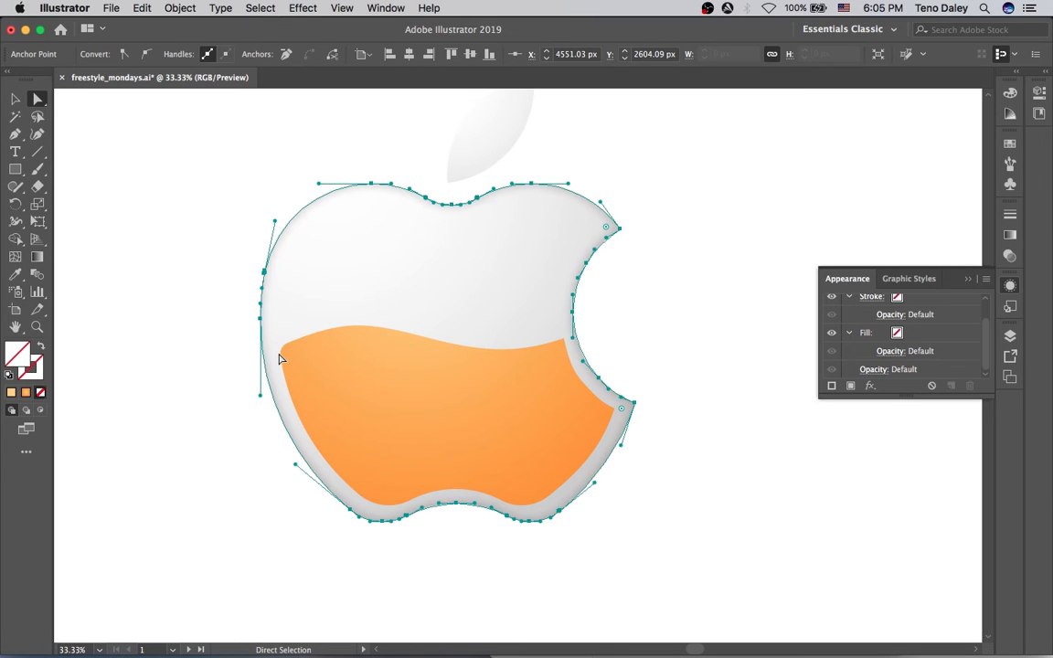
{"action": "left_click", "coordinate": [283, 349]}
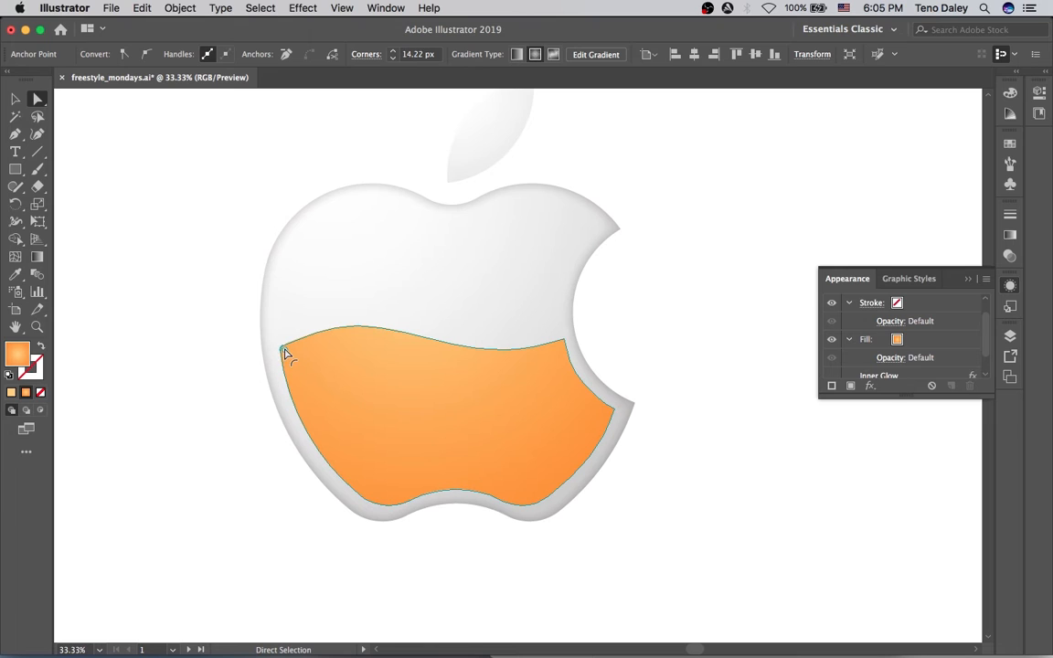
{"action": "left_click", "coordinate": [193, 284]}
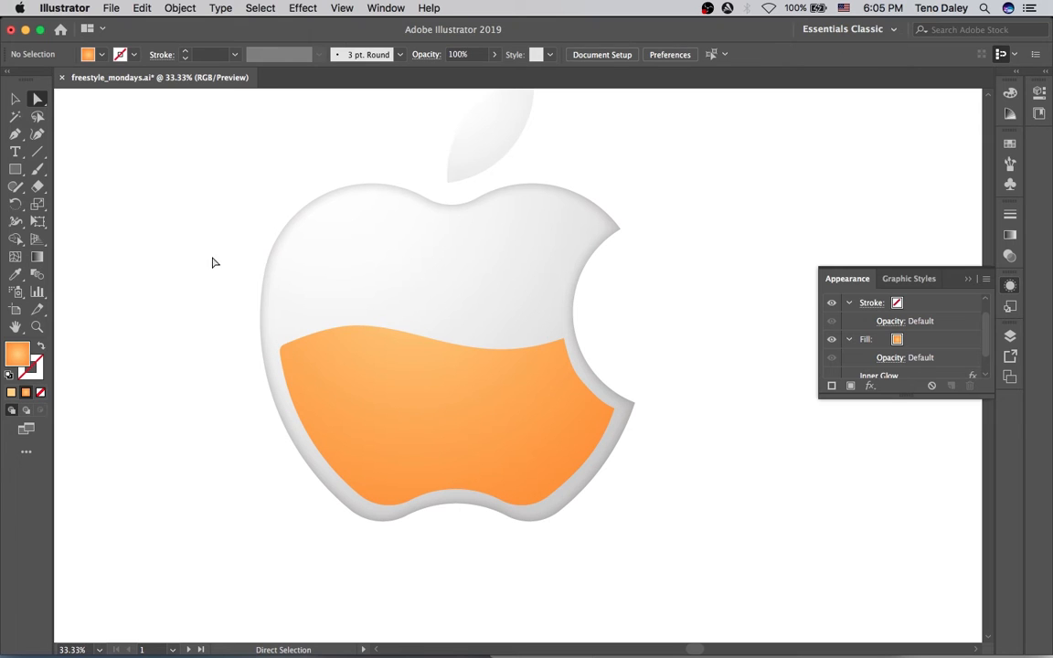
{"action": "scroll", "coordinate": [475, 178], "scroll_direction": "up", "scroll_amount": 2}
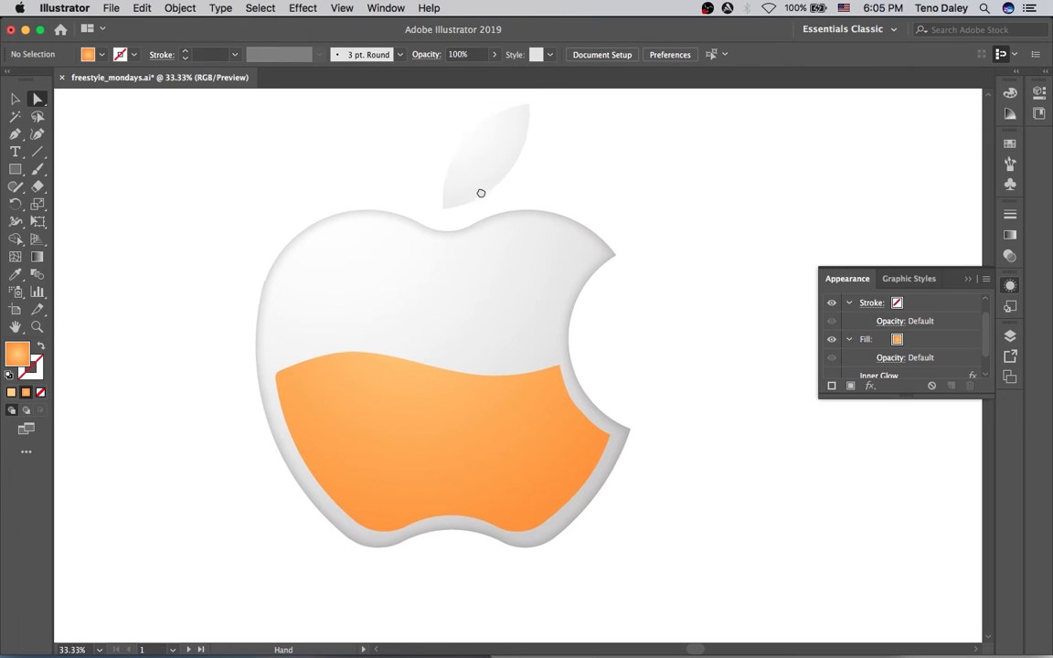
{"action": "left_click", "coordinate": [492, 181]}
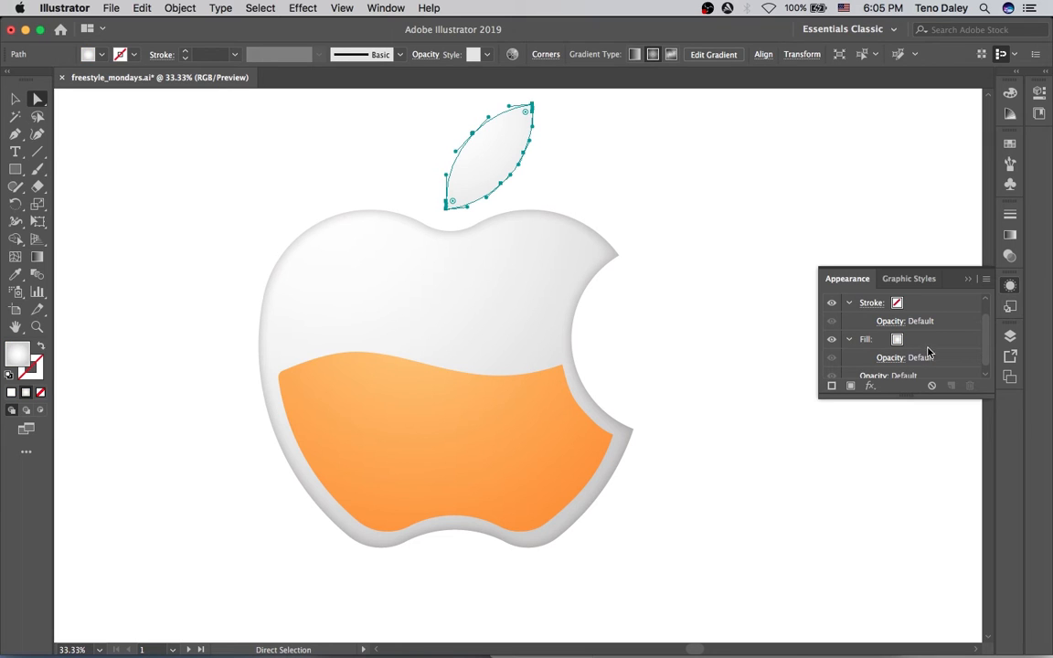
{"action": "left_click", "coordinate": [775, 214]}
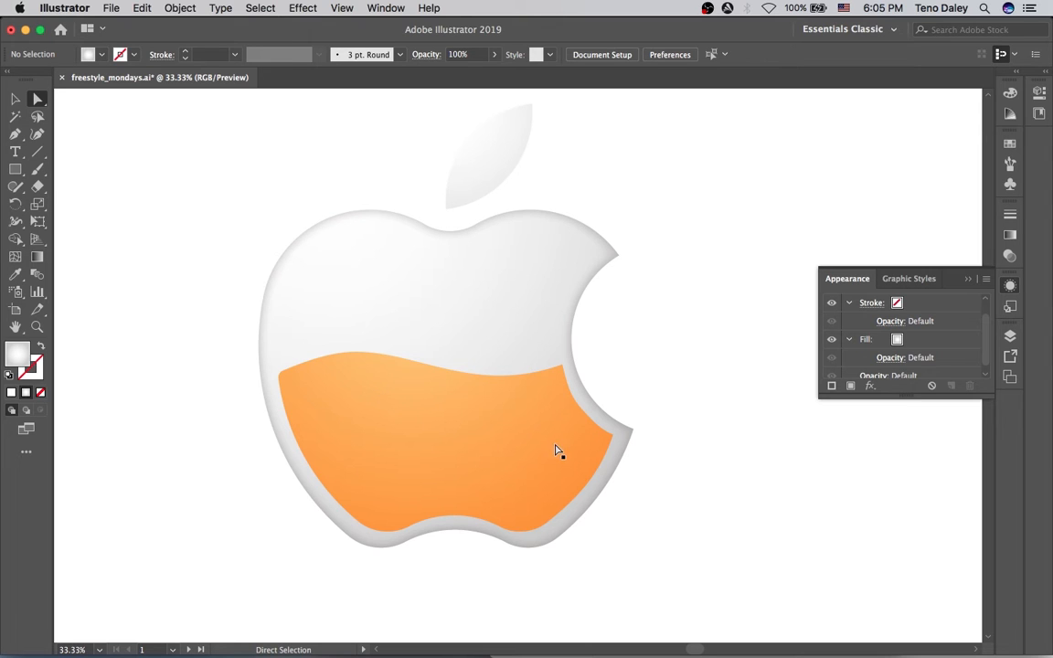
{"action": "key", "text": "p"}
Draw a closed, curved white highlight shape on the orange liquid's surface with the Pen tool.
{"action": "mouse_move", "coordinate": [493, 400]}
{"action": "left_mouse_down"}
{"action": "mouse_move", "coordinate": [489, 416]}
{"action": "mouse_move", "coordinate": [477, 409]}
{"action": "left_mouse_up"}
{"action": "left_click_drag", "start_coordinate": [403, 382], "coordinate": [365, 385]}
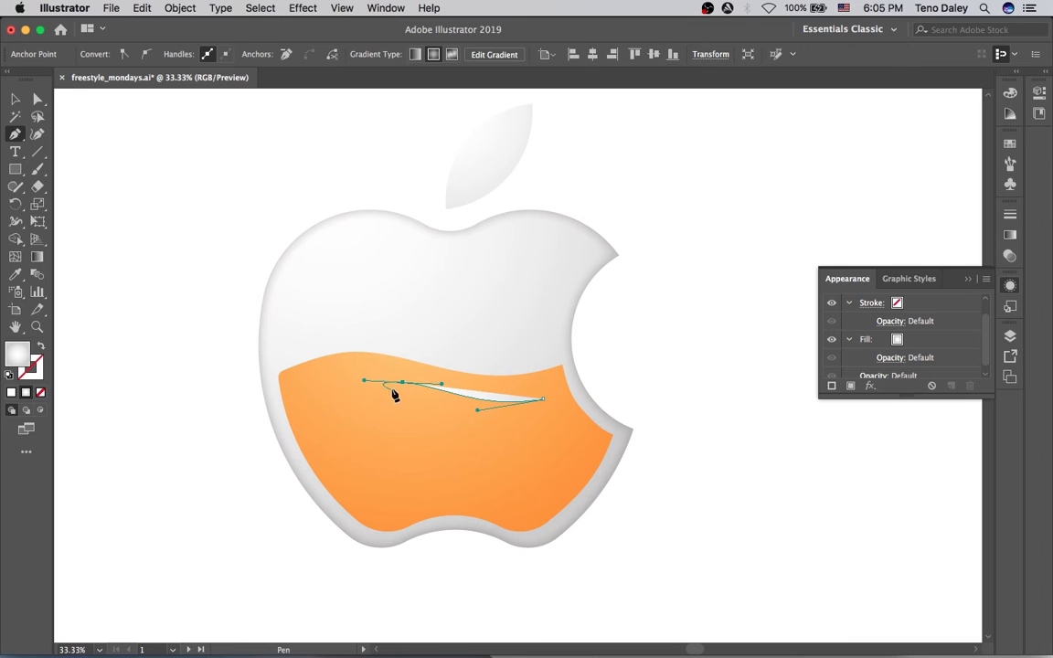
{"action": "left_click", "coordinate": [402, 382]}
{"action": "mouse_move", "coordinate": [443, 408]}
{"action": "left_mouse_down"}
{"action": "mouse_move", "coordinate": [464, 417]}
{"action": "mouse_move", "coordinate": [449, 420]}
{"action": "left_mouse_up"}
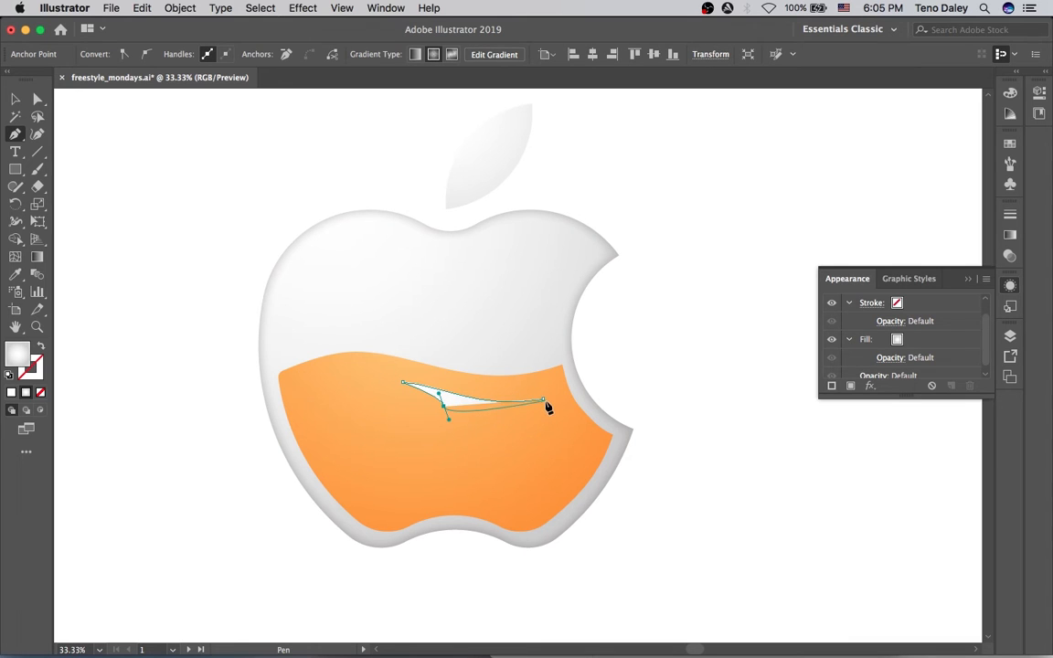
{"action": "left_click_drag", "start_coordinate": [543, 402], "coordinate": [561, 388]}
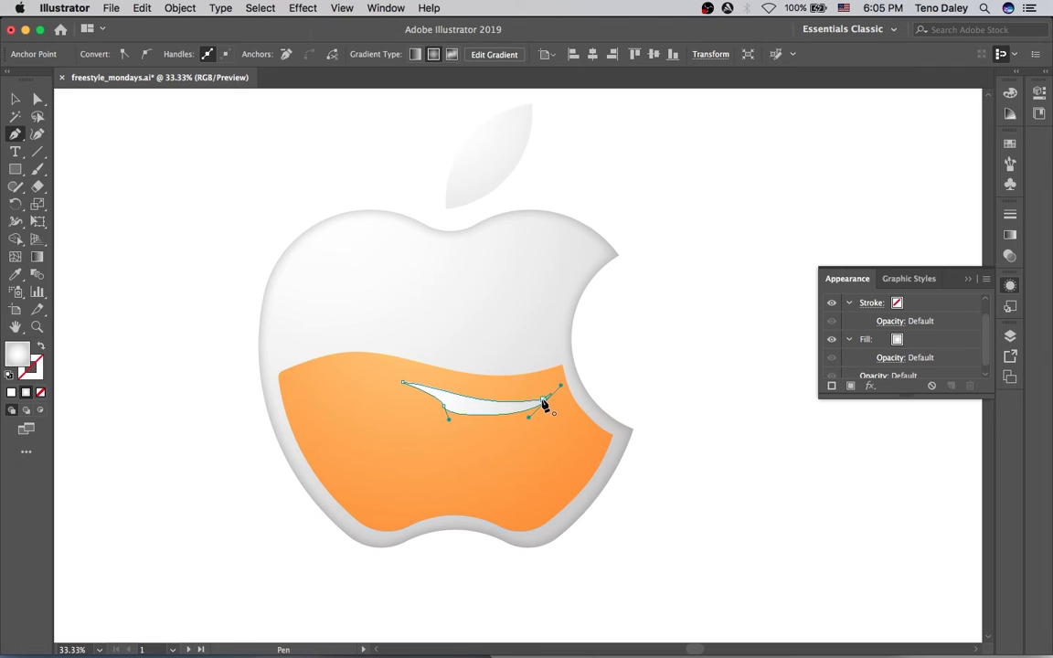
{"action": "key", "text": "super+z"}
{"action": "left_click_drag", "start_coordinate": [544, 405], "coordinate": [548, 418]}
{"action": "key", "text": "v"}
Zoom in on the highlight and move its lower-right anchor to thin the shape.
{"action": "left_click", "coordinate": [661, 390]}
{"action": "left_click", "coordinate": [470, 403]}
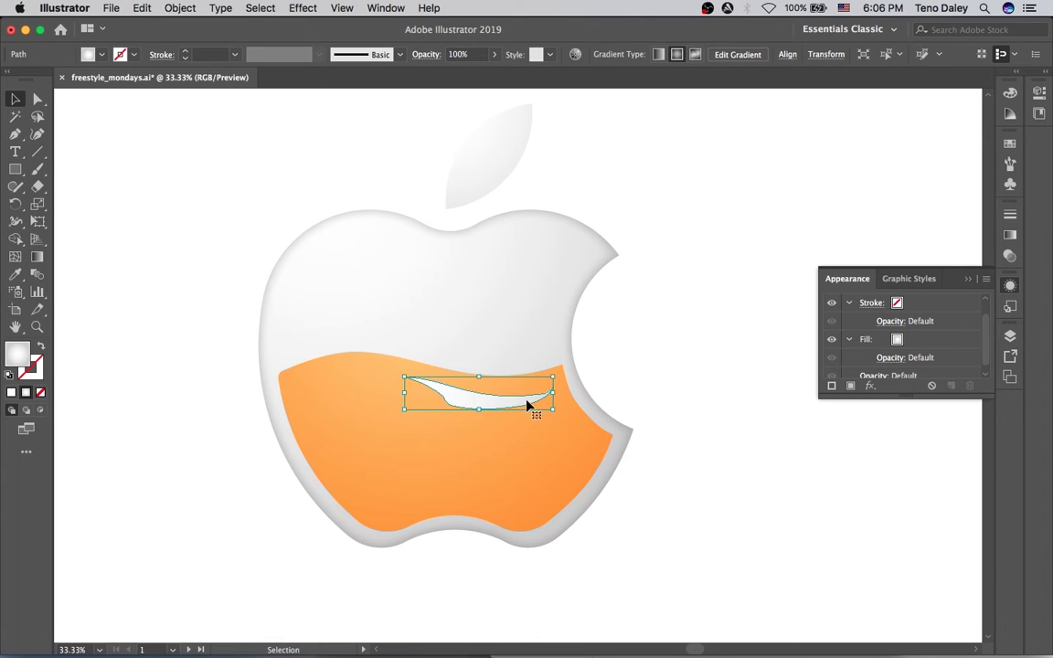
{"action": "key", "text": "a"}
{"action": "left_click", "coordinate": [540, 387], "text": "super"}
{"action": "left_click", "coordinate": [536, 390], "text": "super"}
{"action": "left_click_drag", "start_coordinate": [489, 337], "coordinate": [489, 386]}
{"action": "key", "text": "p"}
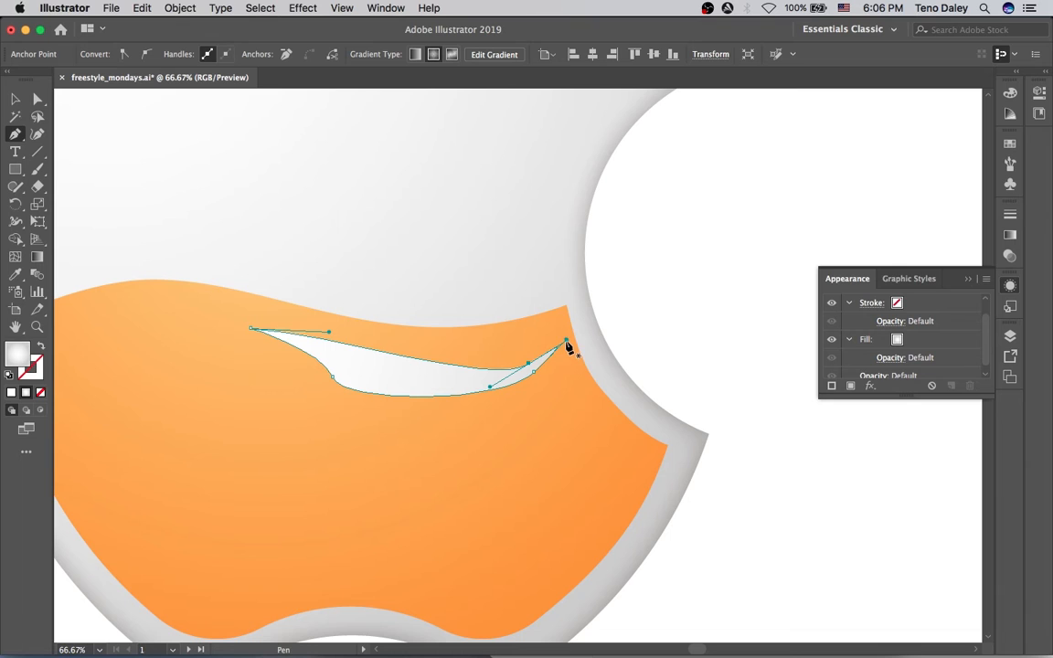
Bend the lower curve, add a right-tip anchor and reshape the top curve into a tapered crescent.
{"action": "key", "text": "a"}
{"action": "left_click", "coordinate": [534, 372]}
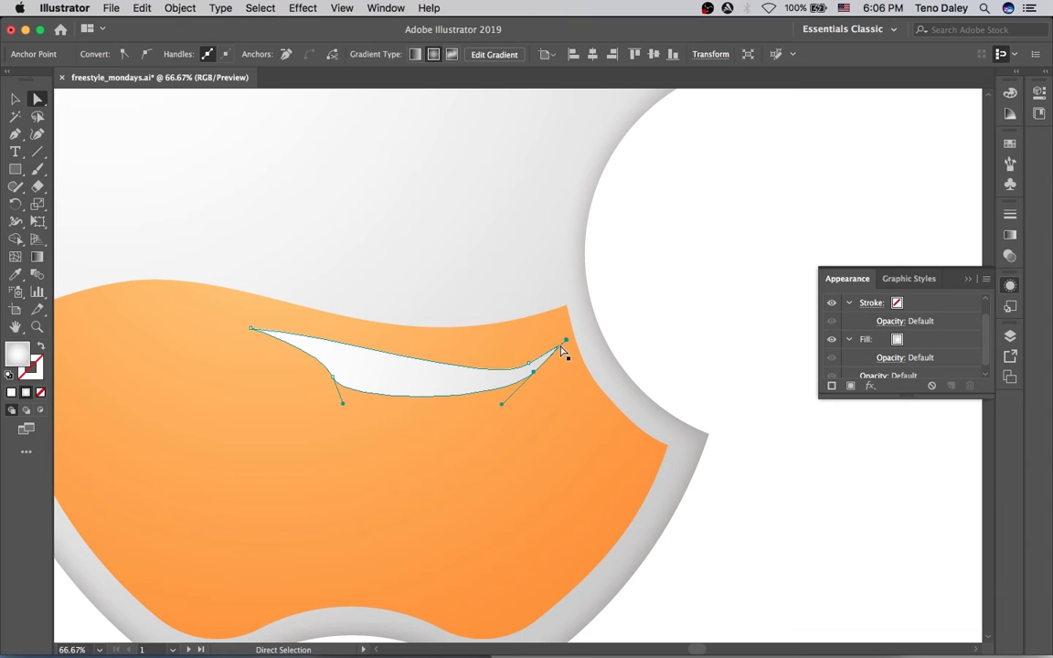
{"action": "left_click_drag", "start_coordinate": [566, 343], "coordinate": [510, 365]}
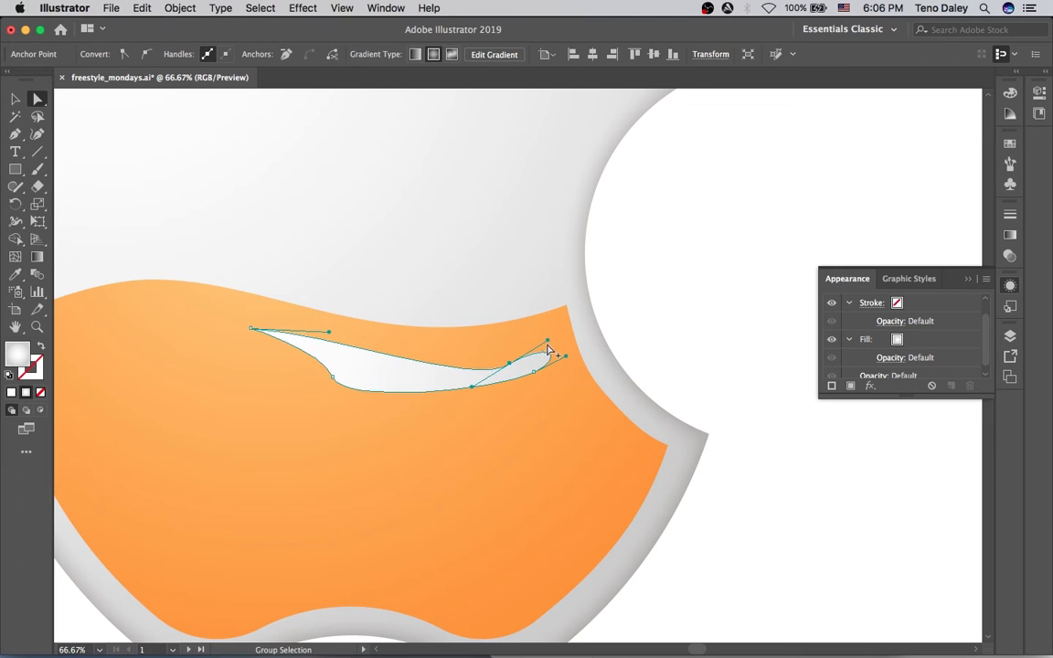
{"action": "key", "text": "p"}
{"action": "left_click", "coordinate": [550, 357]}
{"action": "key", "text": "a"}
{"action": "left_click_drag", "start_coordinate": [530, 351], "coordinate": [504, 369]}
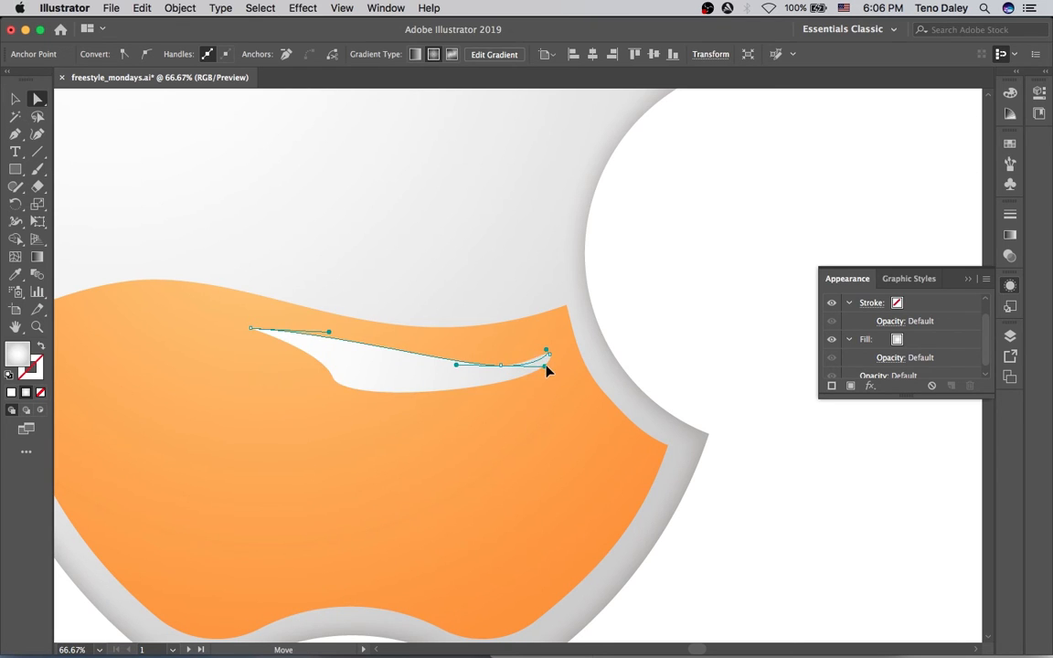
Zoom out to frame the whole apple, then reselect the highlight path.
{"action": "left_click", "coordinate": [622, 350]}
{"action": "left_click", "coordinate": [498, 326], "text": "alt+super"}
{"action": "left_click", "coordinate": [495, 324], "text": "alt+super"}
{"action": "left_click", "coordinate": [487, 339], "text": "alt+super"}
{"action": "left_click_drag", "start_coordinate": [508, 400], "coordinate": [524, 377]}
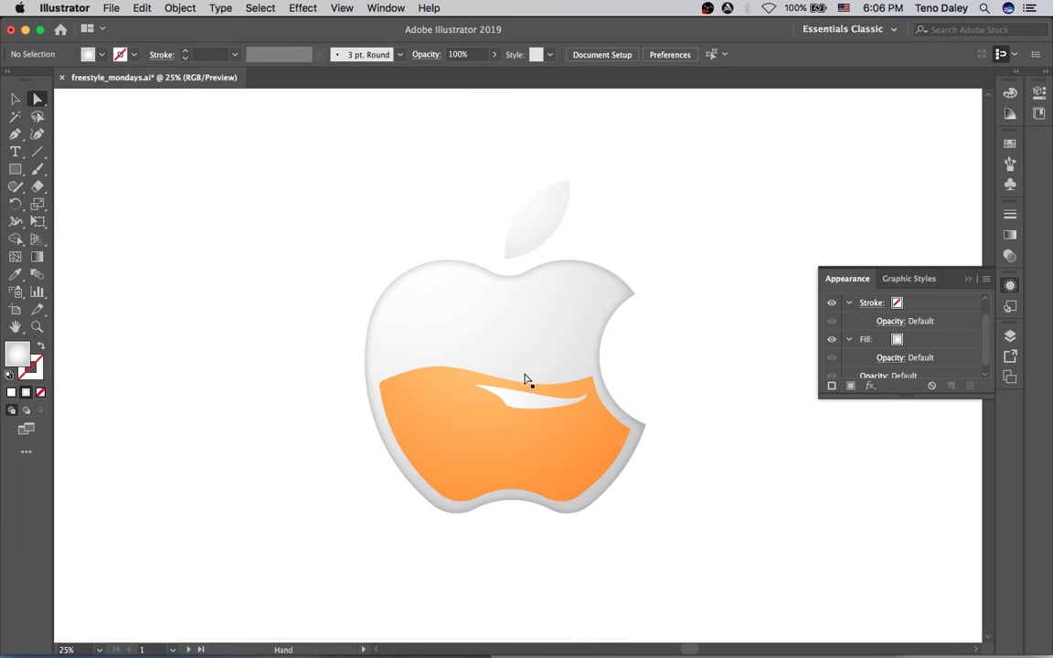
{"action": "left_click", "coordinate": [528, 399]}
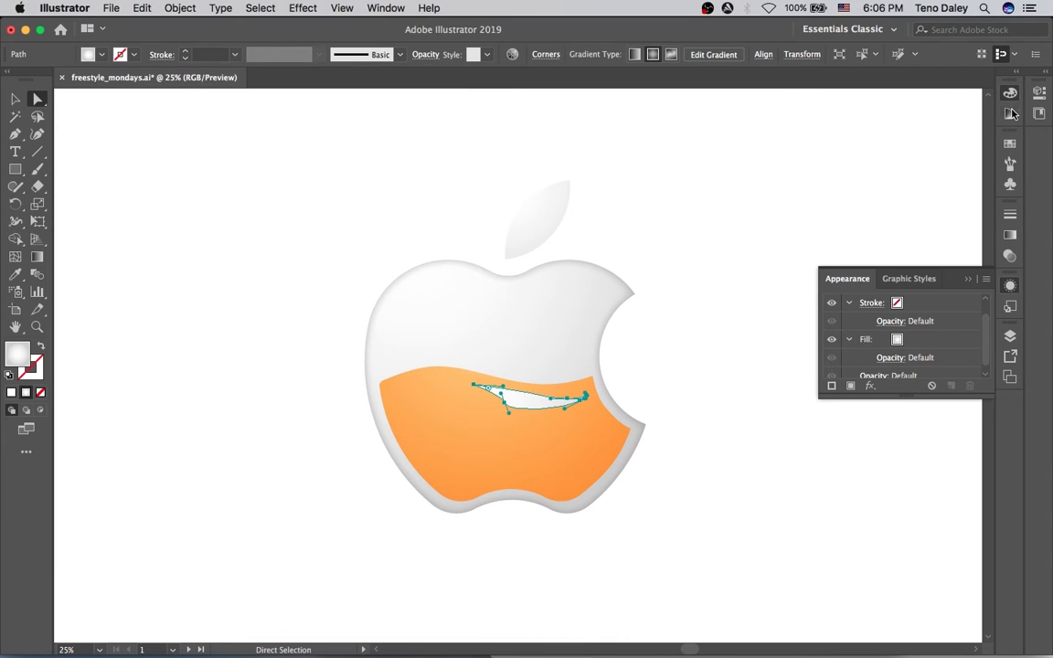
Switch the Color panel to HSB and give the highlight a pale peach fill.
{"action": "left_click", "coordinate": [1007, 114]}
{"action": "right_click", "coordinate": [895, 141]}
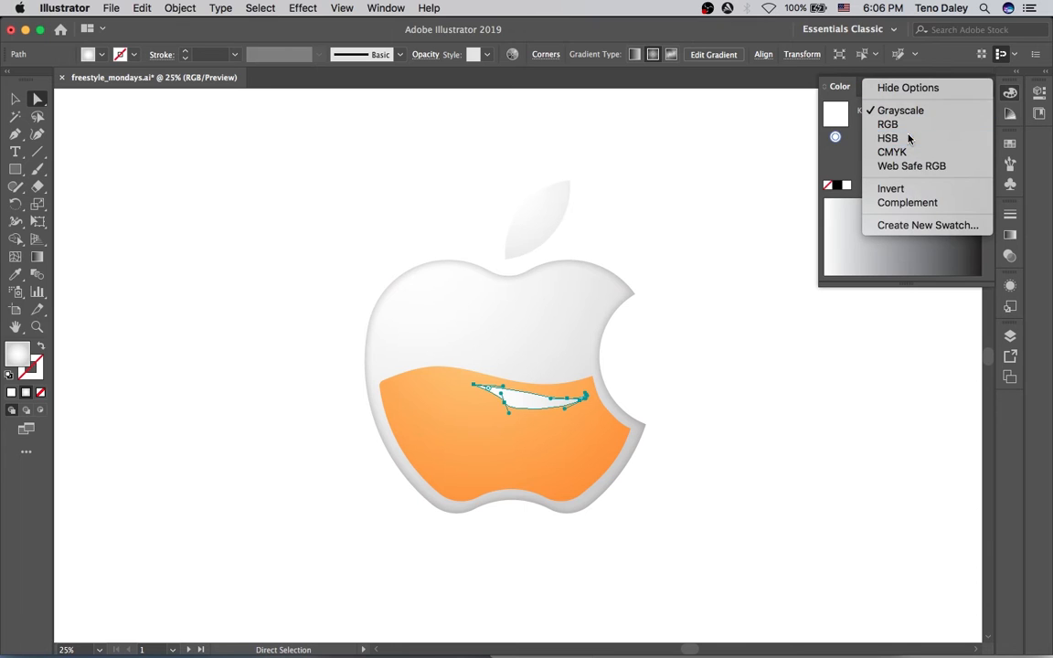
{"action": "left_click", "coordinate": [888, 138]}
{"action": "left_click_drag", "start_coordinate": [908, 214], "coordinate": [852, 216]}
Lower the highlight shape's opacity to 24%.
{"action": "key", "text": "v"}
{"action": "left_click", "coordinate": [802, 291]}
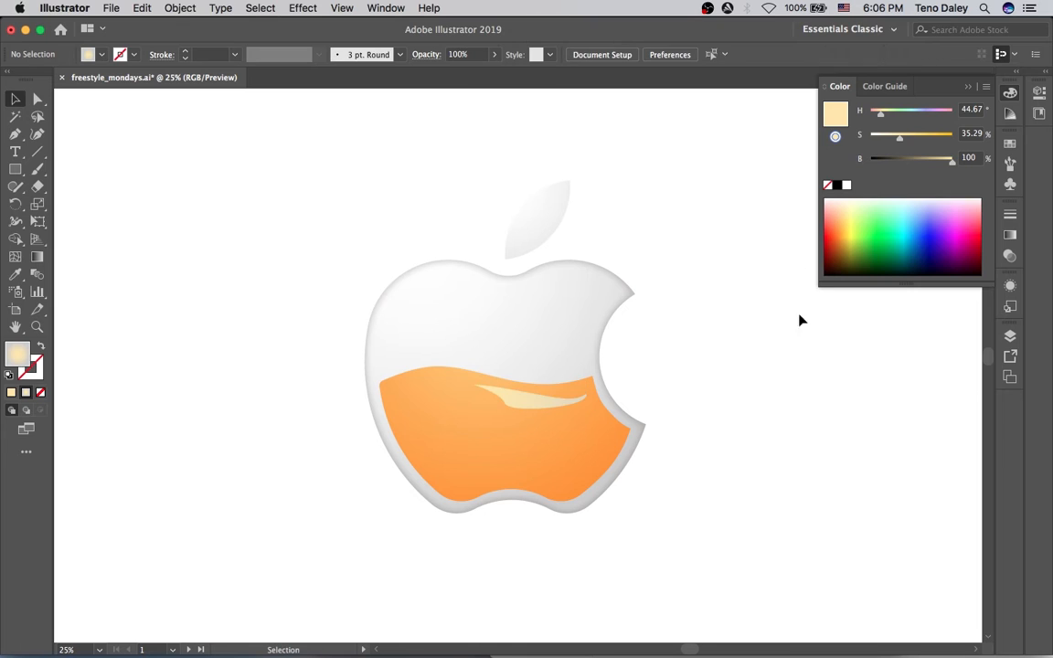
{"action": "left_click", "coordinate": [539, 405]}
{"action": "left_click", "coordinate": [489, 56]}
{"action": "left_click_drag", "start_coordinate": [448, 70], "coordinate": [409, 69]}
{"action": "left_click", "coordinate": [691, 236]}
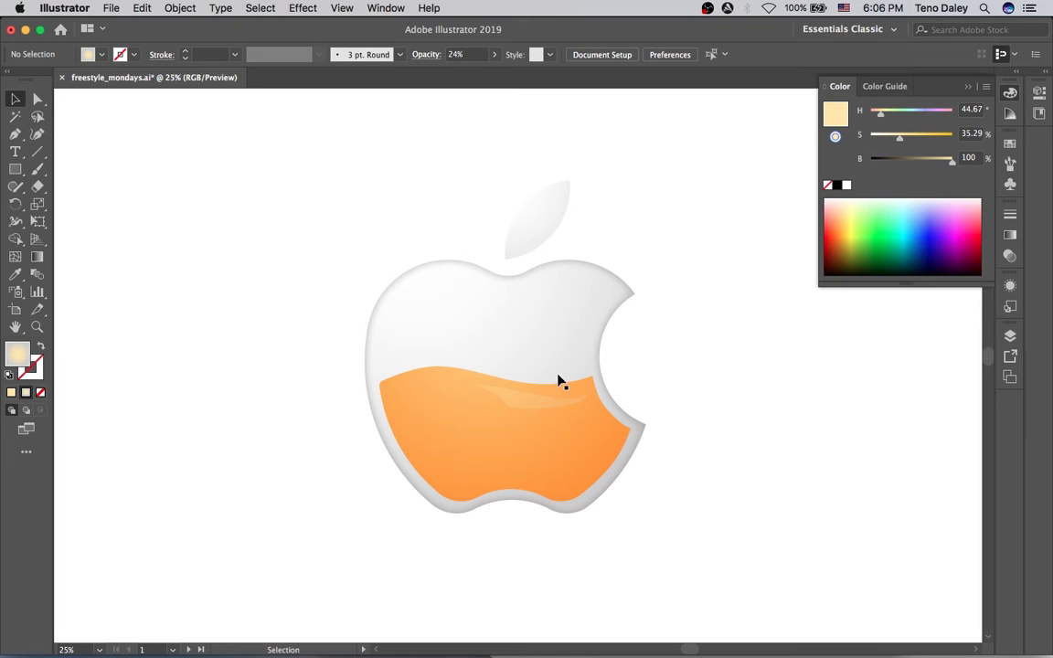
Pull a highlight anchor down and right to refine the reflection's curve.
{"action": "key", "text": "a"}
{"action": "left_click", "coordinate": [505, 405]}
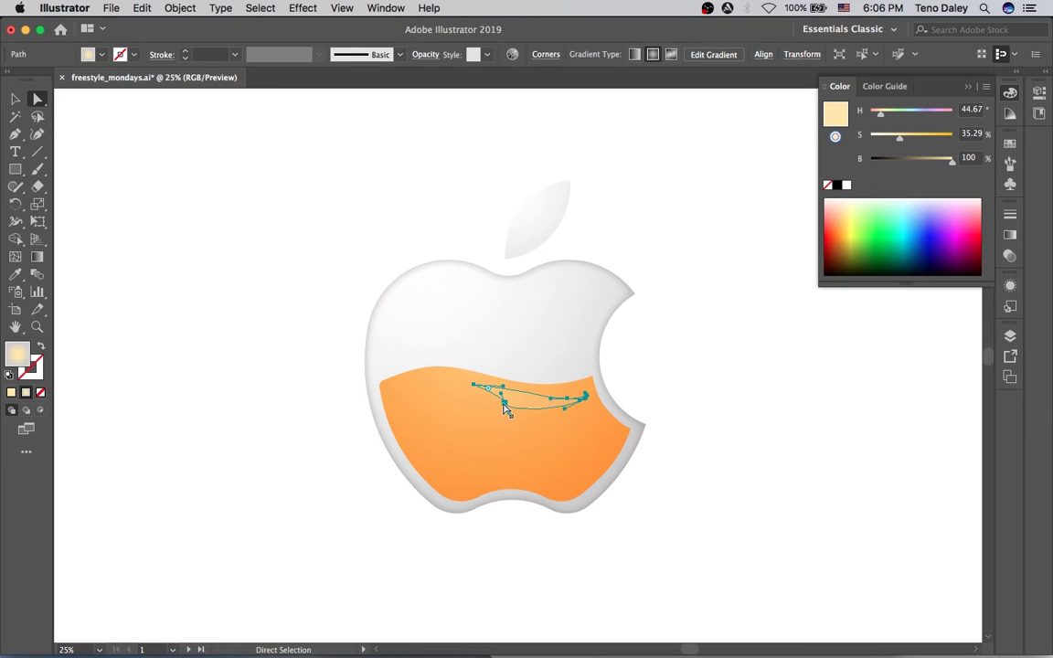
{"action": "left_click", "coordinate": [501, 403]}
{"action": "left_click_drag", "start_coordinate": [502, 404], "coordinate": [522, 407]}
{"action": "key", "text": "super+z"}
{"action": "left_click", "coordinate": [426, 199]}
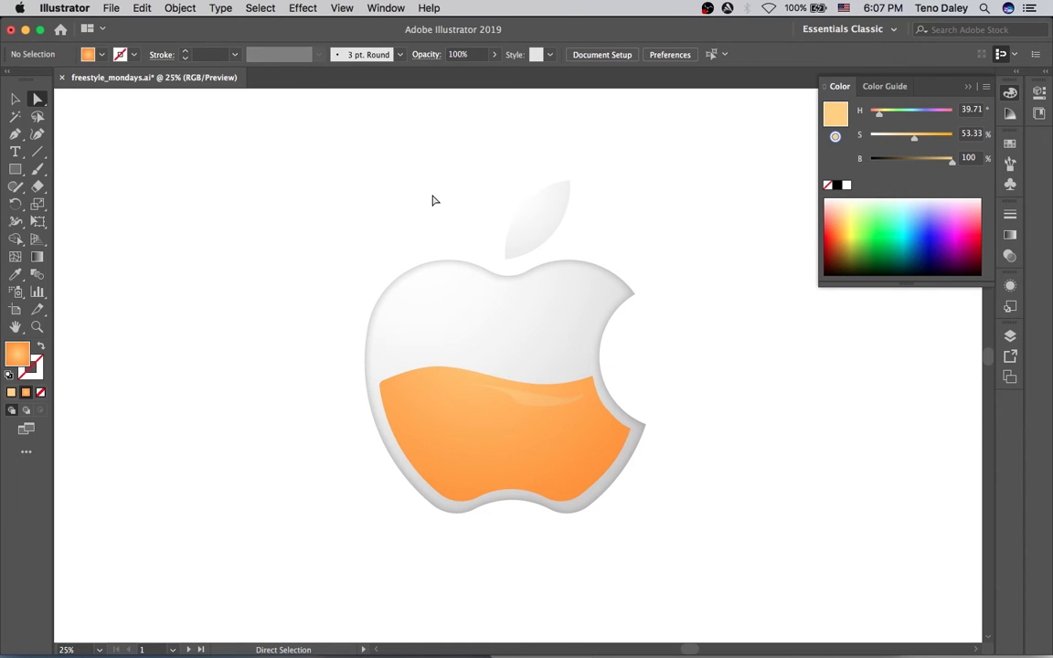
{"action": "left_click", "coordinate": [523, 416]}
{"action": "left_click_drag", "start_coordinate": [518, 414], "coordinate": [529, 411]}
{"action": "left_click", "coordinate": [688, 370]}
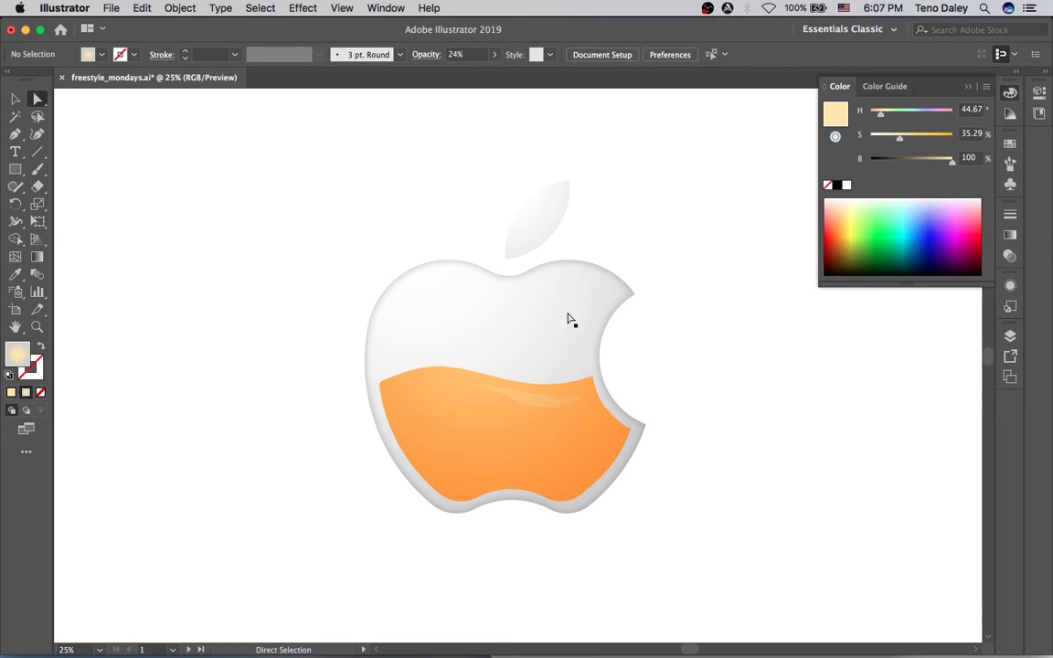
Start a Pen path near the bite with a lower anchor and a smooth curve above the liquid.
{"action": "key", "text": "p"}
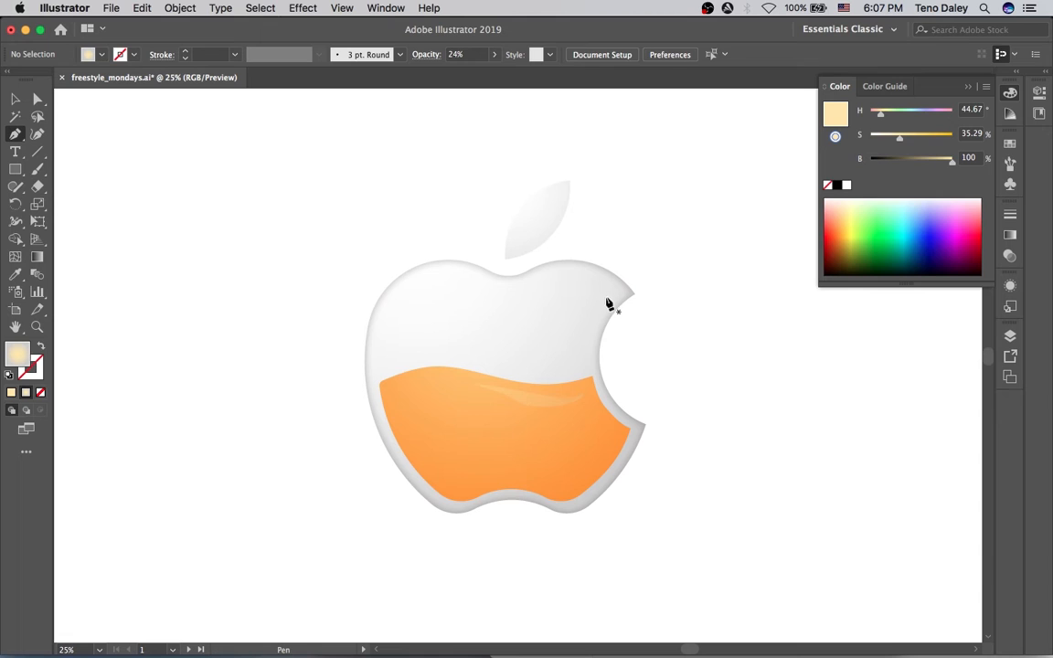
{"action": "left_click", "coordinate": [609, 294]}
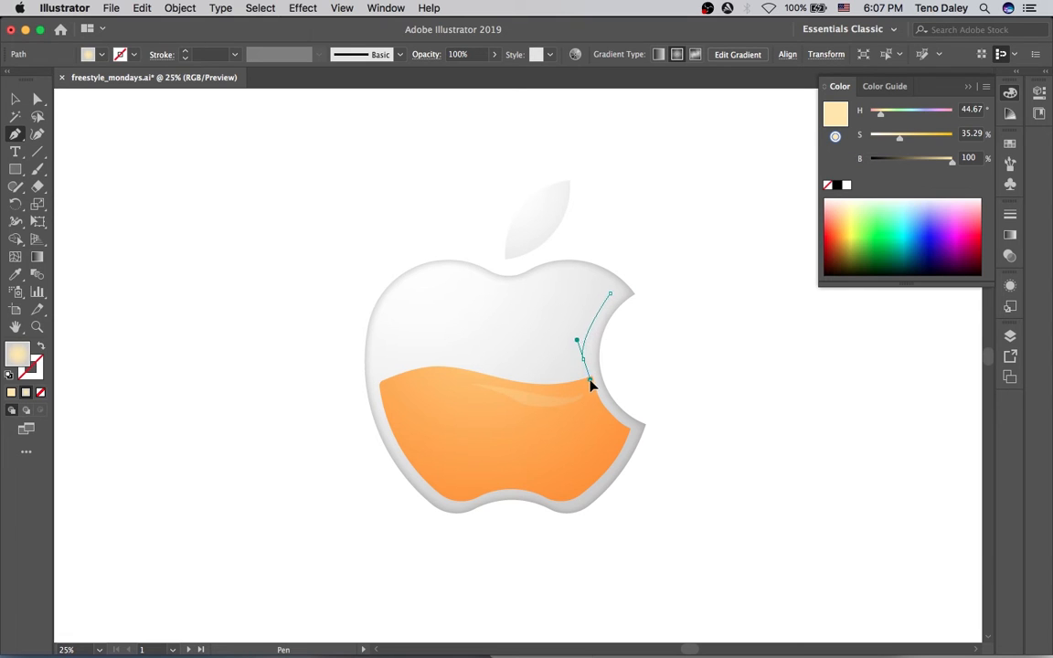
{"action": "left_click", "coordinate": [590, 380]}
{"action": "left_click", "coordinate": [610, 295]}
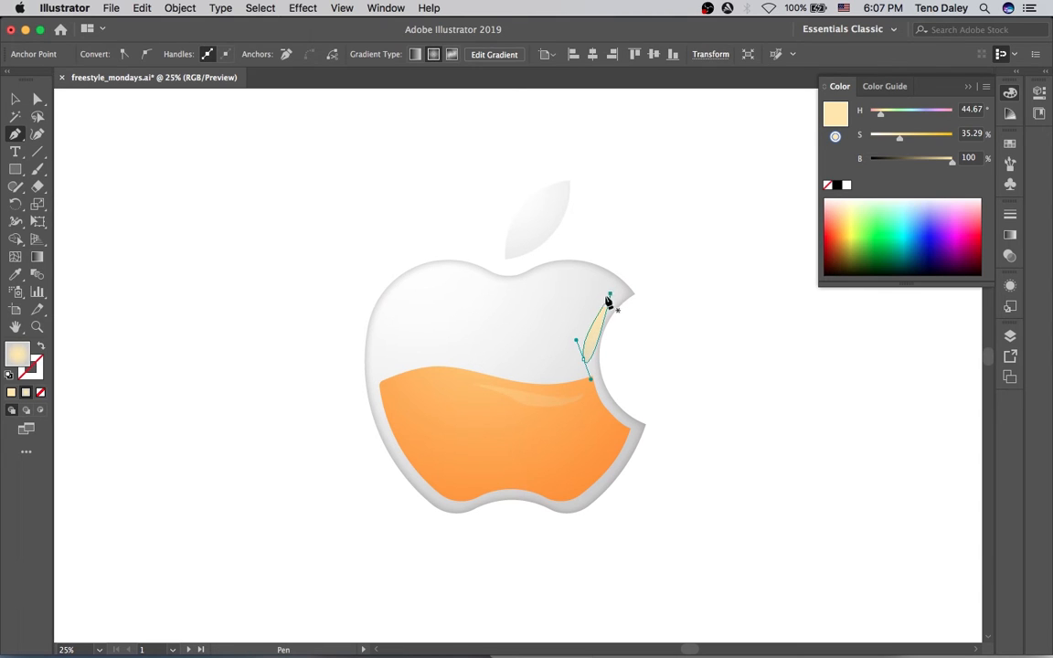
{"action": "key", "text": "super+z"}
{"action": "left_click_drag", "start_coordinate": [530, 370], "coordinate": [458, 358]}
{"action": "left_click", "coordinate": [467, 358]}
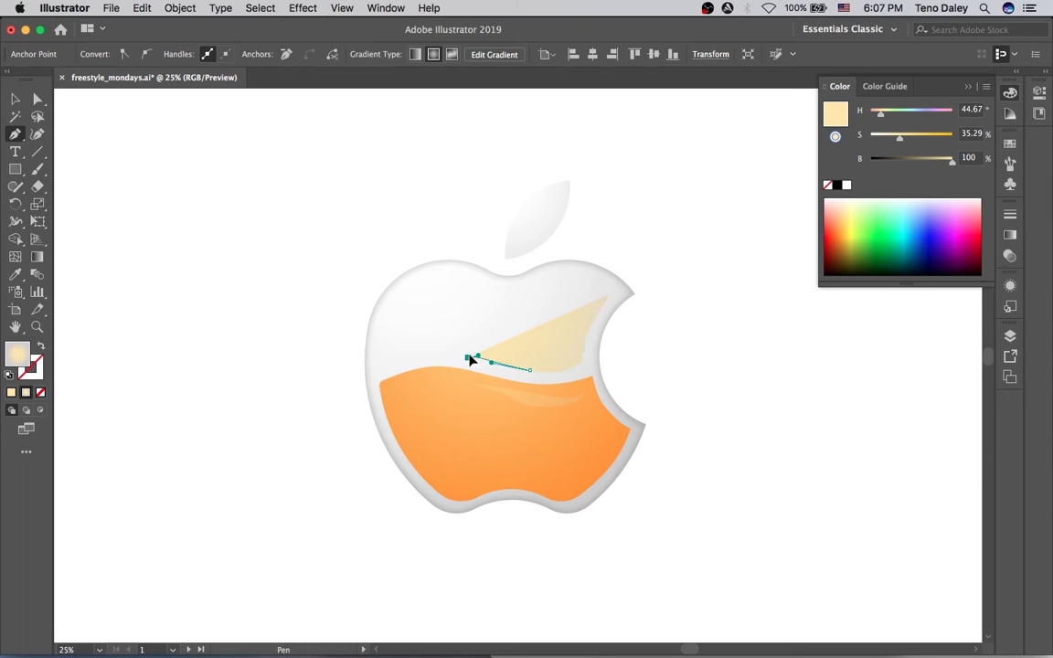
{"action": "mouse_move", "coordinate": [528, 316]}
{"action": "left_mouse_down"}
{"action": "mouse_move", "coordinate": [519, 303]}
{"action": "mouse_move", "coordinate": [532, 294]}
{"action": "mouse_move", "coordinate": [506, 296]}
{"action": "mouse_move", "coordinate": [573, 266]}
{"action": "mouse_move", "coordinate": [526, 282]}
{"action": "left_mouse_up"}
{"action": "key", "text": "super+z"}
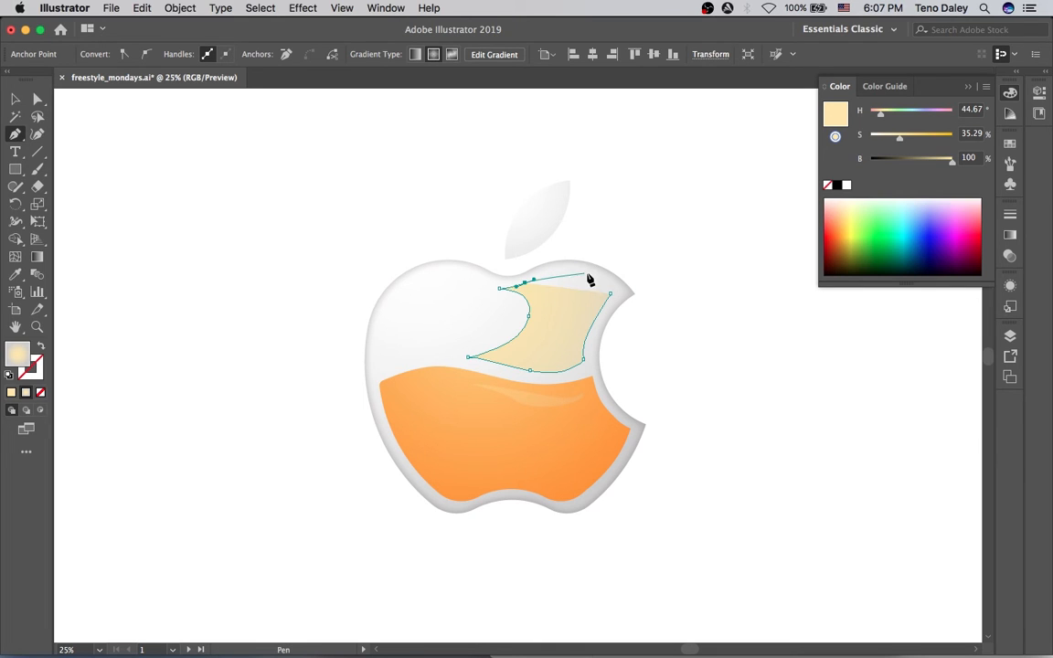
Close the shape at its right point with a curved top edge along the bite.
{"action": "left_click", "coordinate": [610, 293]}
{"action": "left_click_drag", "start_coordinate": [596, 279], "coordinate": [625, 290]}
{"action": "left_click", "coordinate": [610, 294]}
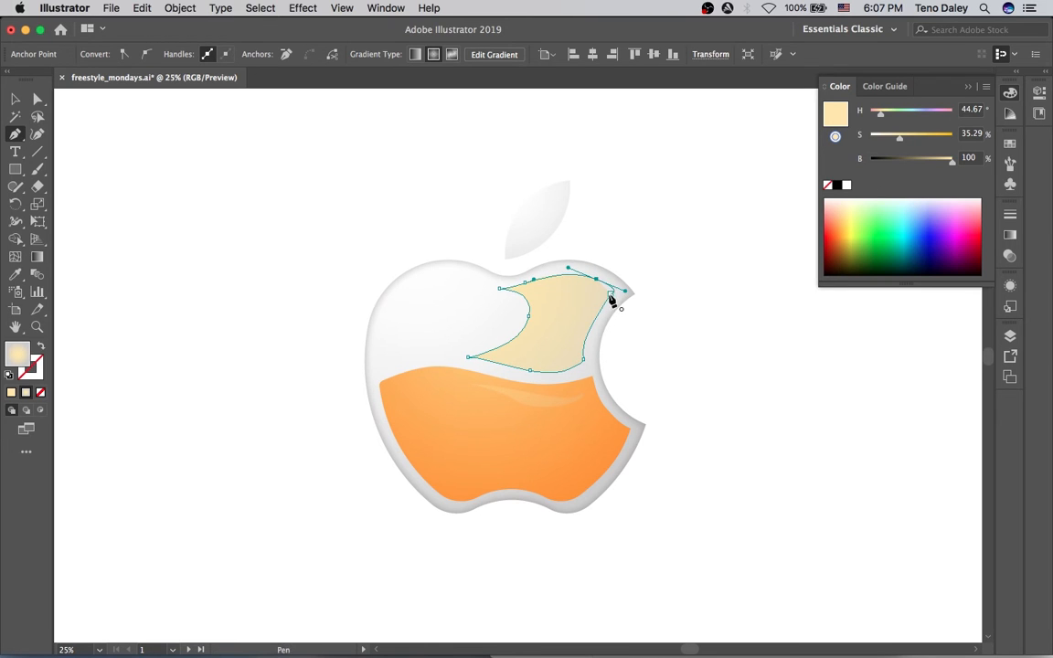
{"action": "left_click_drag", "start_coordinate": [624, 292], "coordinate": [611, 283]}
{"action": "left_click", "coordinate": [682, 304]}
{"action": "left_click", "coordinate": [573, 315]}
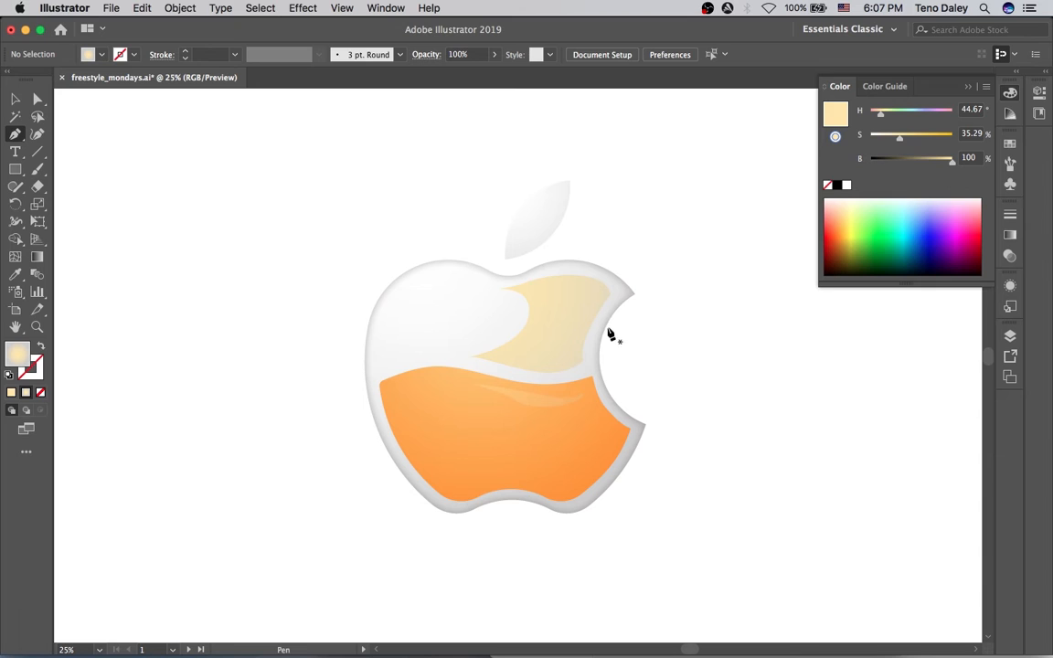
Adjust the lower-right and top-right anchors to tighten the new shape's curves.
{"action": "key", "text": "a"}
{"action": "left_click", "coordinate": [583, 360]}
{"action": "left_click_drag", "start_coordinate": [584, 361], "coordinate": [575, 345]}
{"action": "left_click_drag", "start_coordinate": [611, 294], "coordinate": [600, 308]}
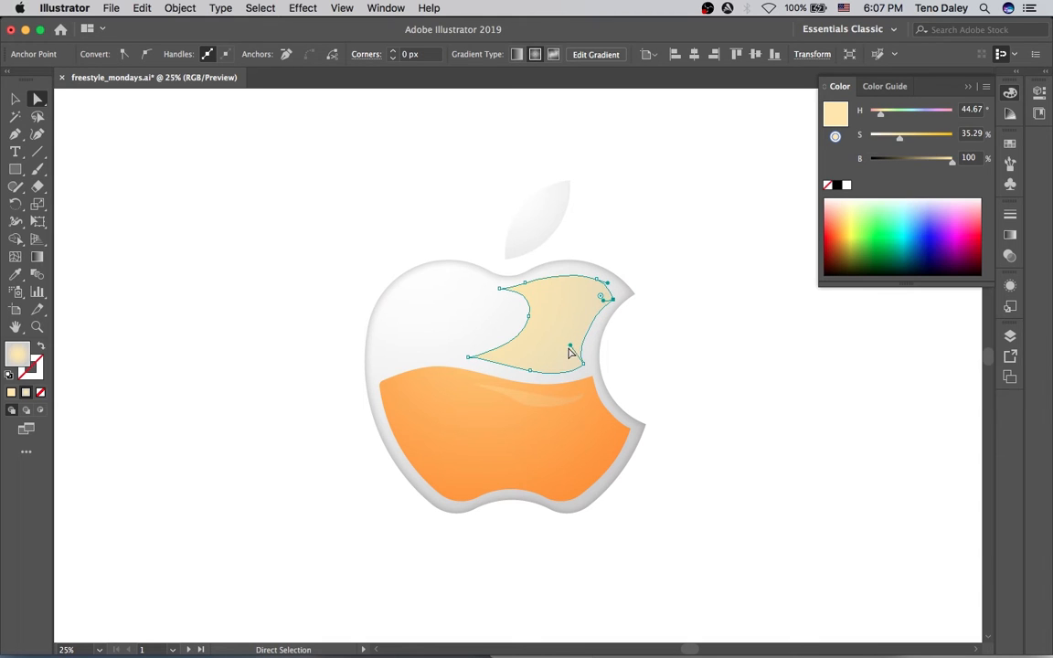
{"action": "left_click_drag", "start_coordinate": [570, 344], "coordinate": [577, 333]}
{"action": "left_click_drag", "start_coordinate": [595, 280], "coordinate": [607, 286]}
{"action": "key", "text": "super+z"}
Try grey, olive and gold HSB fills on the new shape.
{"action": "key", "text": "v"}
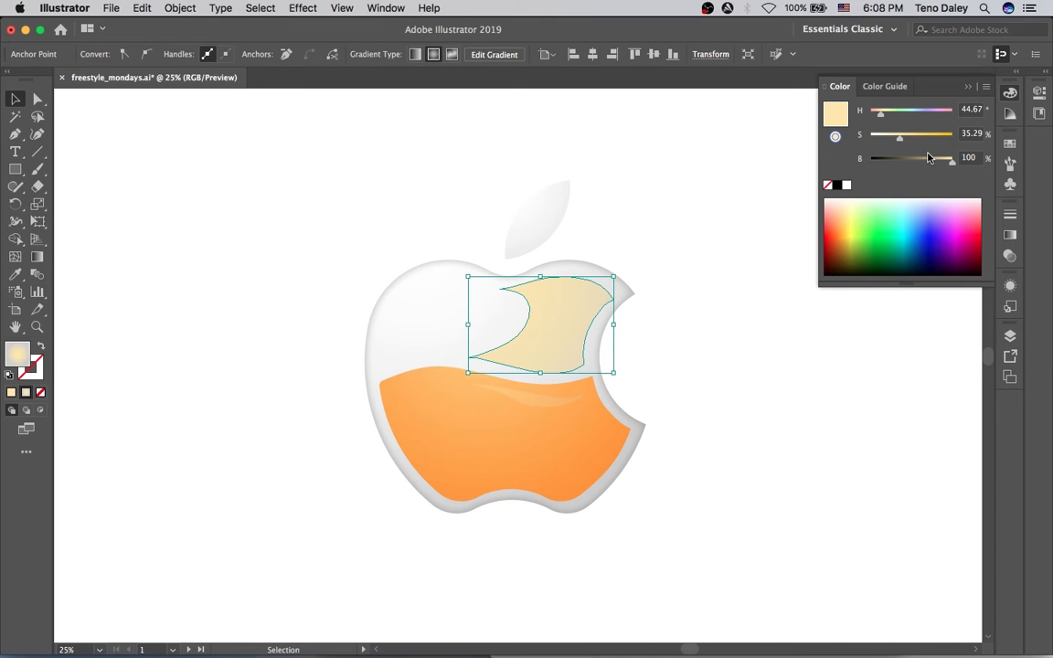
{"action": "left_click_drag", "start_coordinate": [929, 158], "coordinate": [912, 161]}
{"action": "left_click", "coordinate": [883, 137]}
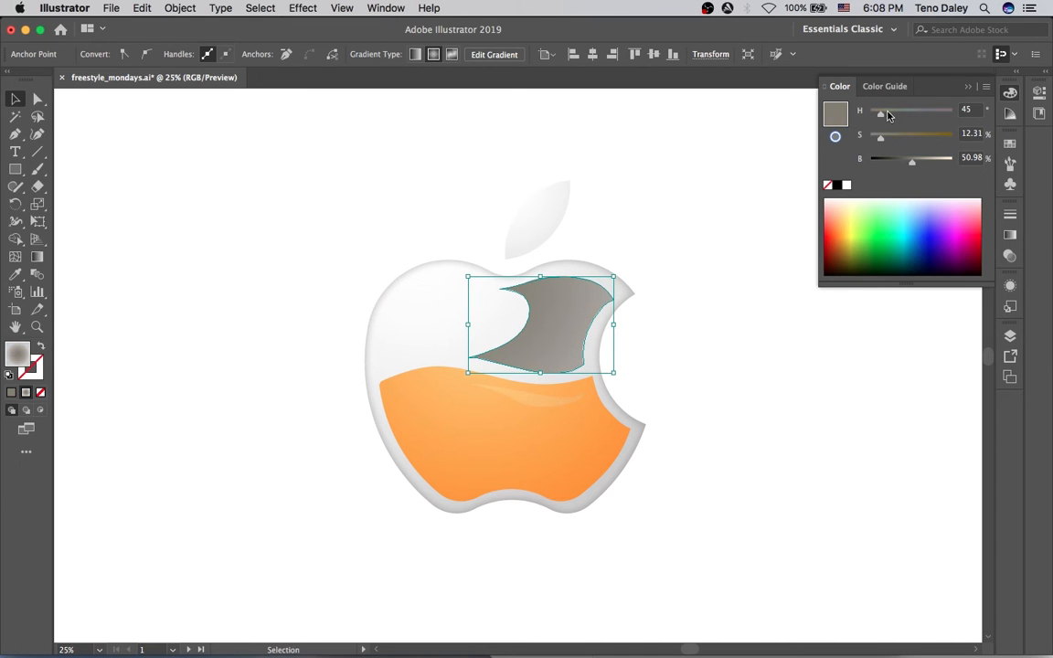
{"action": "left_click_drag", "start_coordinate": [884, 116], "coordinate": [880, 114]}
{"action": "left_click", "coordinate": [928, 137]}
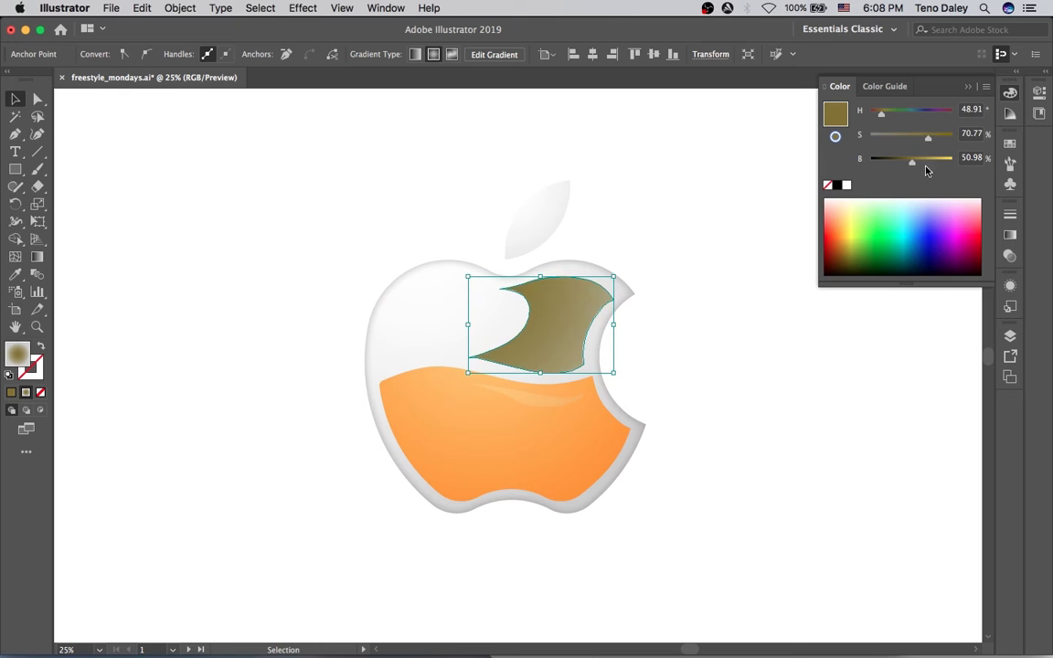
{"action": "left_click", "coordinate": [932, 163]}
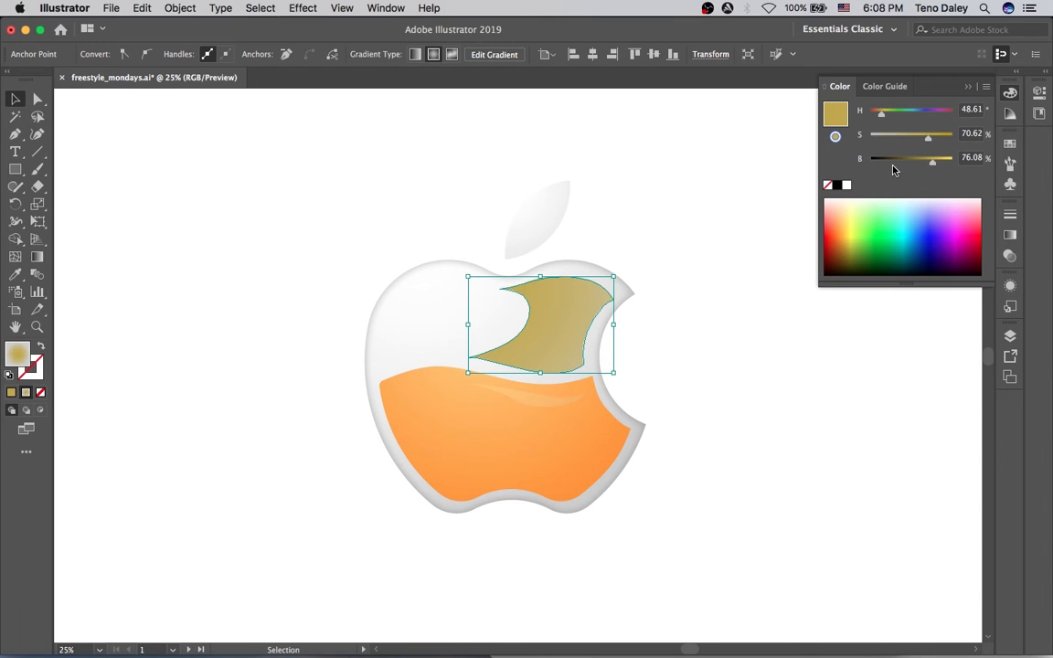
{"action": "left_click", "coordinate": [893, 161]}
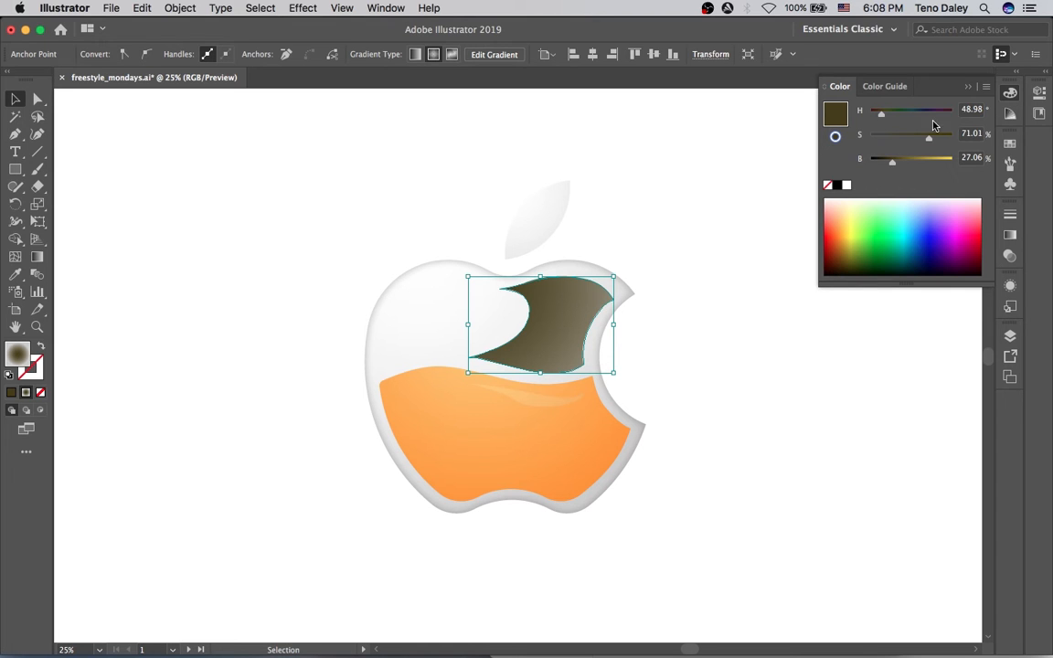
Settle the shape's fill on a desaturated dark grey using the HSB sliders.
{"action": "left_click", "coordinate": [986, 86]}
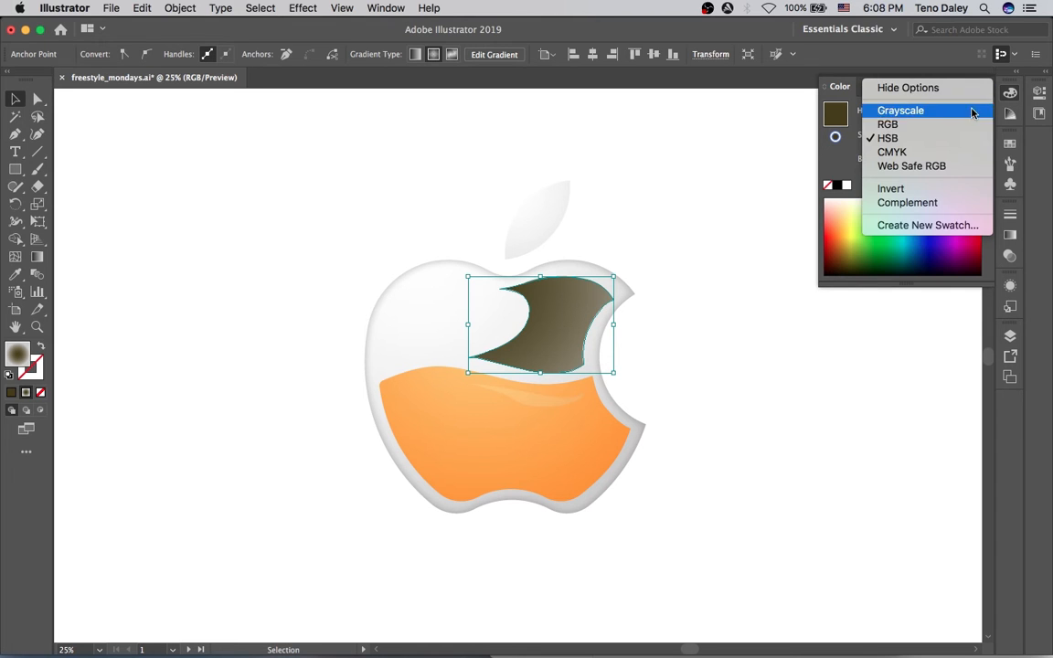
{"action": "left_click", "coordinate": [858, 122]}
{"action": "left_click", "coordinate": [928, 163]}
{"action": "left_click_drag", "start_coordinate": [928, 163], "coordinate": [933, 160]}
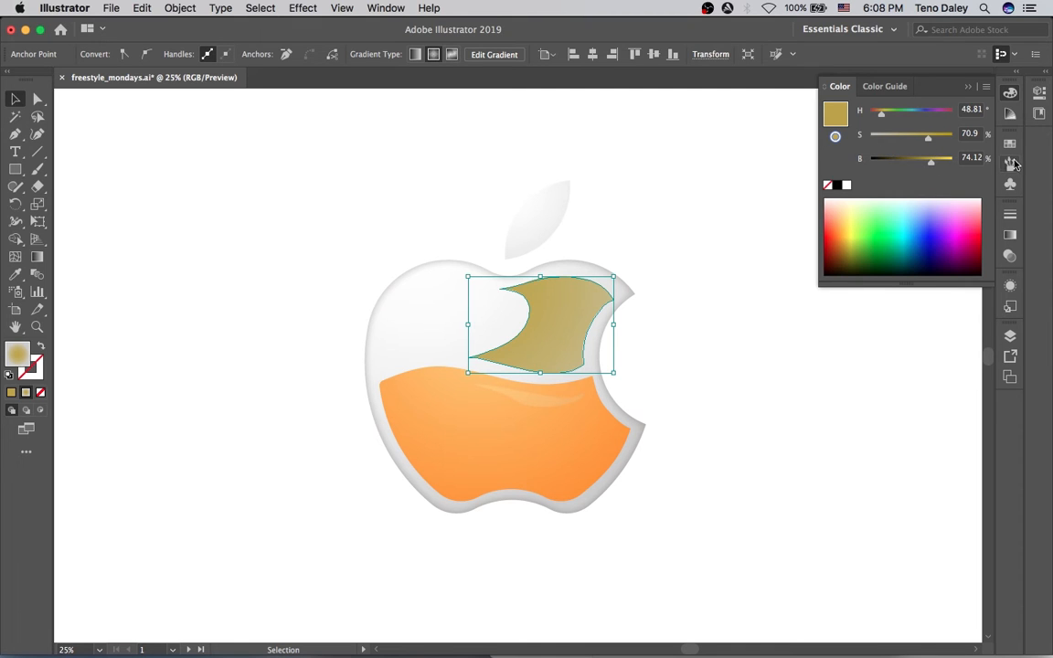
{"action": "left_click", "coordinate": [885, 85]}
{"action": "left_click", "coordinate": [1008, 95]}
{"action": "left_click_drag", "start_coordinate": [907, 136], "coordinate": [882, 137]}
{"action": "left_click_drag", "start_coordinate": [948, 165], "coordinate": [894, 157]}
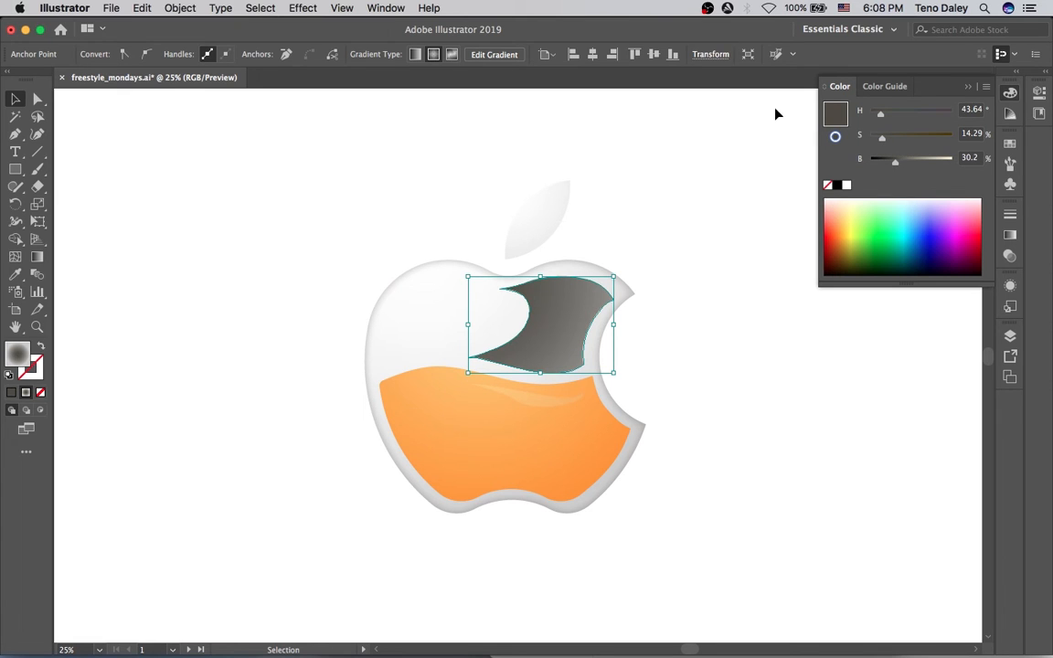
Lower the dark grey shape's opacity to 14% and preview its translucency.
{"action": "left_click", "coordinate": [751, 144]}
{"action": "left_click", "coordinate": [545, 305]}
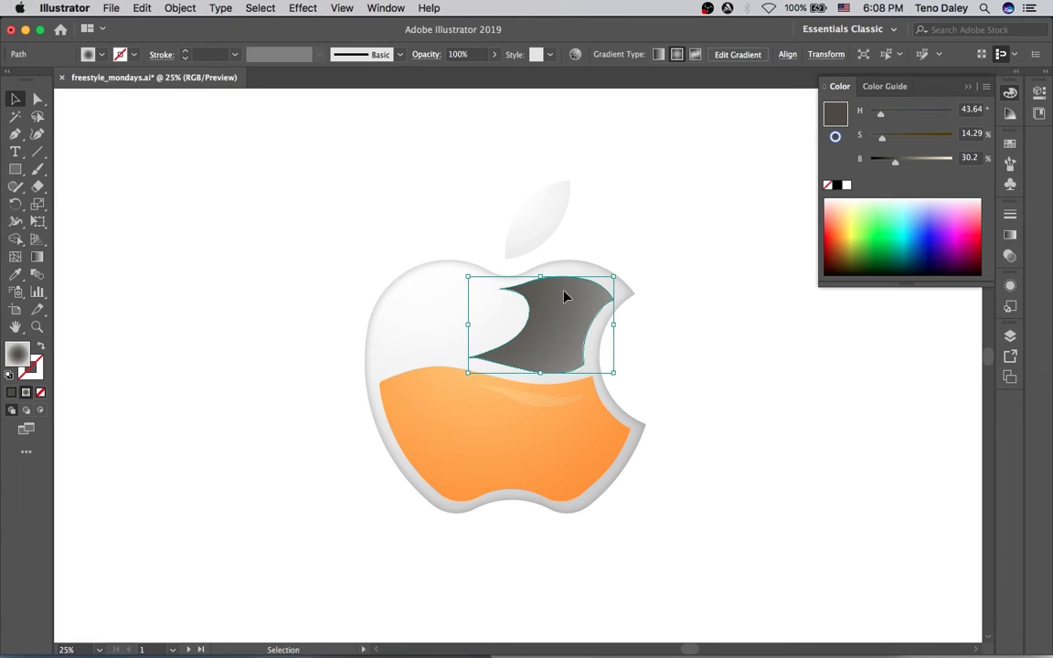
{"action": "left_click", "coordinate": [447, 53]}
{"action": "left_click", "coordinate": [444, 84]}
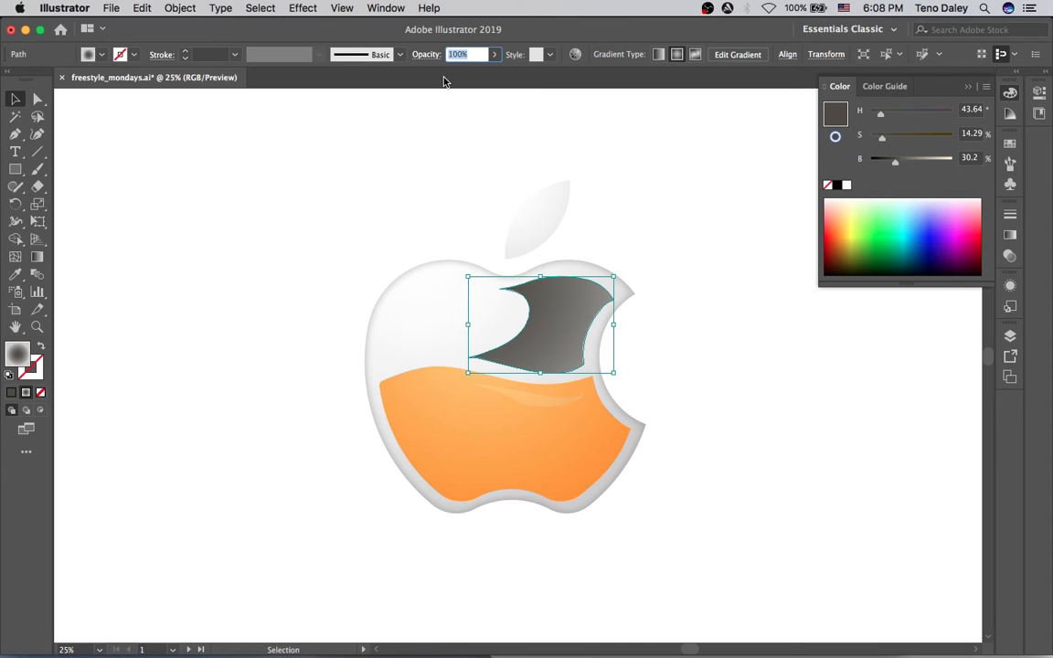
{"action": "left_click", "coordinate": [495, 55]}
{"action": "left_click_drag", "start_coordinate": [454, 72], "coordinate": [447, 75]}
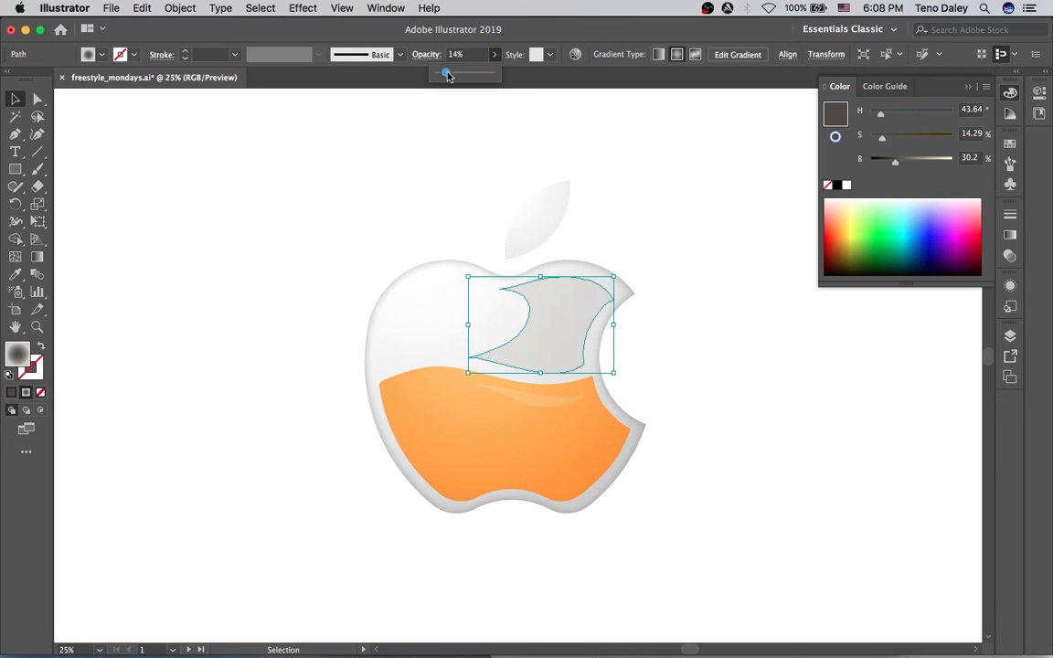
{"action": "left_click", "coordinate": [556, 173]}
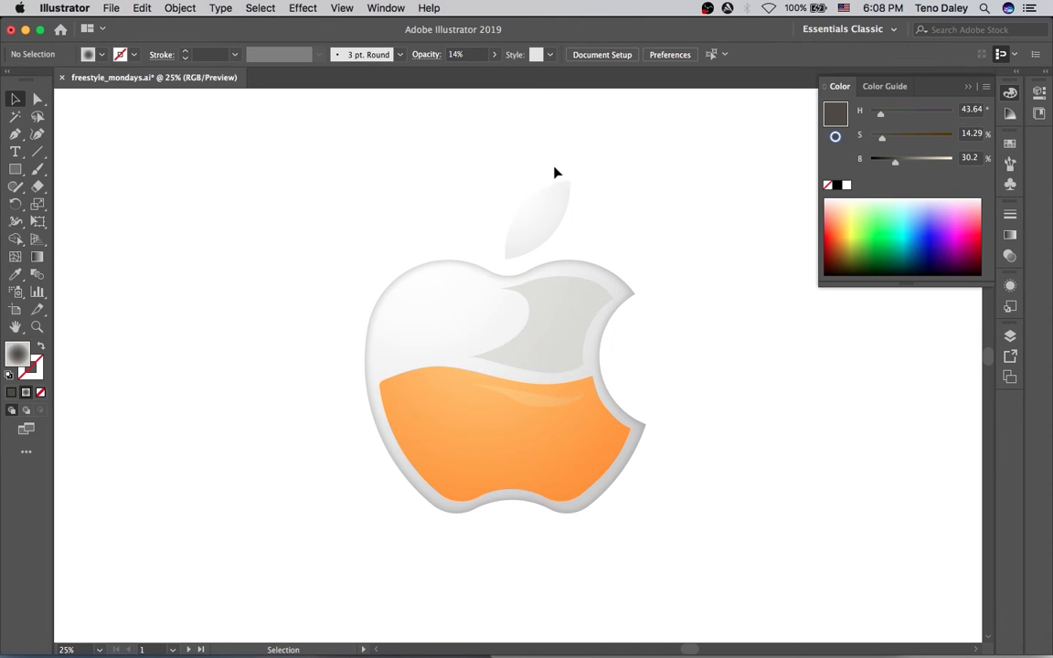
{"action": "left_click", "coordinate": [580, 299]}
Pull the grey shape's right anchor out to the apple's top edge.
{"action": "key", "text": "a"}
{"action": "left_click_drag", "start_coordinate": [613, 302], "coordinate": [594, 283]}
{"action": "left_click", "coordinate": [630, 217]}
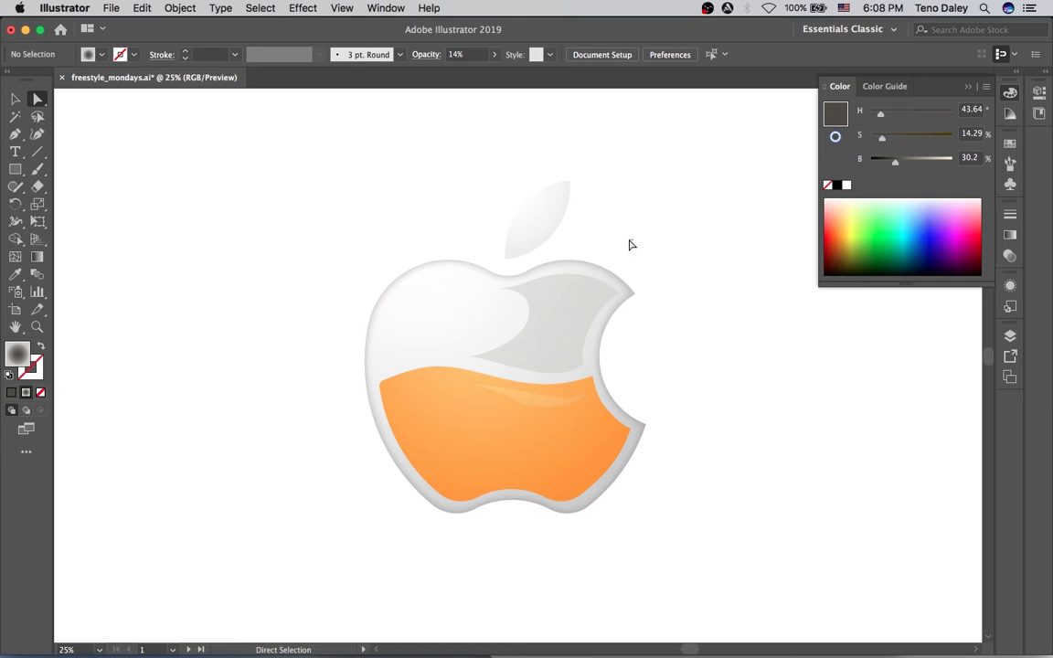
{"action": "left_click", "coordinate": [599, 310]}
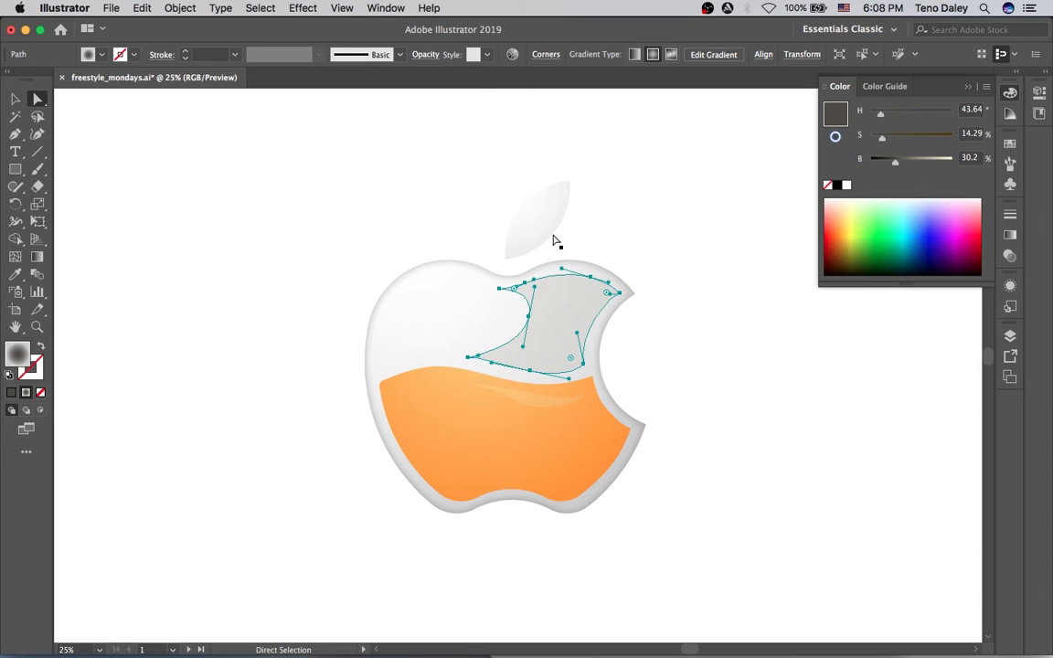
Change the shape's gradient from radial to linear and move the left stop to 50.3%.
{"action": "key", "text": "v"}
{"action": "key", "text": "g"}
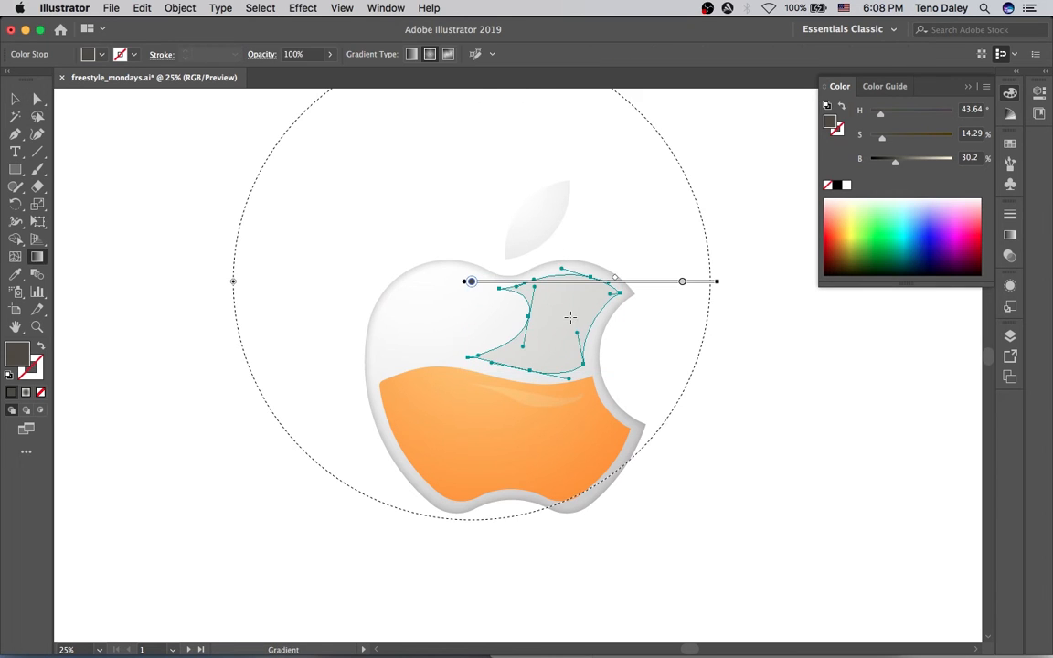
{"action": "key", "text": "v"}
{"action": "left_click", "coordinate": [653, 331]}
{"action": "left_click", "coordinate": [605, 311]}
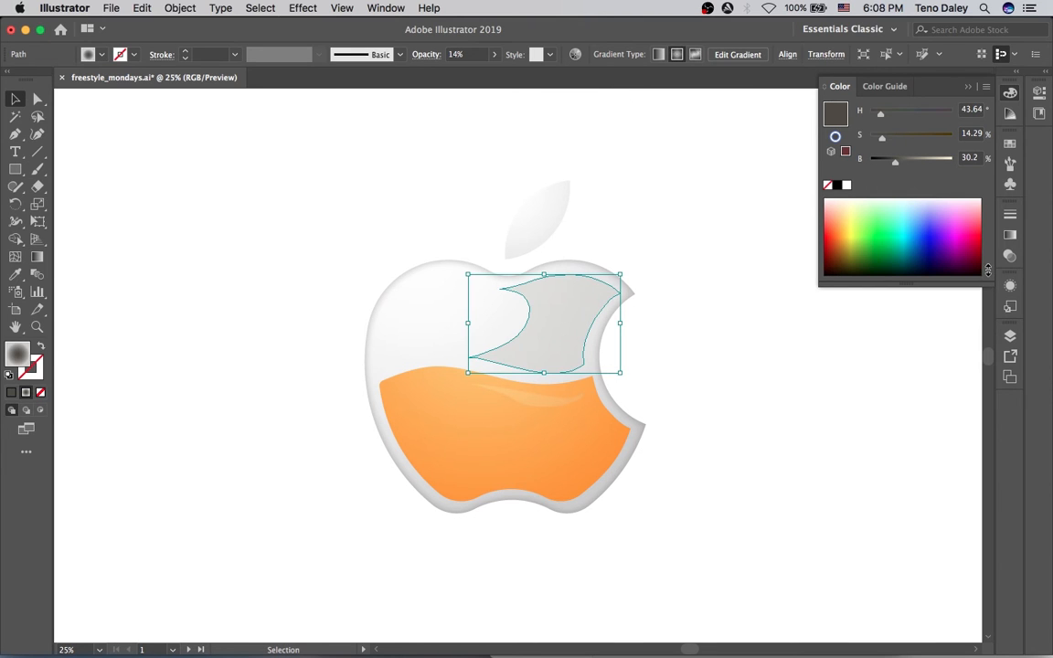
{"action": "left_click", "coordinate": [1010, 234]}
{"action": "left_click", "coordinate": [892, 232]}
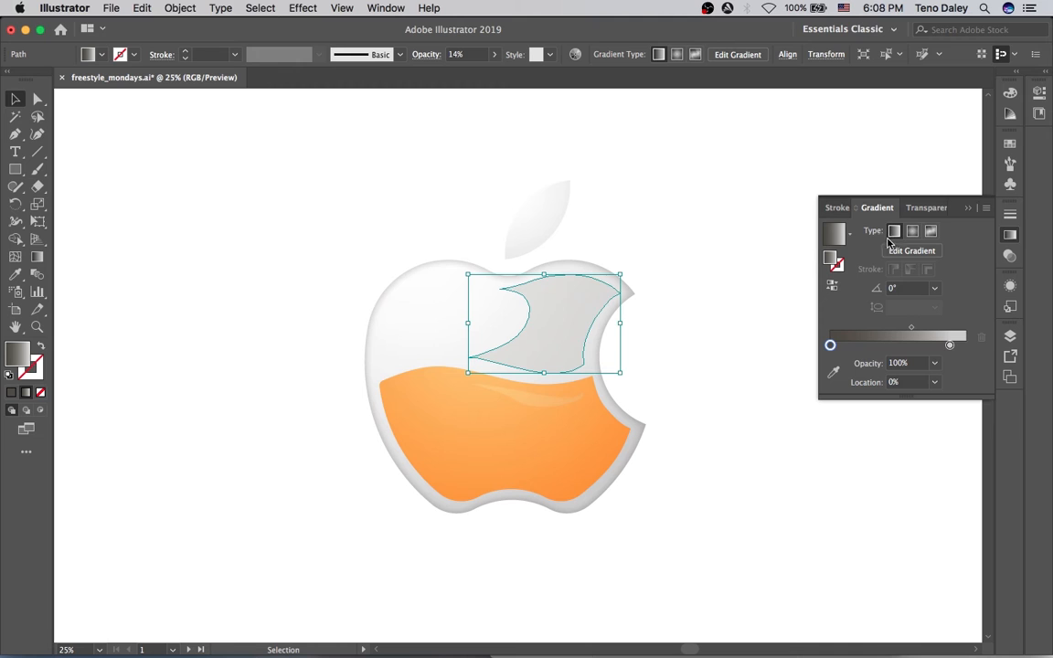
{"action": "key", "text": "g"}
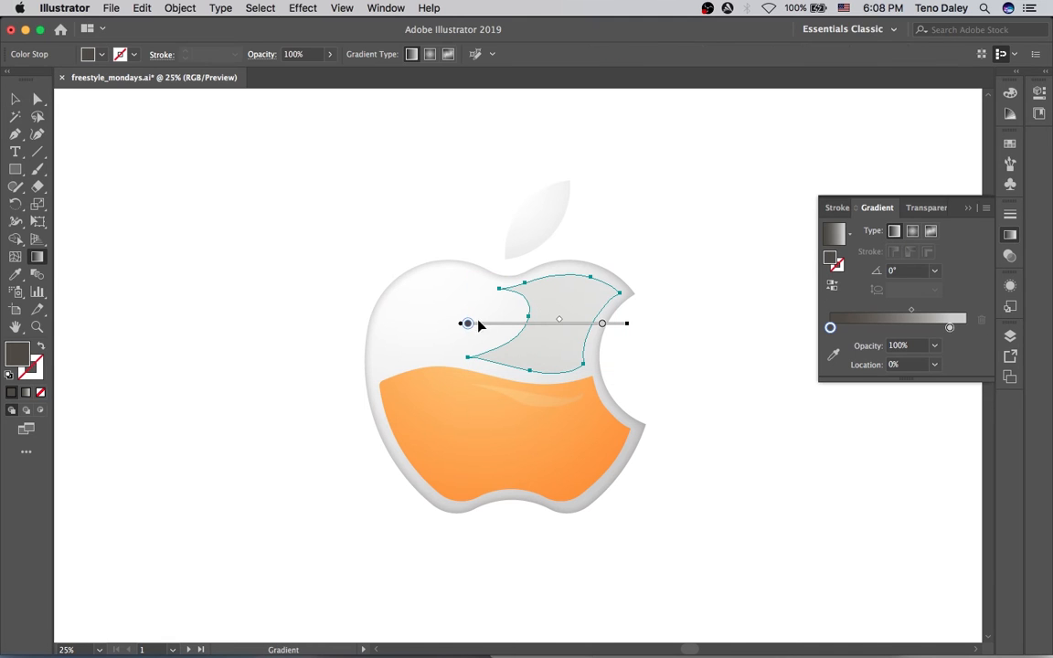
{"action": "mouse_move", "coordinate": [466, 326]}
{"action": "left_mouse_down"}
{"action": "mouse_move", "coordinate": [559, 326]}
{"action": "mouse_move", "coordinate": [545, 326]}
{"action": "left_mouse_up"}
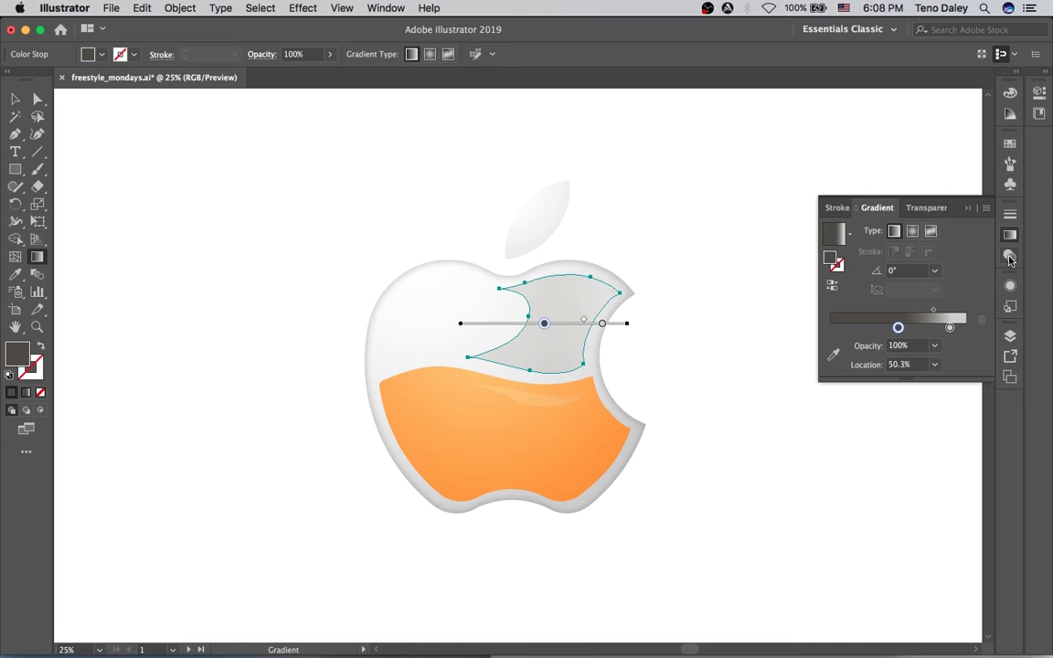
{"action": "left_click", "coordinate": [925, 207]}
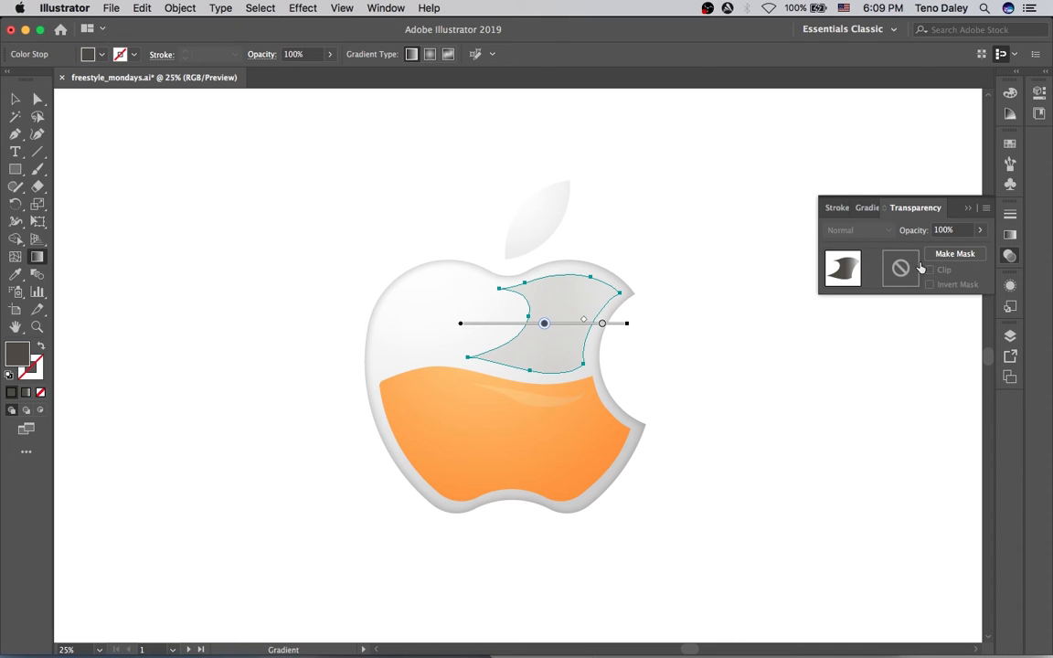
Set the grey shape's blending mode to Multiply and nudge the middle gradient stop.
{"action": "key", "text": "v"}
{"action": "left_click", "coordinate": [886, 229]}
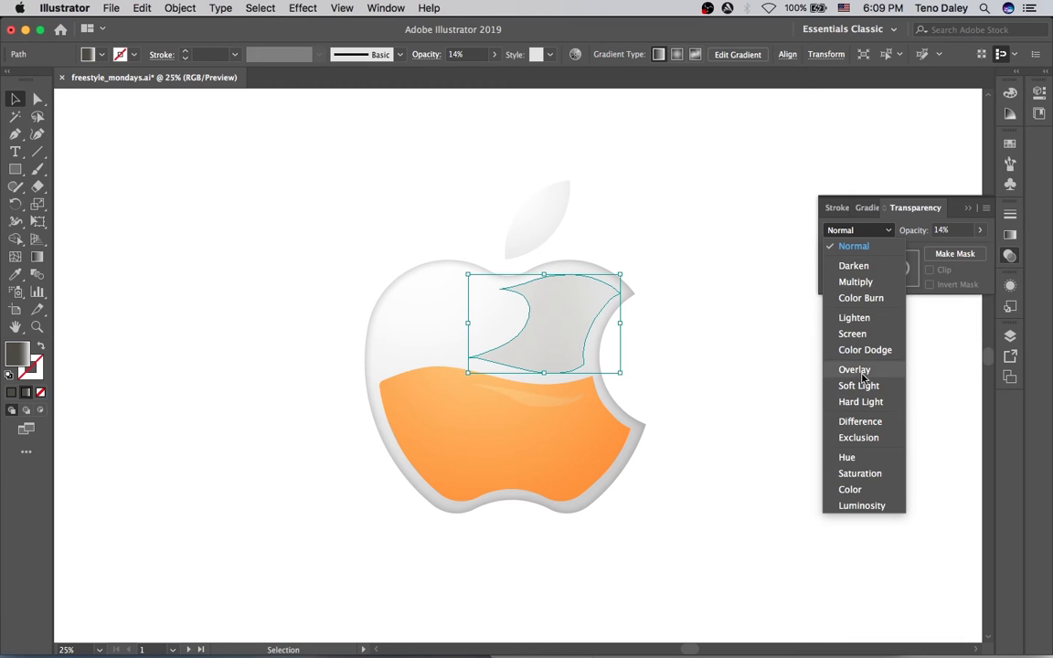
{"action": "left_click", "coordinate": [857, 281]}
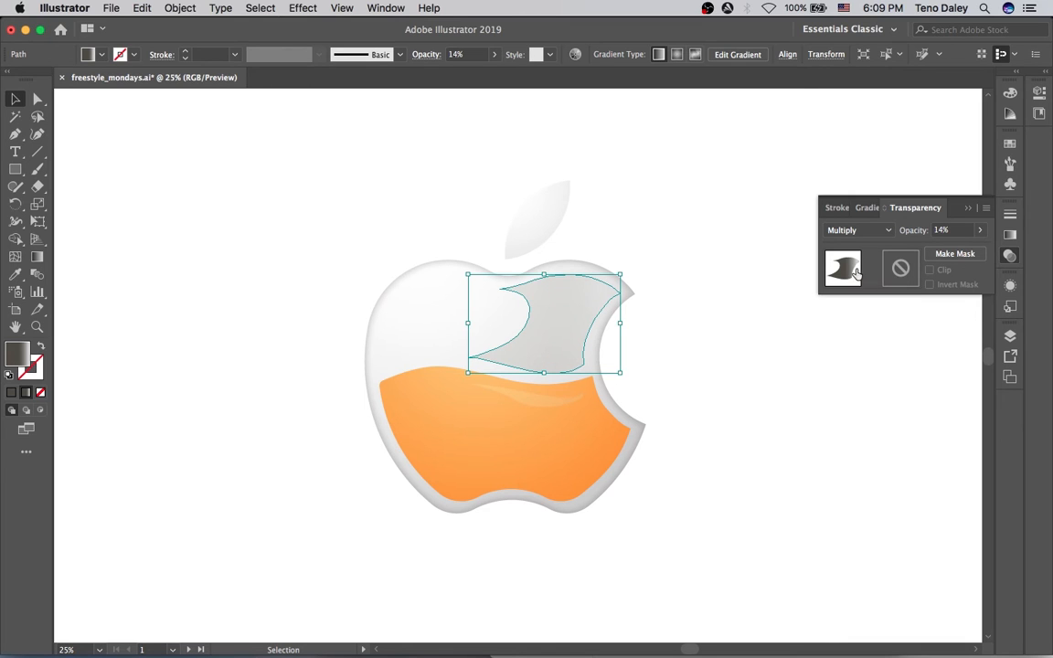
{"action": "key", "text": "g"}
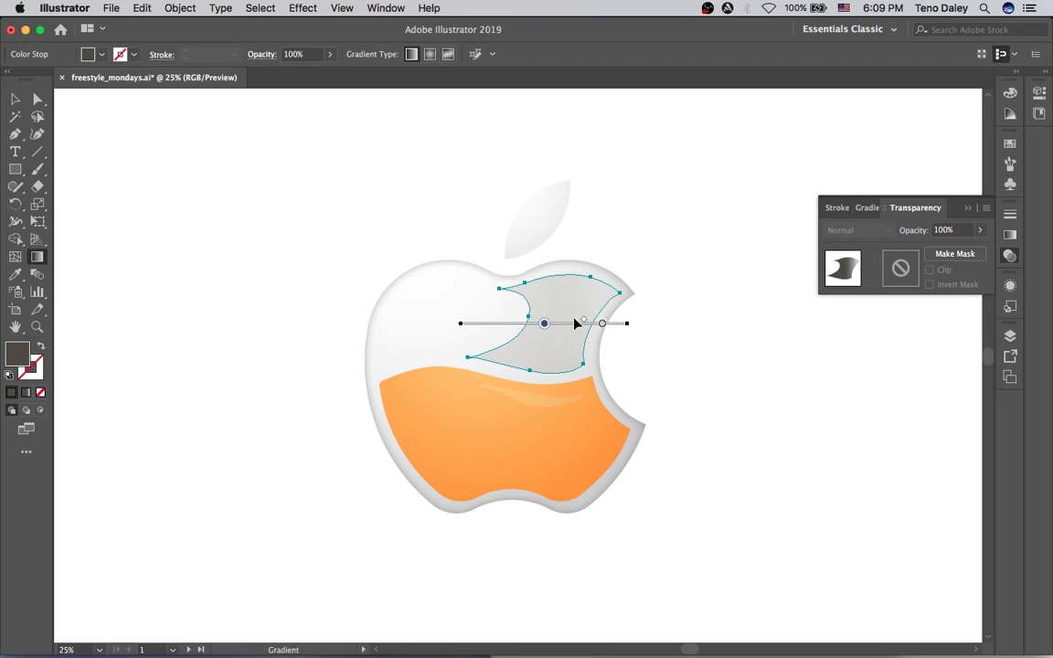
{"action": "mouse_move", "coordinate": [543, 325]}
{"action": "left_mouse_down"}
{"action": "mouse_move", "coordinate": [520, 323]}
{"action": "mouse_move", "coordinate": [569, 322]}
{"action": "mouse_move", "coordinate": [556, 323]}
{"action": "left_mouse_up"}
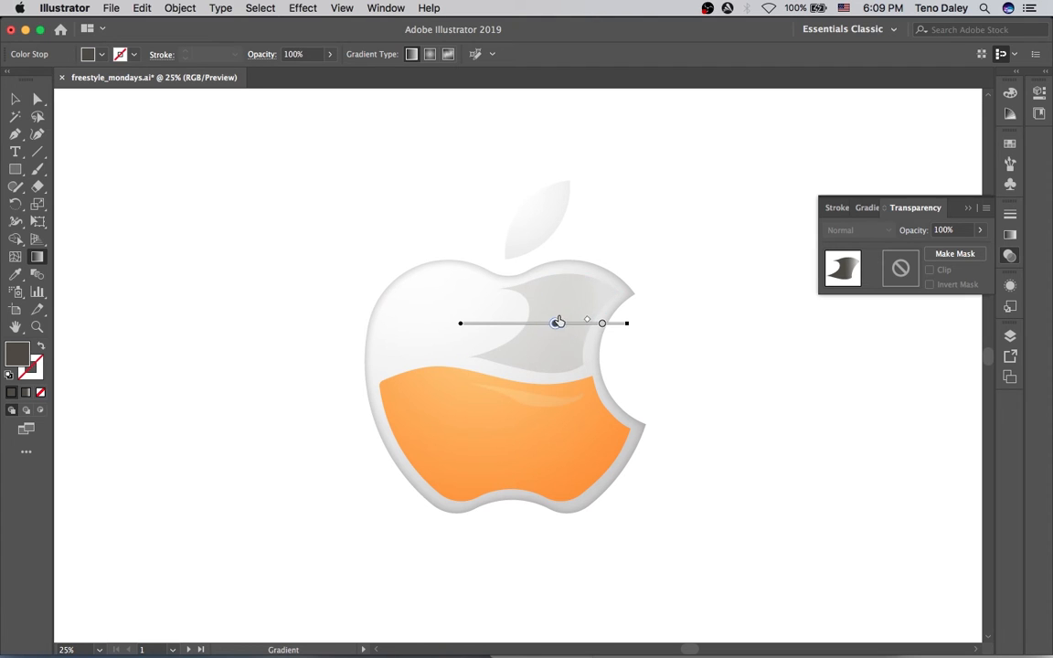
{"action": "key", "text": "v"}
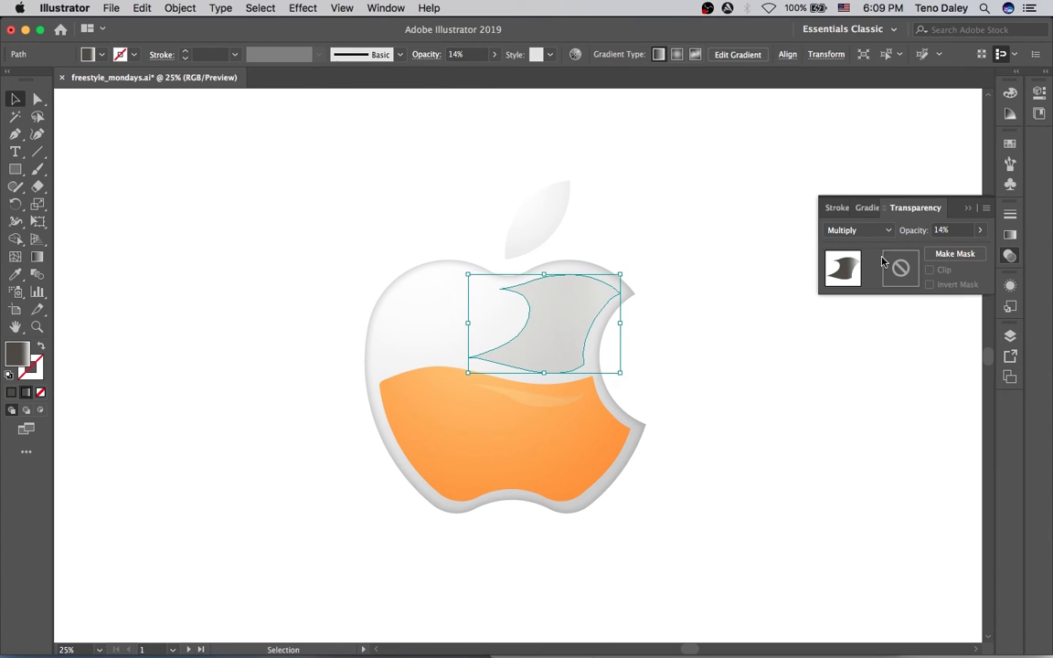
Compare Screen, Overlay and Soft Light blending modes, then return to Multiply.
{"action": "left_click", "coordinate": [859, 230]}
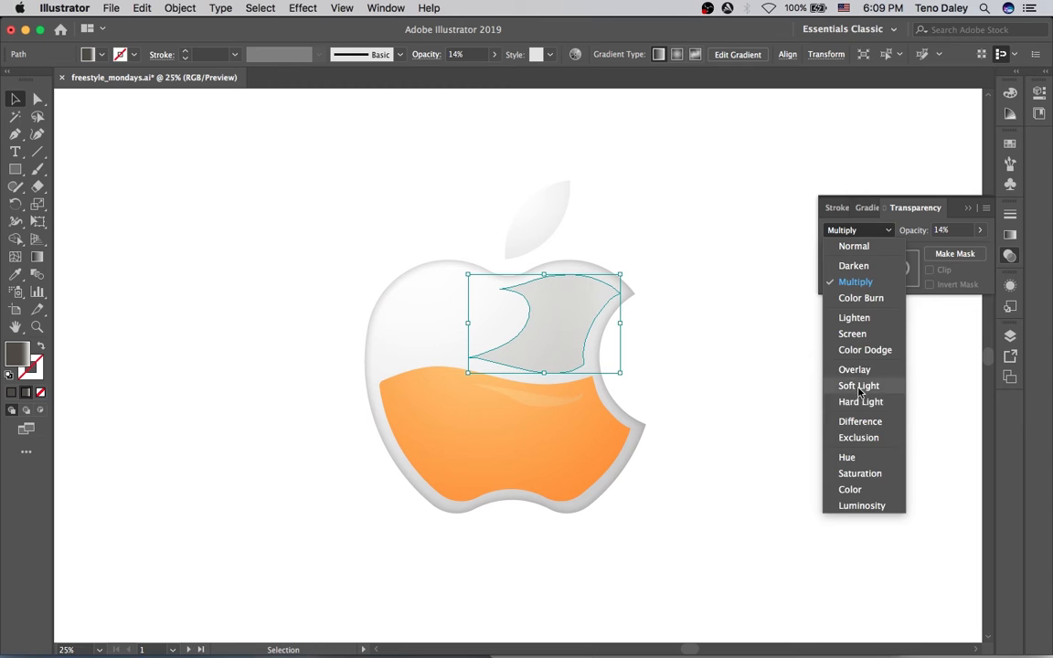
{"action": "left_click", "coordinate": [859, 332]}
{"action": "left_click", "coordinate": [866, 232]}
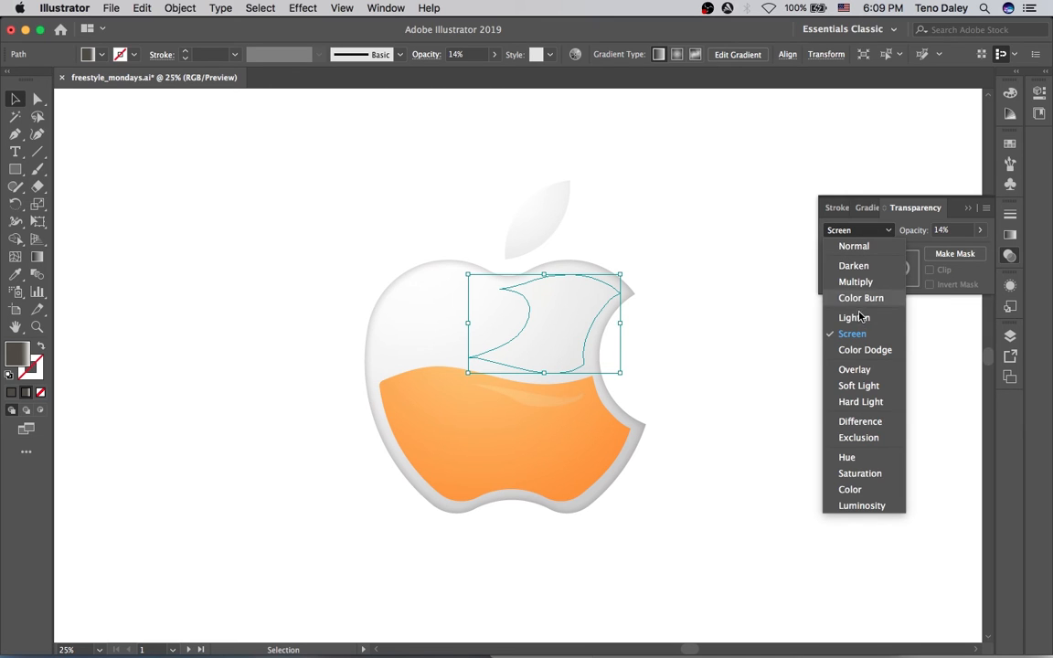
{"action": "left_click", "coordinate": [859, 371]}
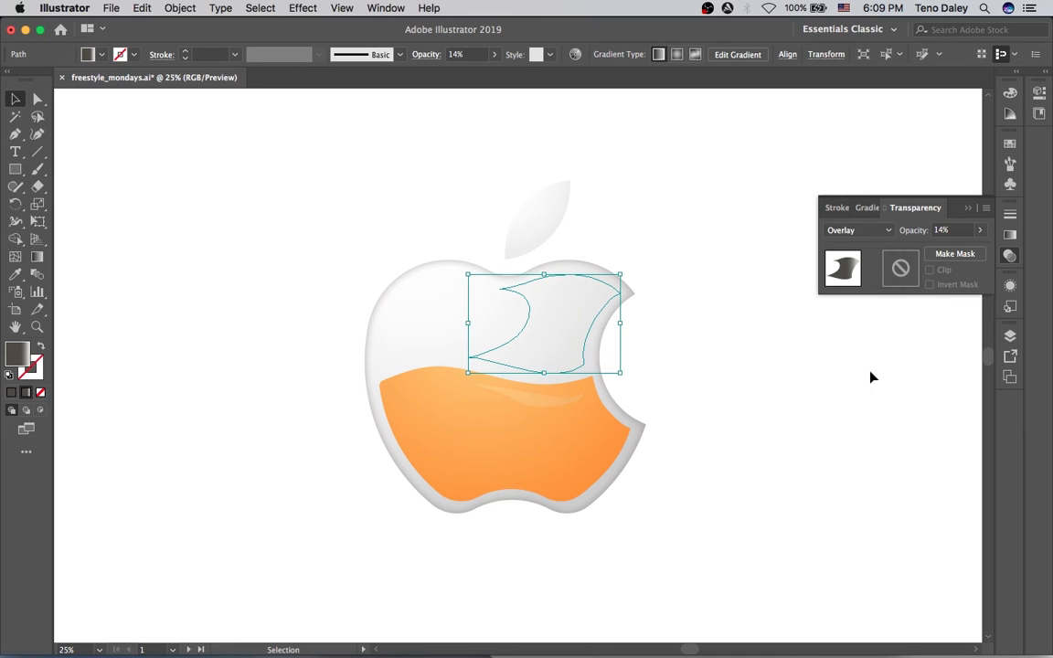
{"action": "left_click", "coordinate": [864, 232]}
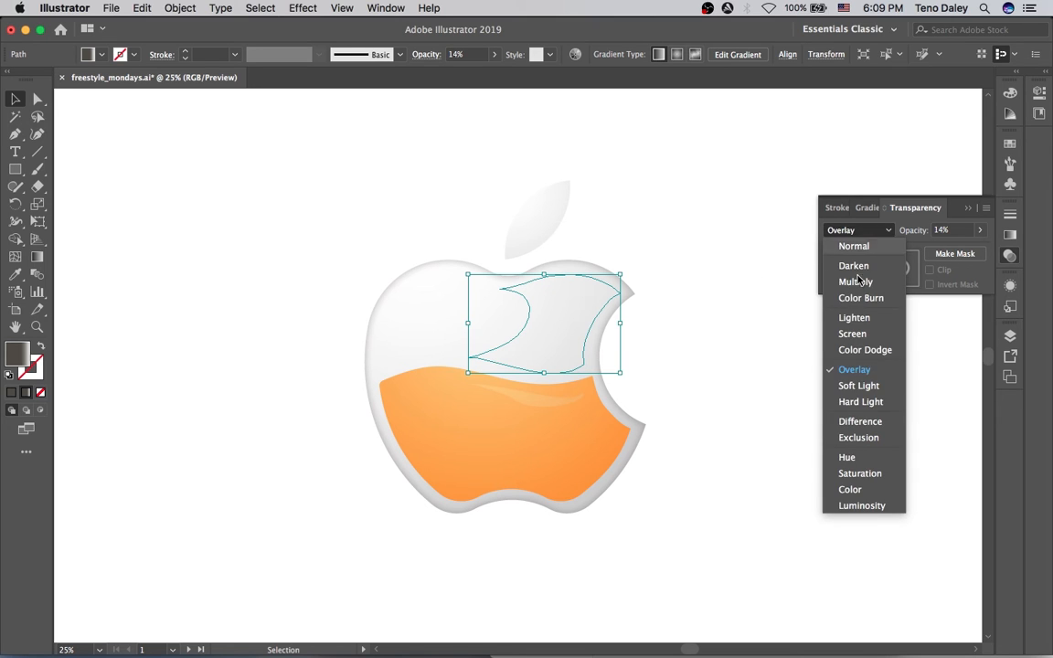
{"action": "left_click", "coordinate": [855, 384]}
{"action": "left_click", "coordinate": [859, 230]}
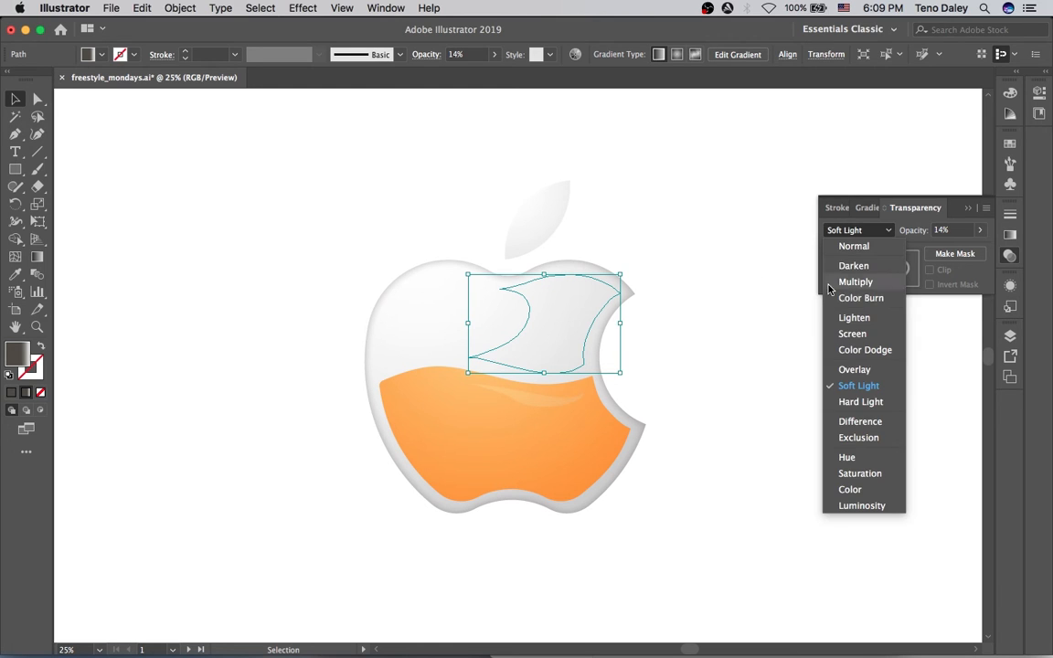
{"action": "left_click", "coordinate": [851, 281]}
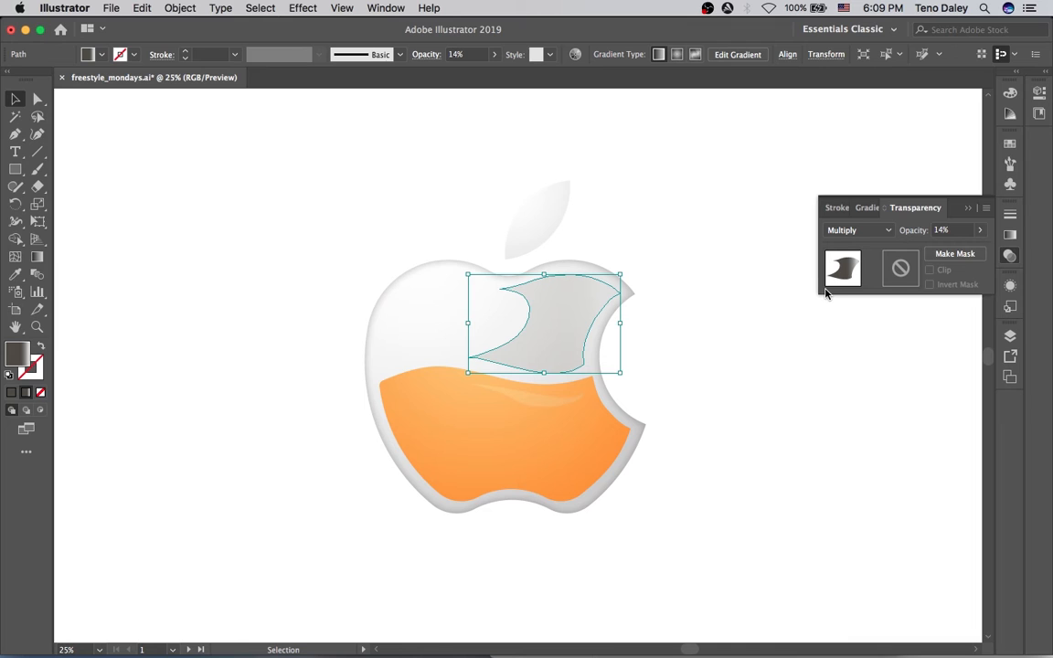
Make the right gradient stop pure white with Brightness 100.
{"action": "key", "text": "g"}
{"action": "mouse_move", "coordinate": [555, 325]}
{"action": "left_mouse_down"}
{"action": "mouse_move", "coordinate": [532, 324]}
{"action": "mouse_move", "coordinate": [569, 323]}
{"action": "left_mouse_up"}
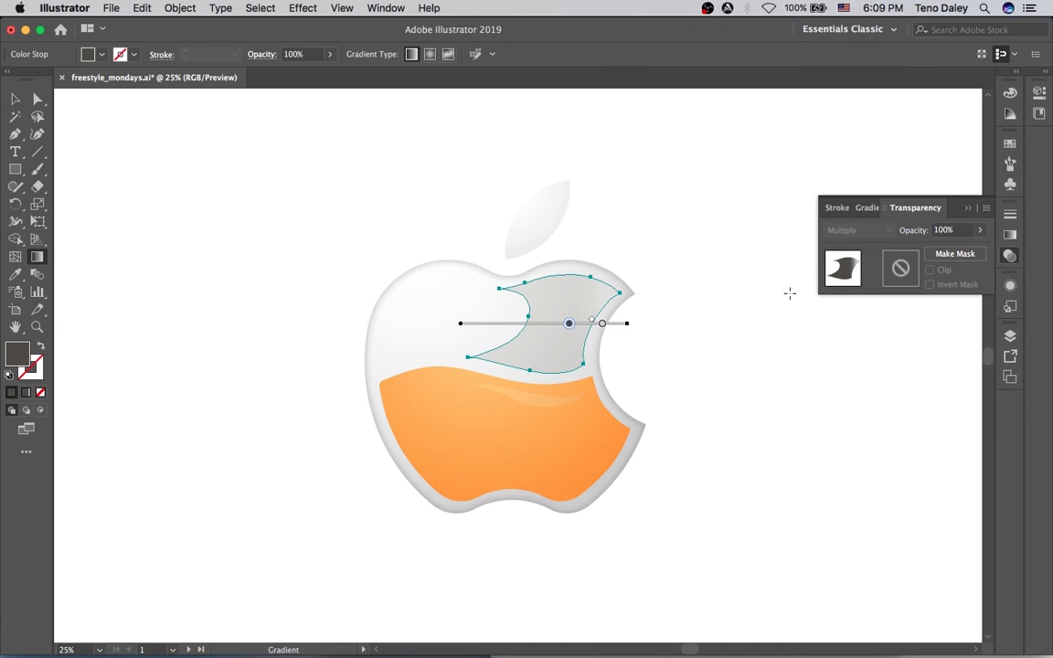
{"action": "double_click", "coordinate": [602, 324]}
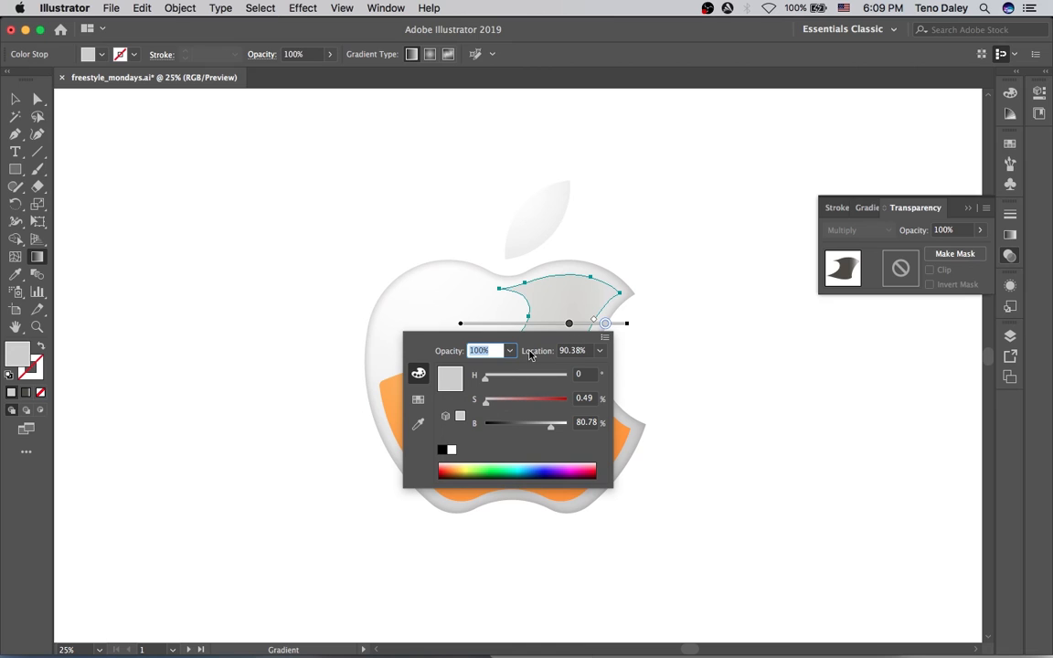
{"action": "left_click_drag", "start_coordinate": [552, 427], "coordinate": [575, 425]}
{"action": "left_click", "coordinate": [618, 334]}
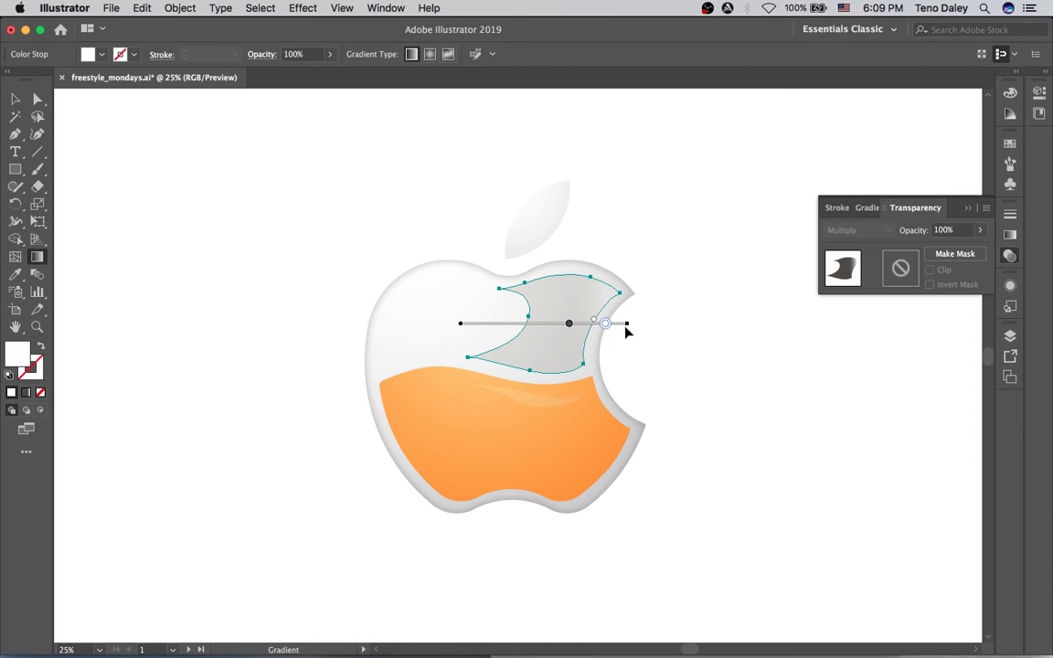
Reverse the gradient and place the white stop at 43.97%, fading to grey toward the bite.
{"action": "left_click", "coordinate": [1009, 234]}
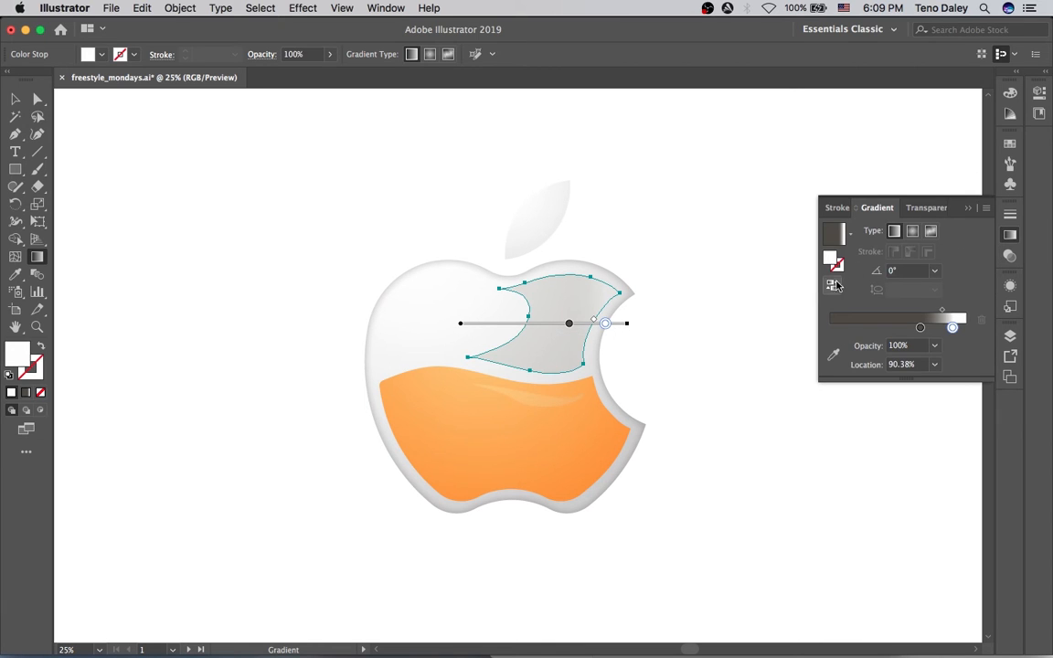
{"action": "left_click", "coordinate": [833, 285]}
{"action": "left_click_drag", "start_coordinate": [518, 325], "coordinate": [601, 324]}
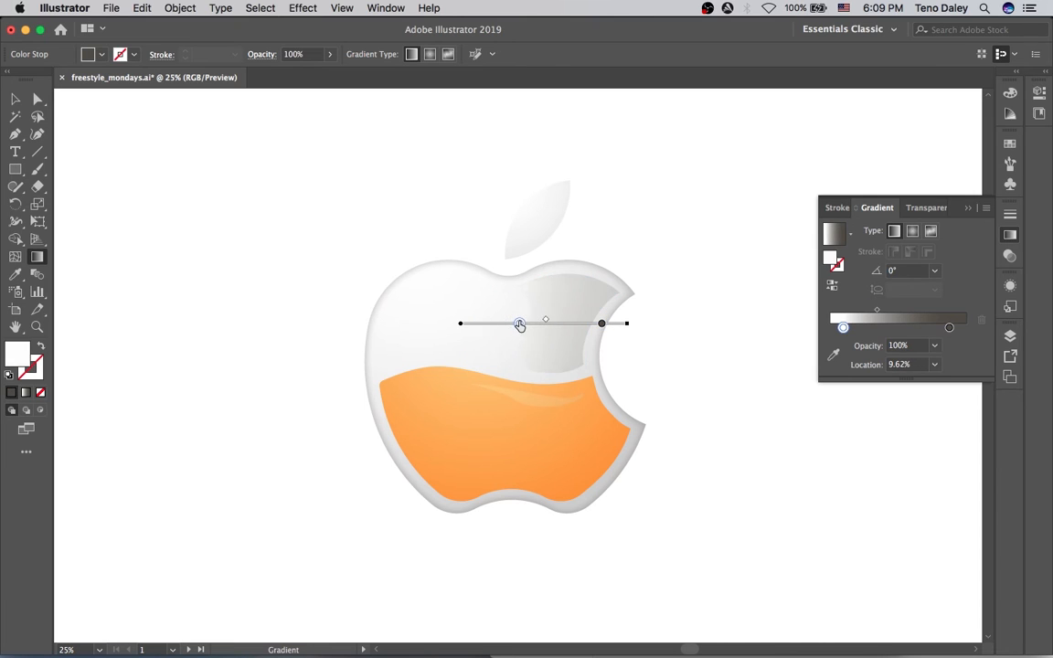
{"action": "left_click_drag", "start_coordinate": [518, 325], "coordinate": [538, 324]}
{"action": "key", "text": "v"}
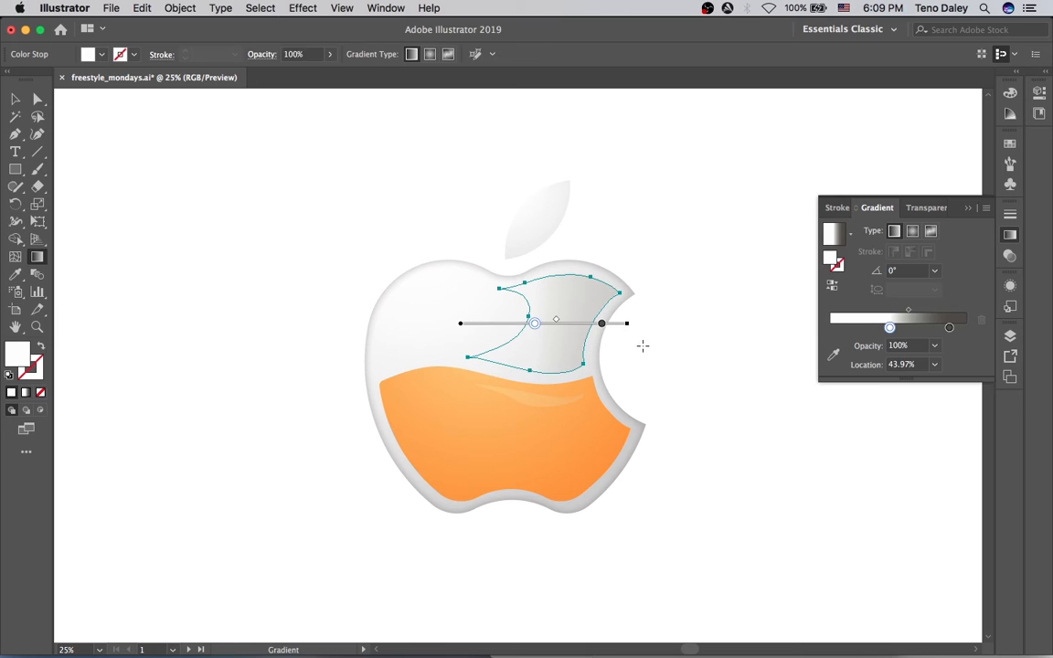
{"action": "left_click", "coordinate": [741, 332]}
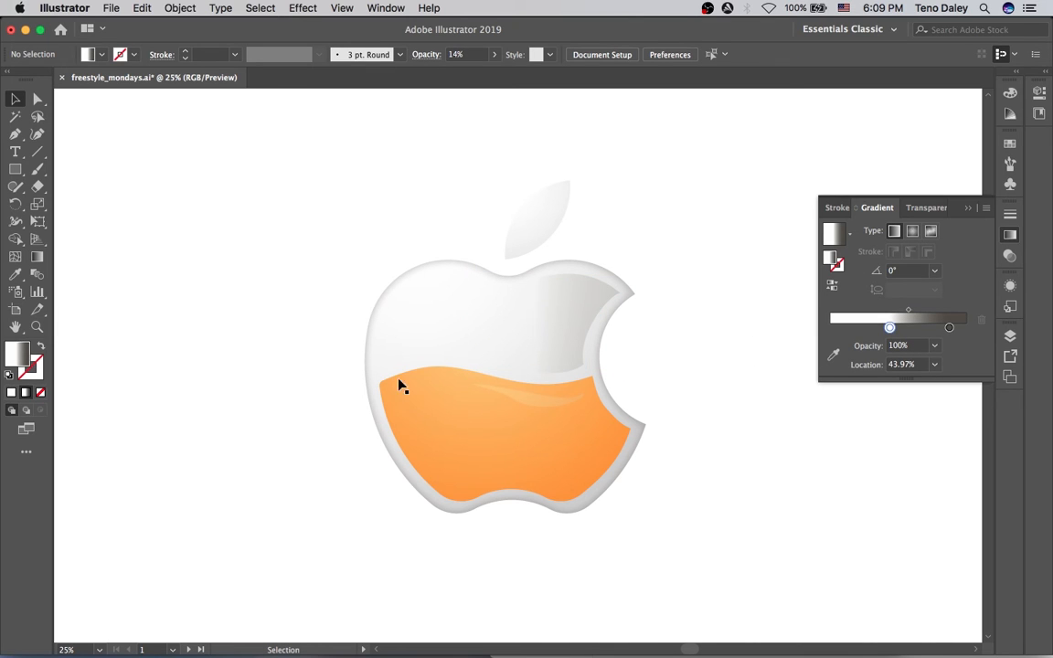
Draw a small bubble circle on the liquid's left and apply the White, Black gradient preset.
{"action": "key", "text": "l"}
{"action": "left_click_drag", "start_coordinate": [433, 401], "coordinate": [457, 426]}
{"action": "left_click", "coordinate": [911, 231]}
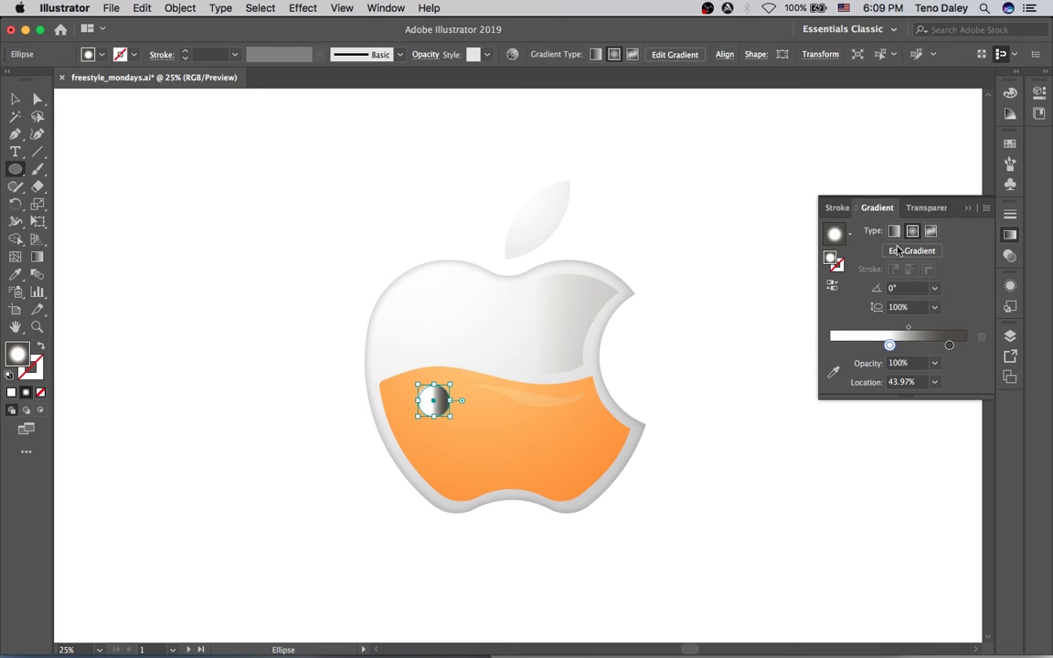
{"action": "key", "text": "g"}
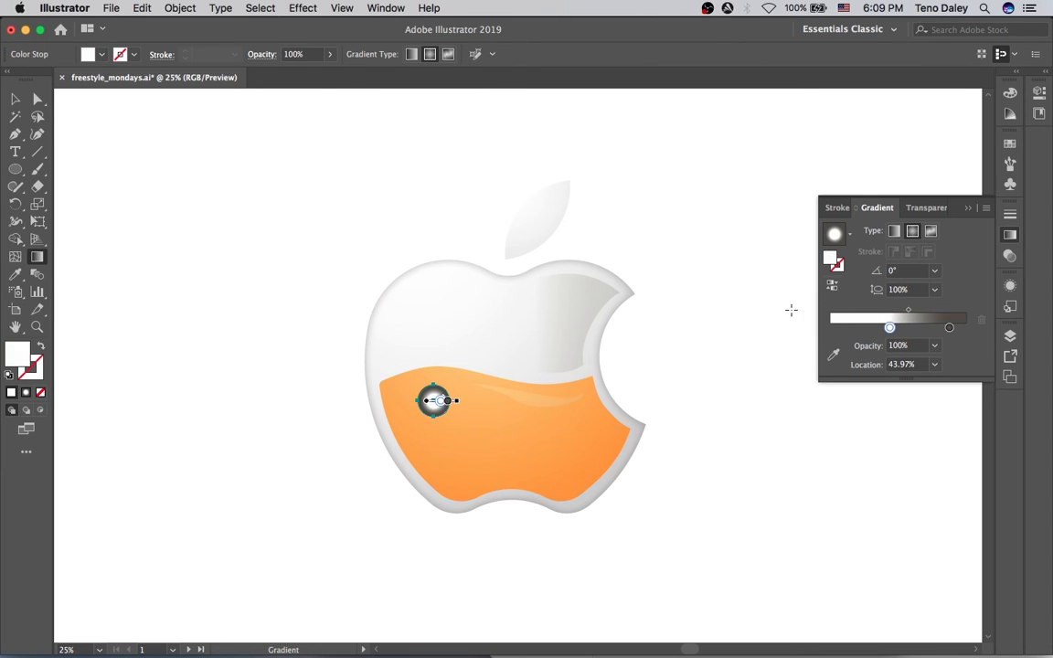
{"action": "left_click", "coordinate": [849, 234]}
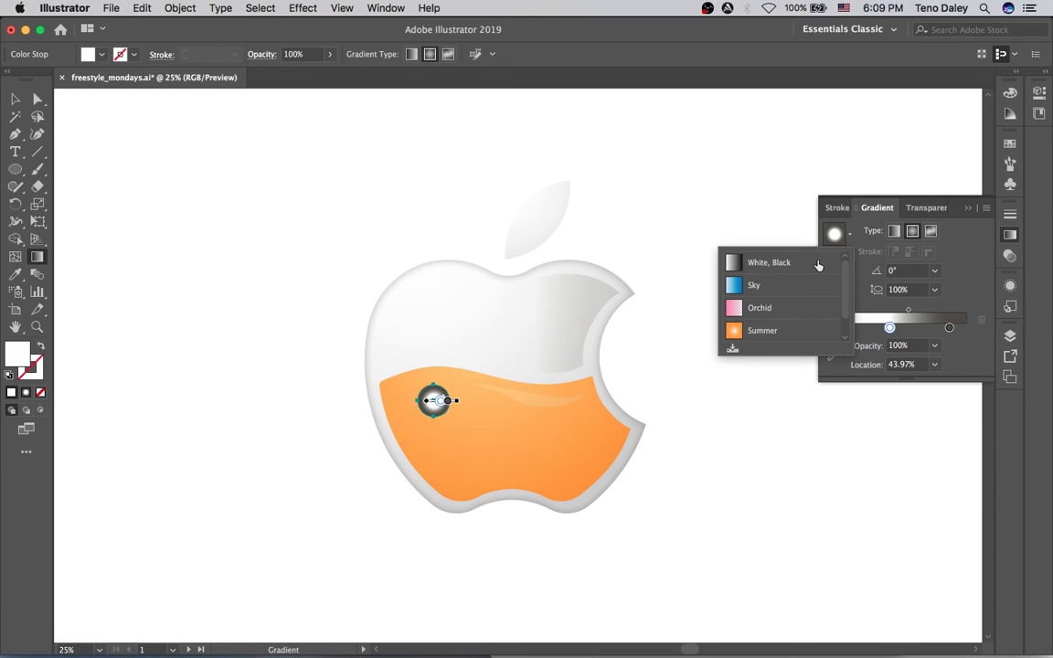
{"action": "left_click", "coordinate": [817, 263]}
Rework the stops to white-grey and run the gradient diagonally at -61.7° across the bubble.
{"action": "left_click", "coordinate": [872, 327]}
{"action": "left_click_drag", "start_coordinate": [872, 330], "coordinate": [886, 330]}
{"action": "left_click_drag", "start_coordinate": [965, 329], "coordinate": [970, 358]}
{"action": "left_click_drag", "start_coordinate": [884, 326], "coordinate": [954, 327]}
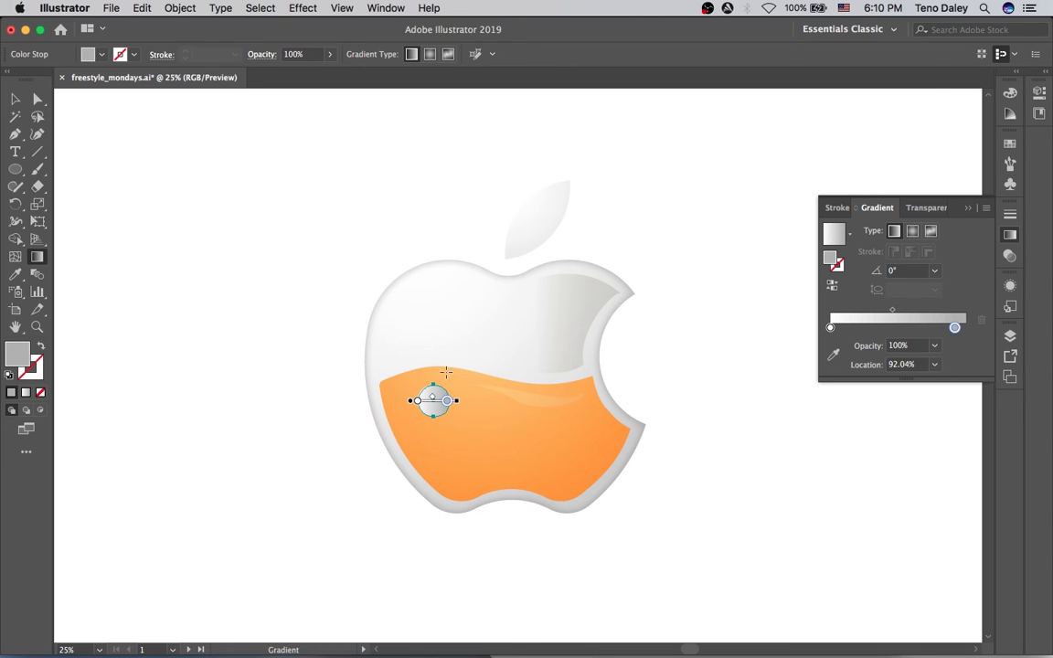
{"action": "left_click_drag", "start_coordinate": [427, 363], "coordinate": [448, 403]}
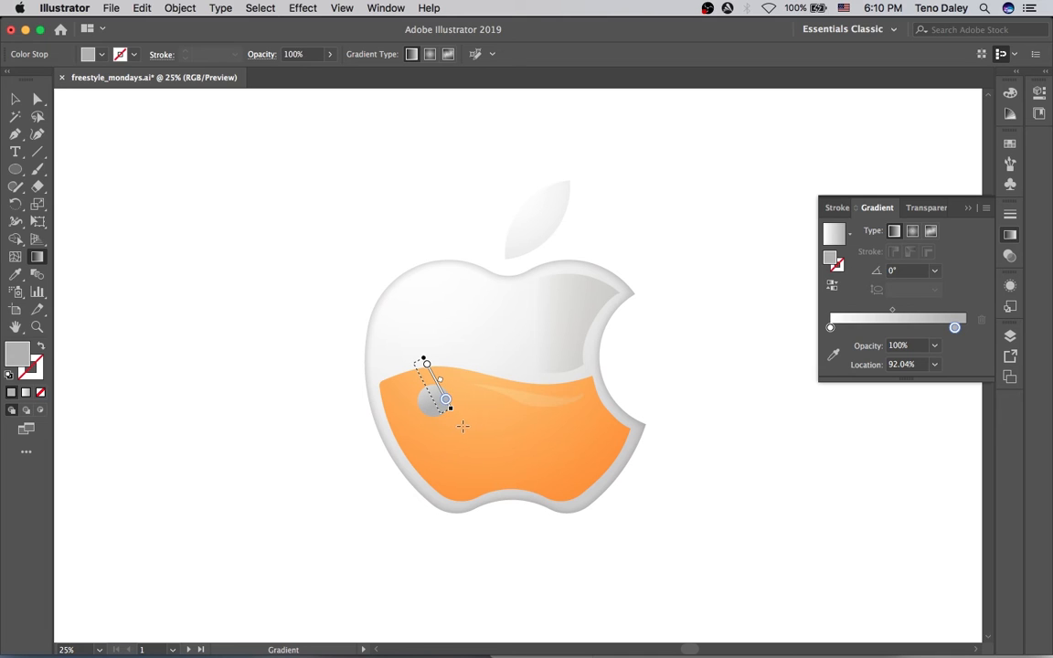
Set the bubble's transparency blend mode to Multiply.
{"action": "key", "text": "v"}
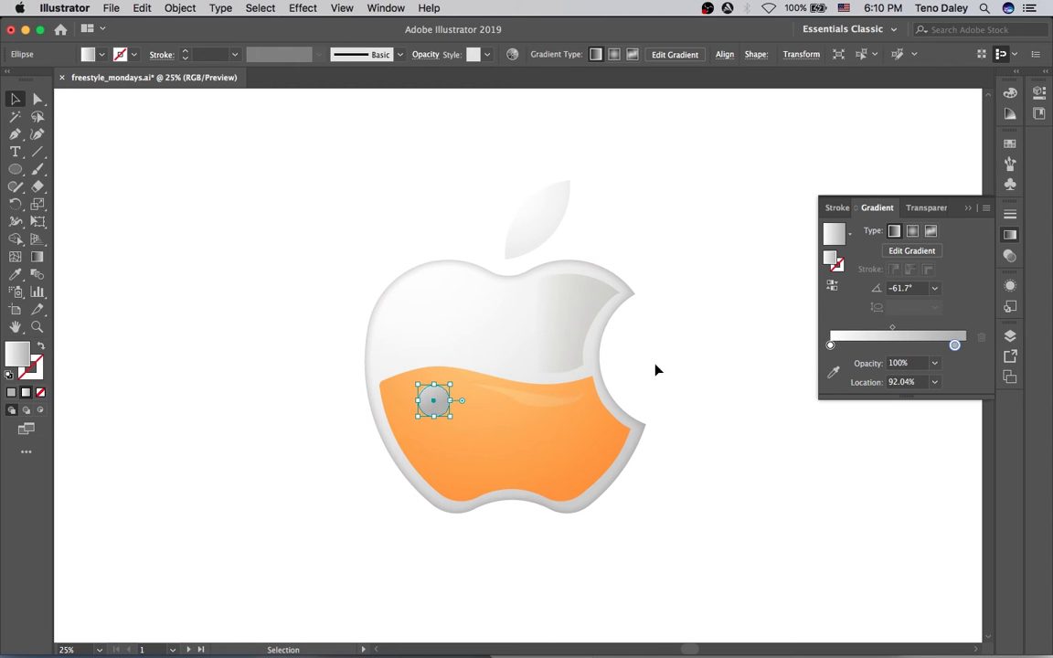
{"action": "left_click", "coordinate": [926, 207]}
{"action": "left_click", "coordinate": [872, 230]}
{"action": "left_click", "coordinate": [855, 282]}
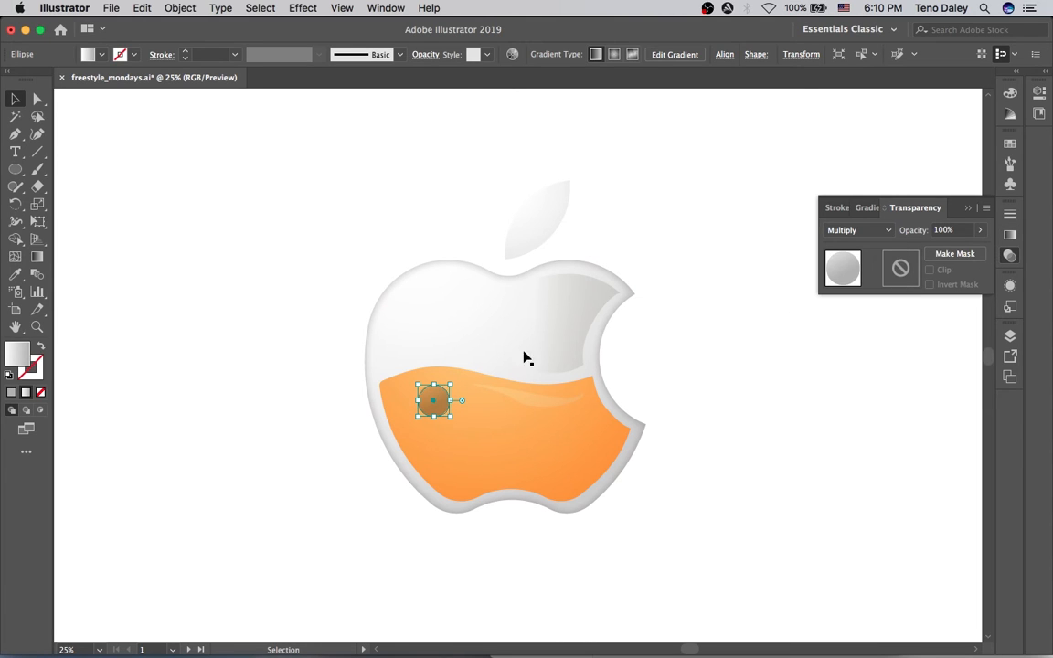
Move the bubble gradient's white stop to 75.35%.
{"action": "key", "text": "g"}
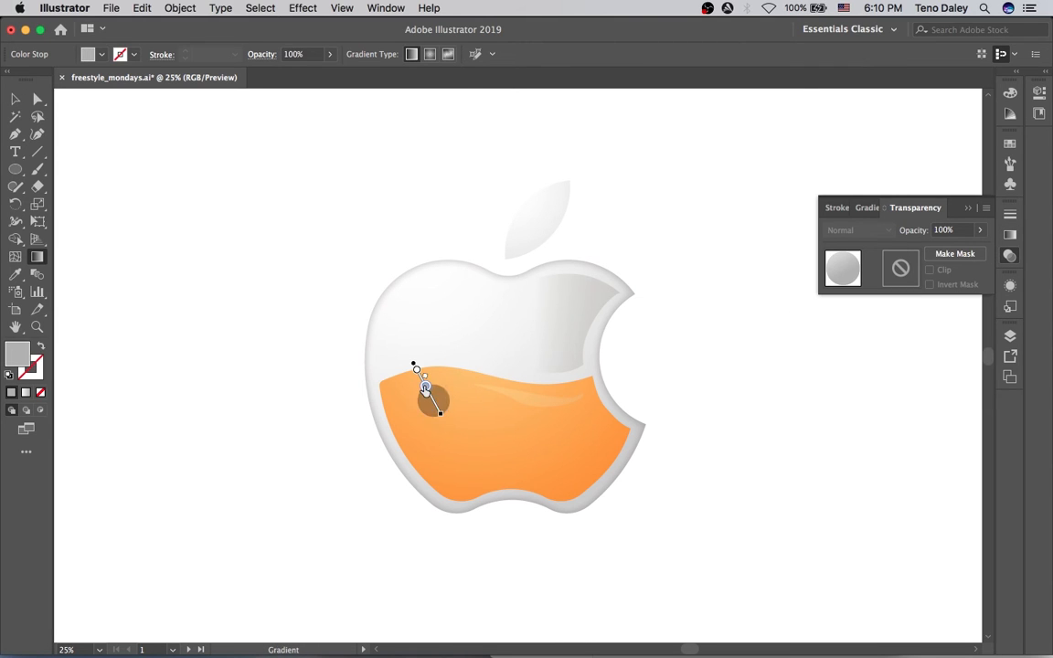
{"action": "left_click", "coordinate": [424, 383]}
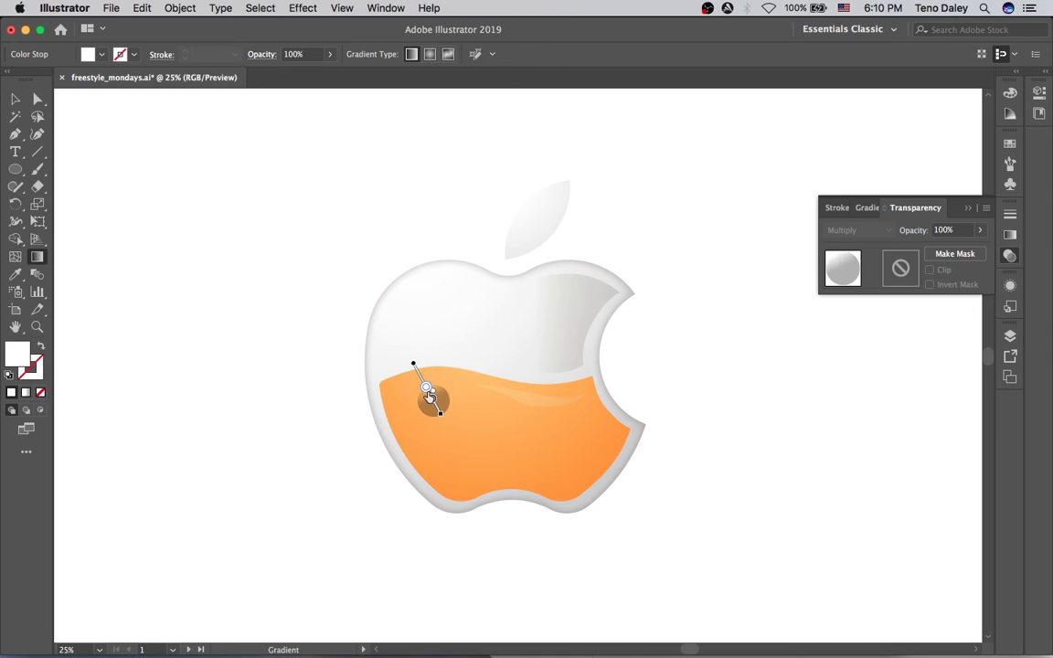
{"action": "left_click", "coordinate": [435, 403]}
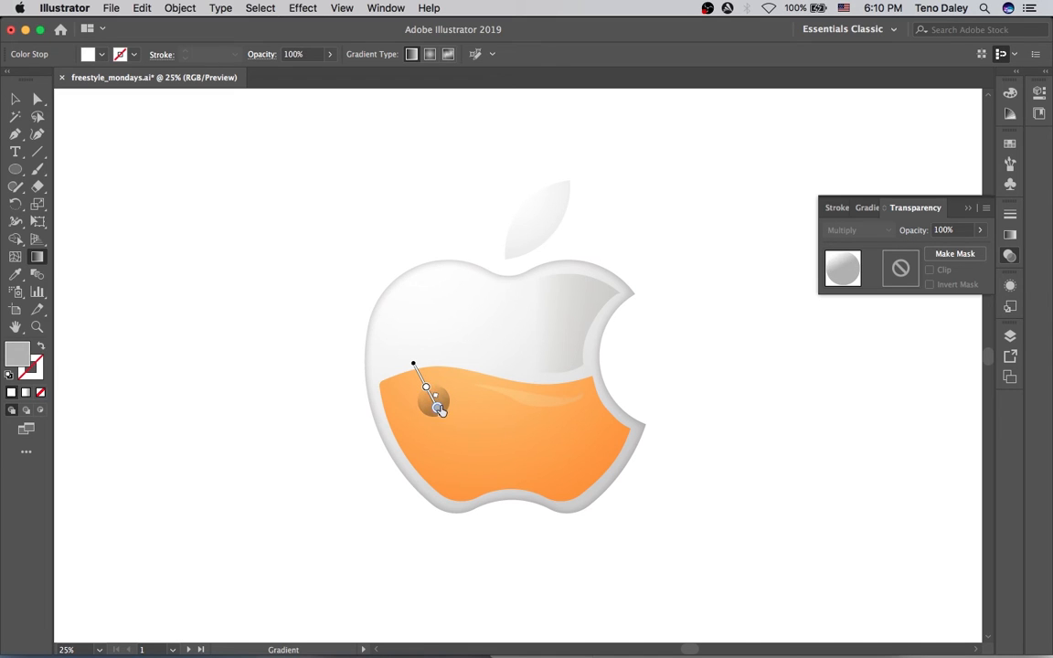
{"action": "left_click", "coordinate": [1010, 234]}
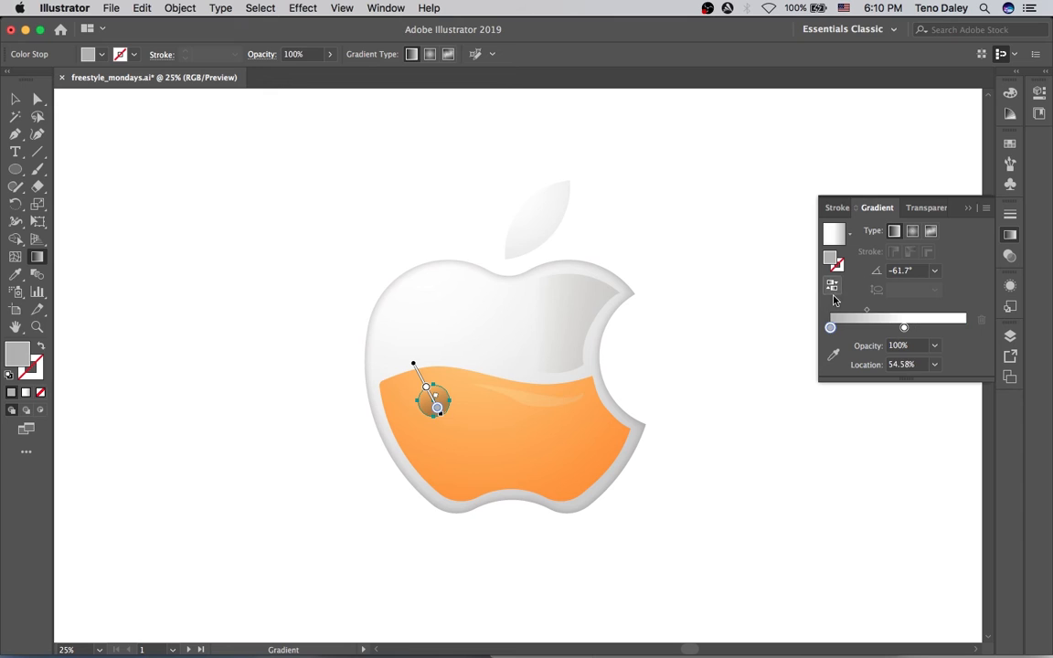
{"action": "left_click", "coordinate": [429, 395]}
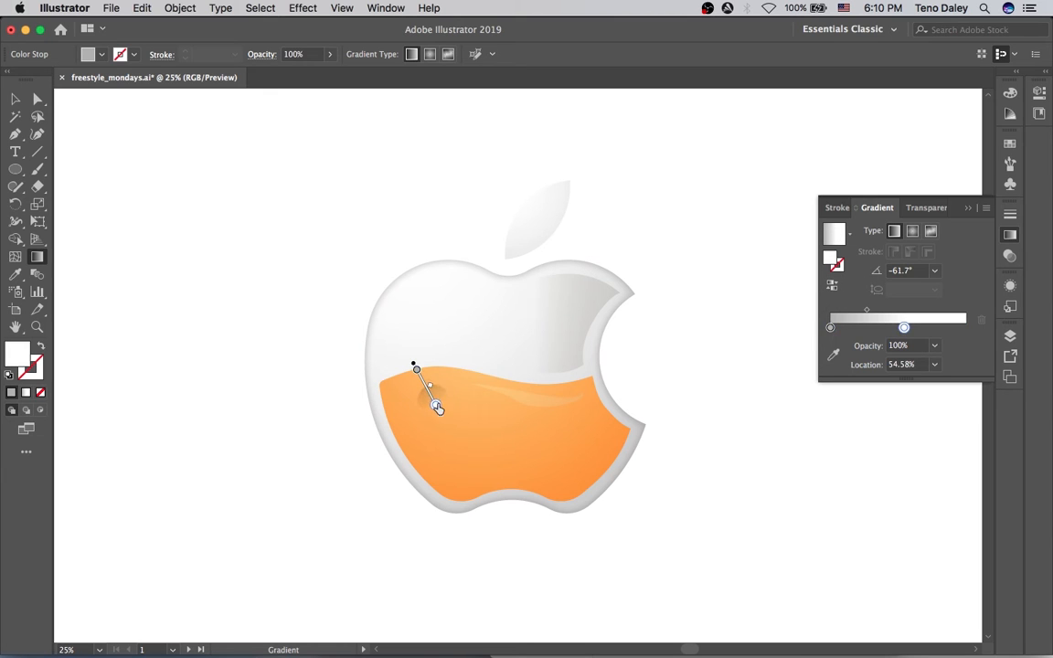
{"action": "left_click_drag", "start_coordinate": [430, 395], "coordinate": [434, 399]}
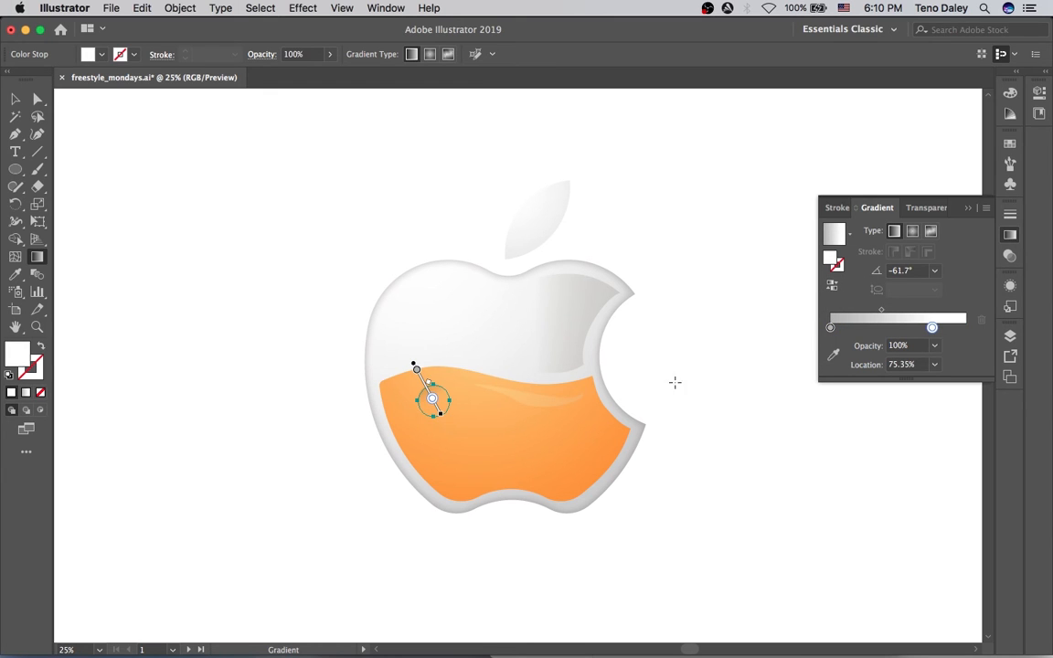
Recolour the other stop to warm brown (HSB 31.05, 80.79, 69.41) and reposition the gradient.
{"action": "double_click", "coordinate": [829, 327]}
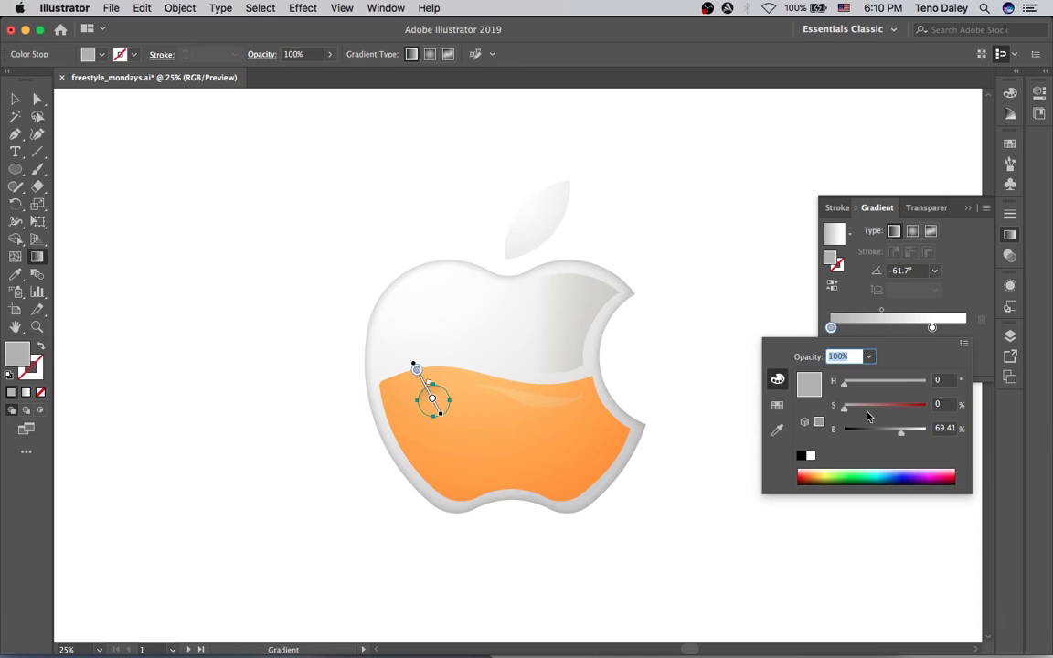
{"action": "left_click", "coordinate": [963, 343]}
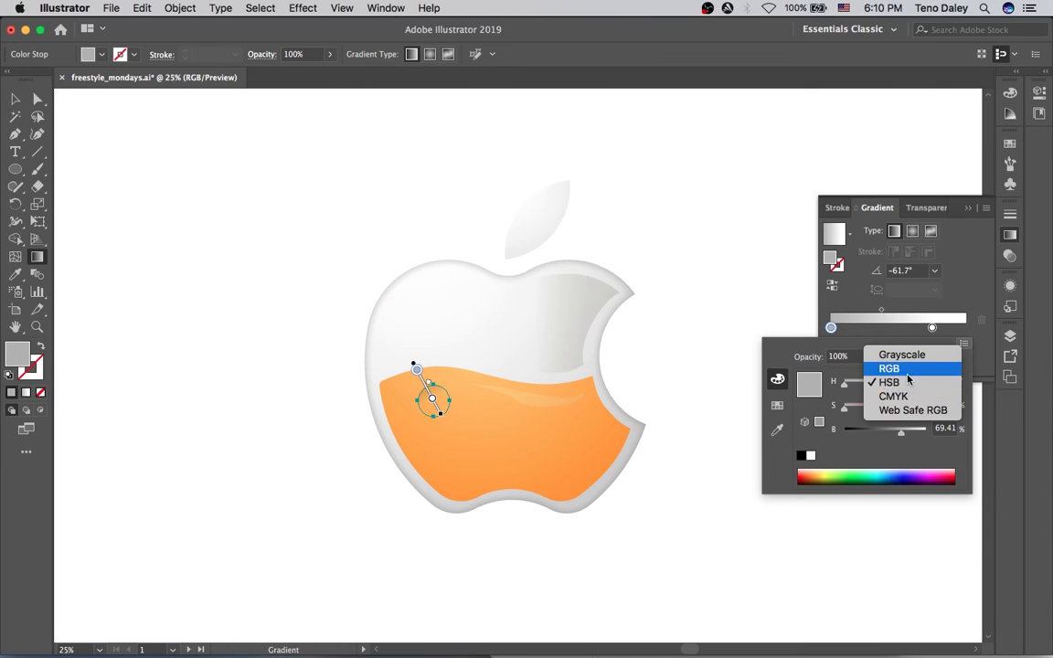
{"action": "left_click", "coordinate": [830, 376]}
{"action": "left_click_drag", "start_coordinate": [871, 381], "coordinate": [909, 408]}
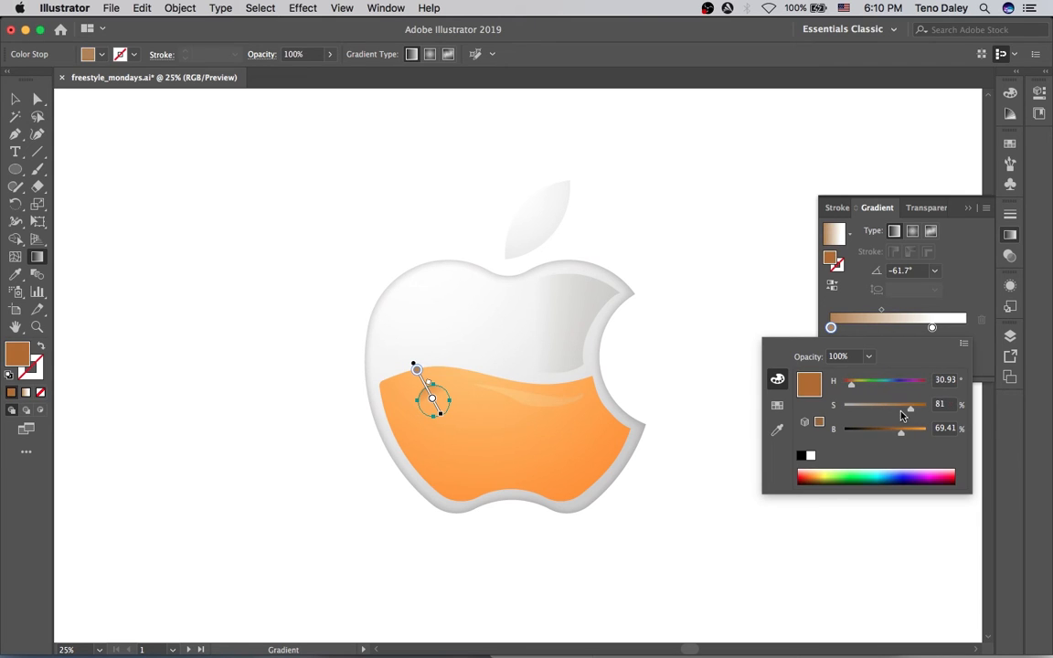
{"action": "left_click", "coordinate": [451, 431]}
{"action": "mouse_move", "coordinate": [441, 411]}
{"action": "left_mouse_down"}
{"action": "mouse_move", "coordinate": [451, 424]}
{"action": "mouse_move", "coordinate": [430, 396]}
{"action": "left_mouse_up"}
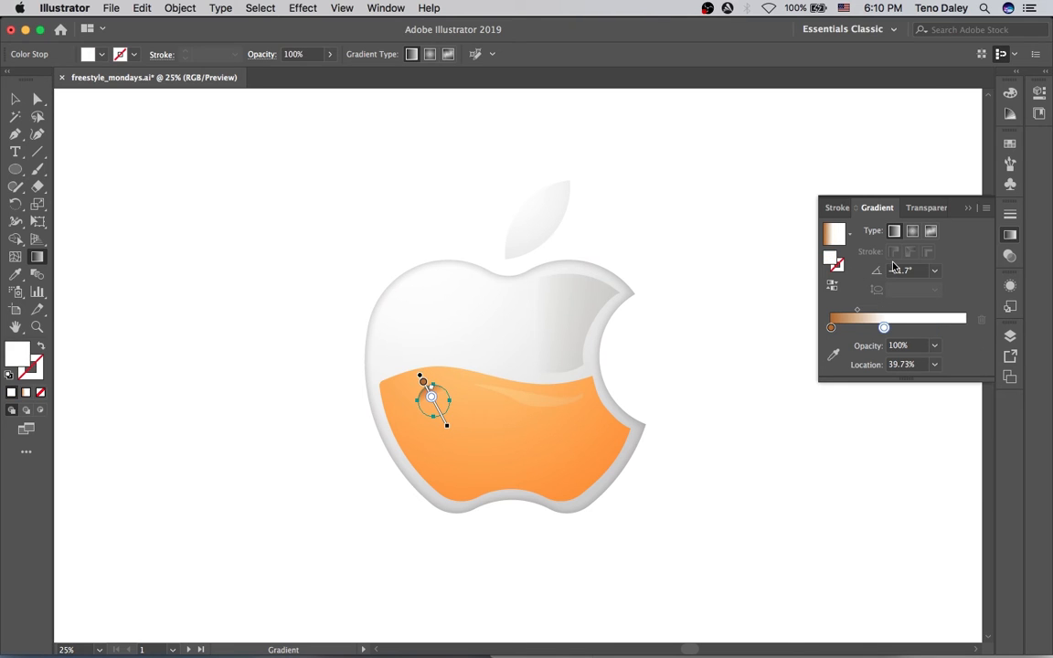
Make the bubble gradient radial and reversed so white sits enlarged in the centre.
{"action": "left_click", "coordinate": [912, 230]}
{"action": "left_click_drag", "start_coordinate": [439, 404], "coordinate": [450, 400]}
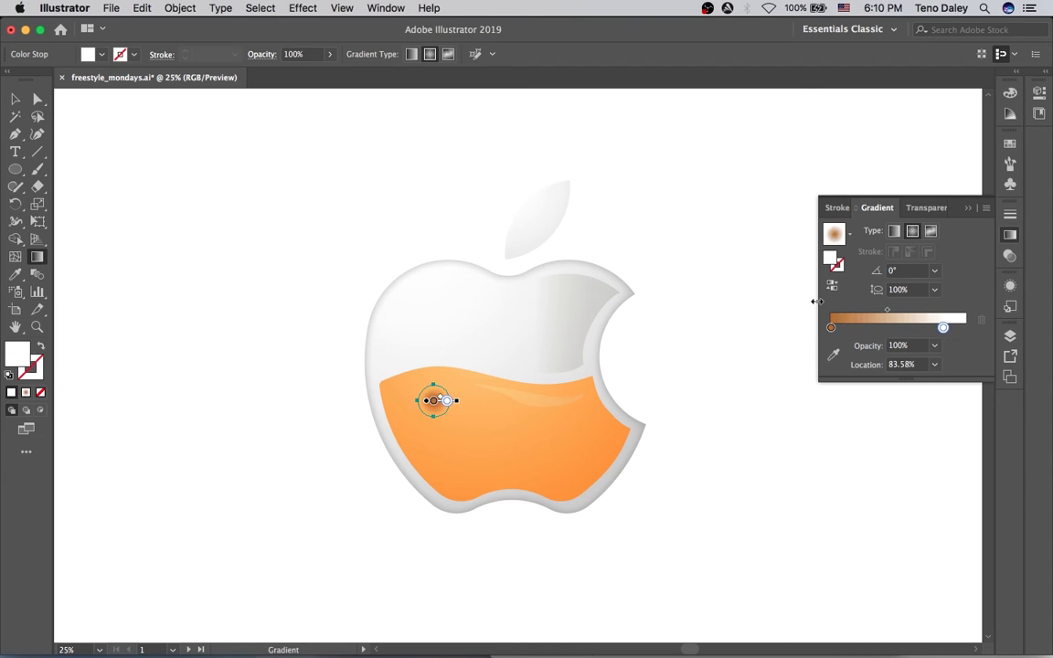
{"action": "left_click", "coordinate": [831, 284]}
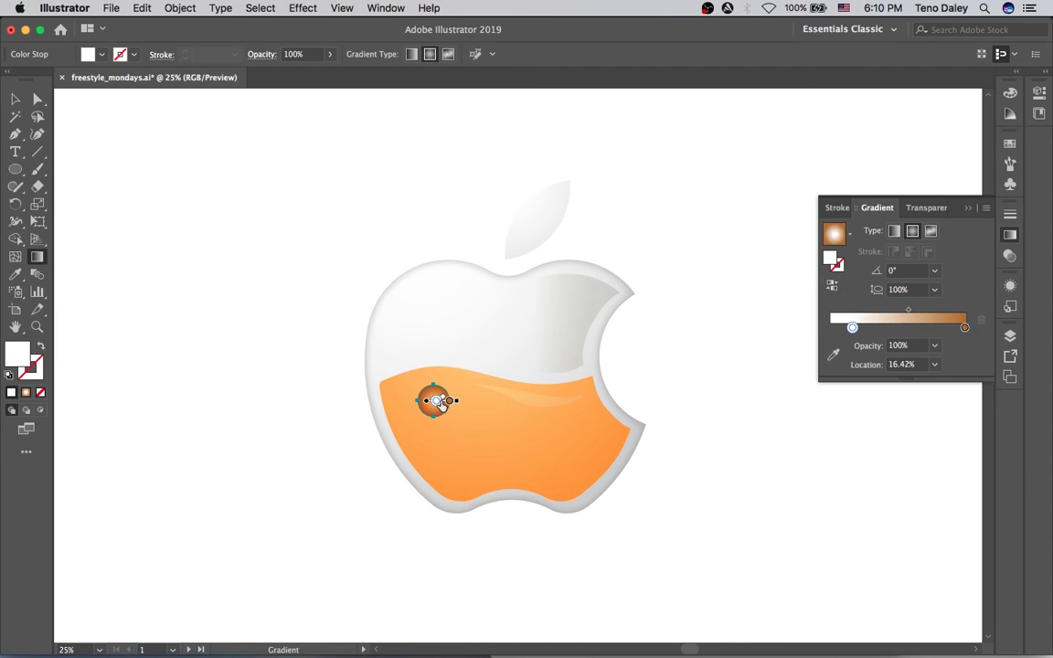
{"action": "mouse_move", "coordinate": [457, 401]}
{"action": "left_mouse_down"}
{"action": "mouse_move", "coordinate": [487, 409]}
{"action": "mouse_move", "coordinate": [459, 386]}
{"action": "left_mouse_up"}
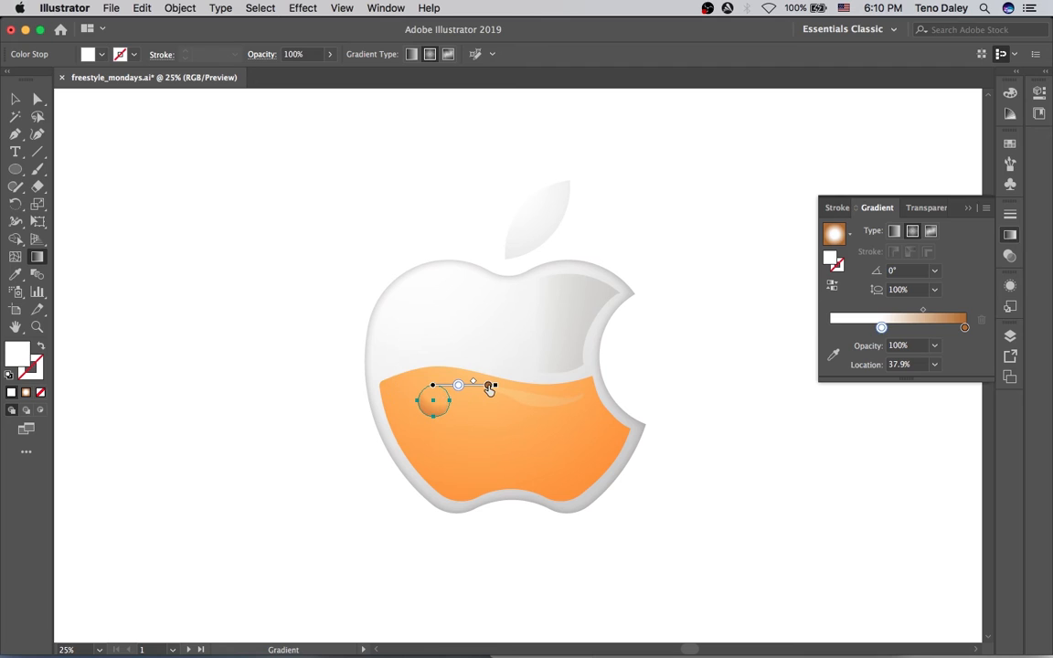
Brighten the orange end stop to hue ~32, saturation 83.25%, brightness ~93%.
{"action": "double_click", "coordinate": [489, 384]}
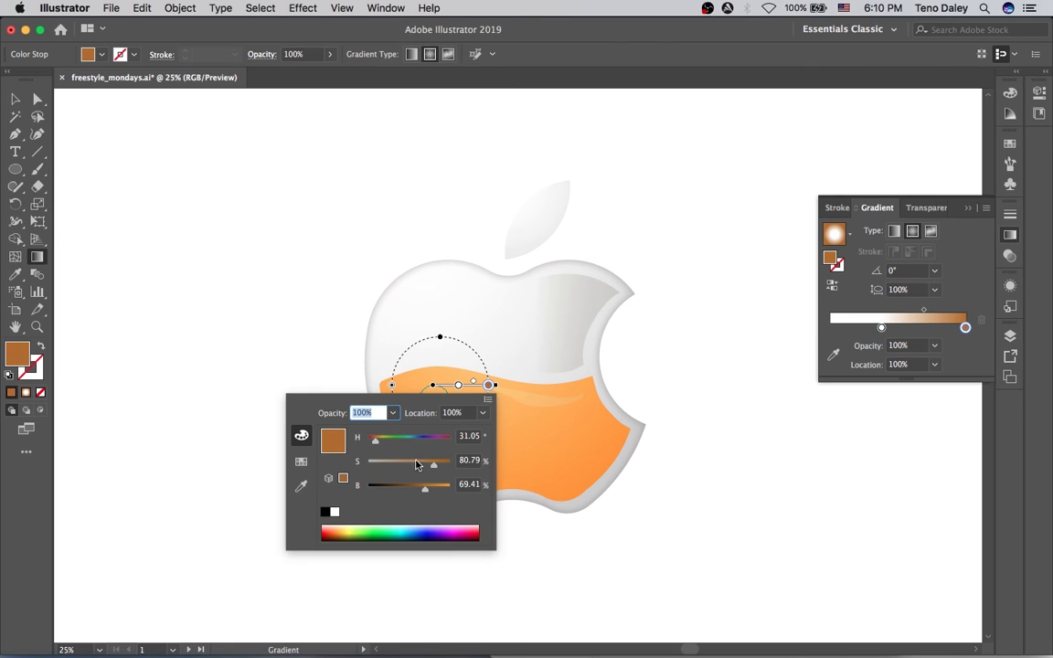
{"action": "left_click_drag", "start_coordinate": [374, 444], "coordinate": [375, 442]}
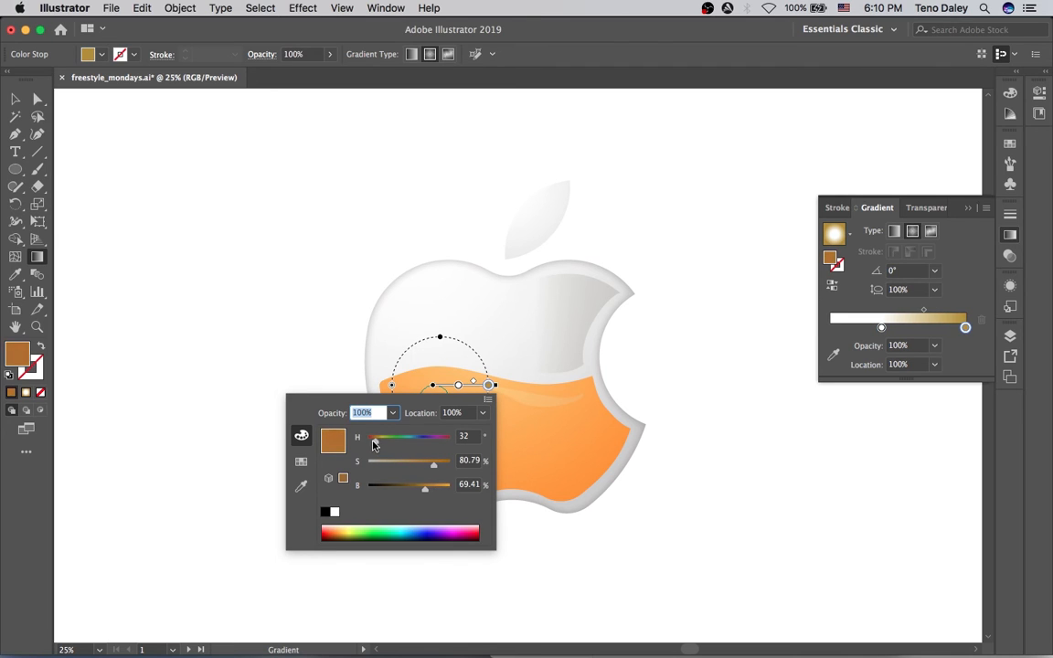
{"action": "left_click_drag", "start_coordinate": [434, 465], "coordinate": [437, 466]}
{"action": "left_click", "coordinate": [435, 488]}
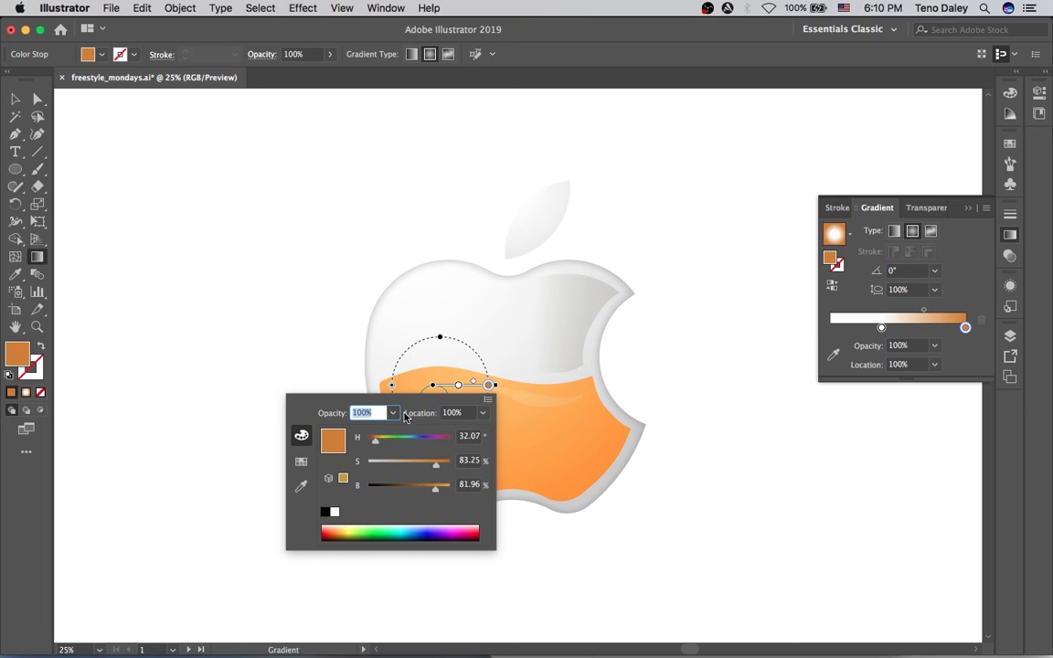
{"action": "left_click_drag", "start_coordinate": [438, 488], "coordinate": [445, 488]}
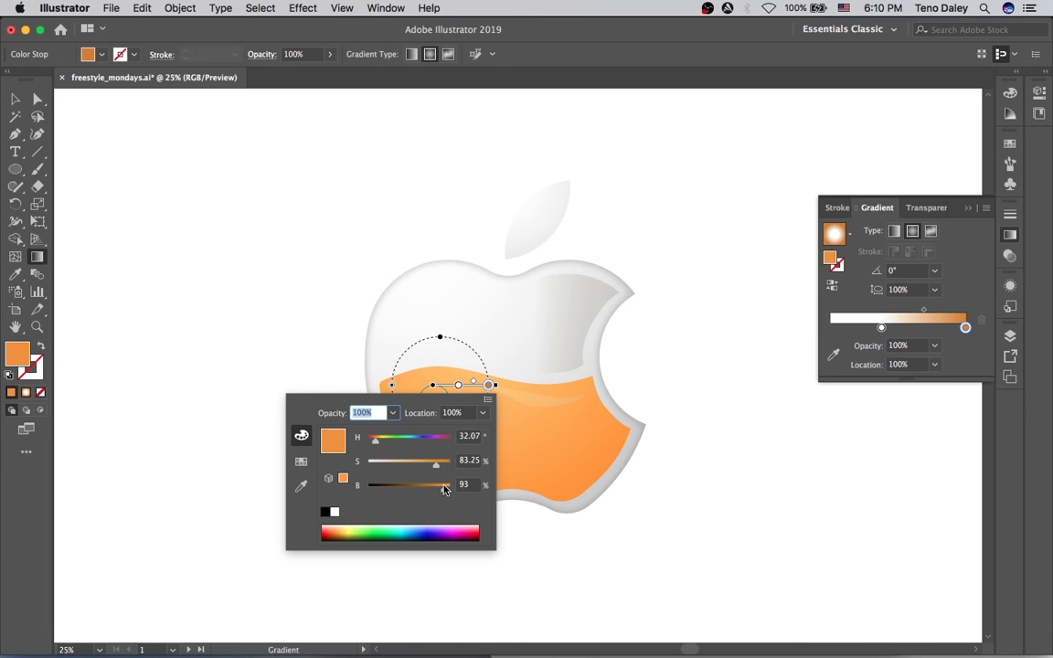
{"action": "left_click", "coordinate": [488, 386]}
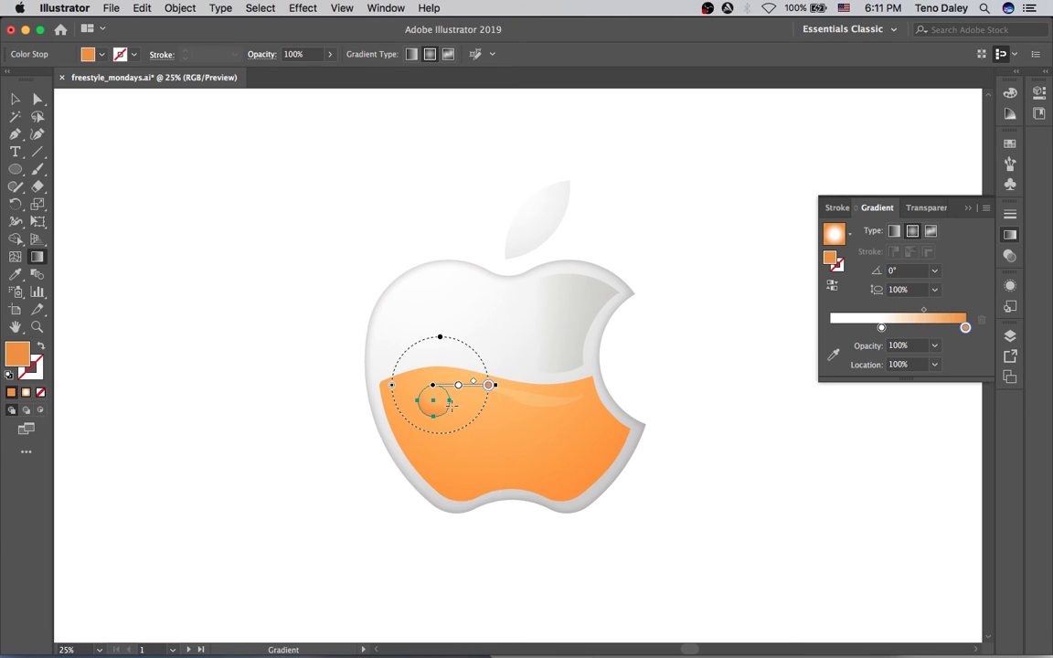
Duplicate the bubble twice across the liquid and rotate one copy.
{"action": "key", "text": "v"}
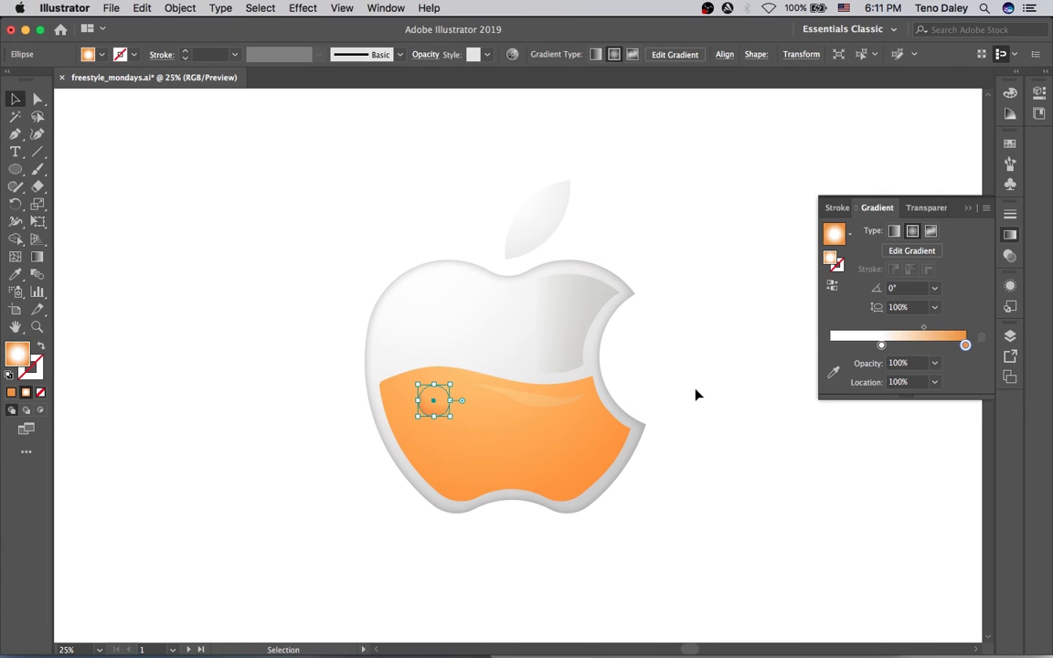
{"action": "left_click", "coordinate": [676, 407]}
{"action": "left_click_drag", "start_coordinate": [418, 406], "coordinate": [564, 445]}
{"action": "key", "text": "super+shift+a"}
{"action": "left_click_drag", "start_coordinate": [526, 419], "coordinate": [504, 423]}
{"action": "left_click", "coordinate": [592, 548]}
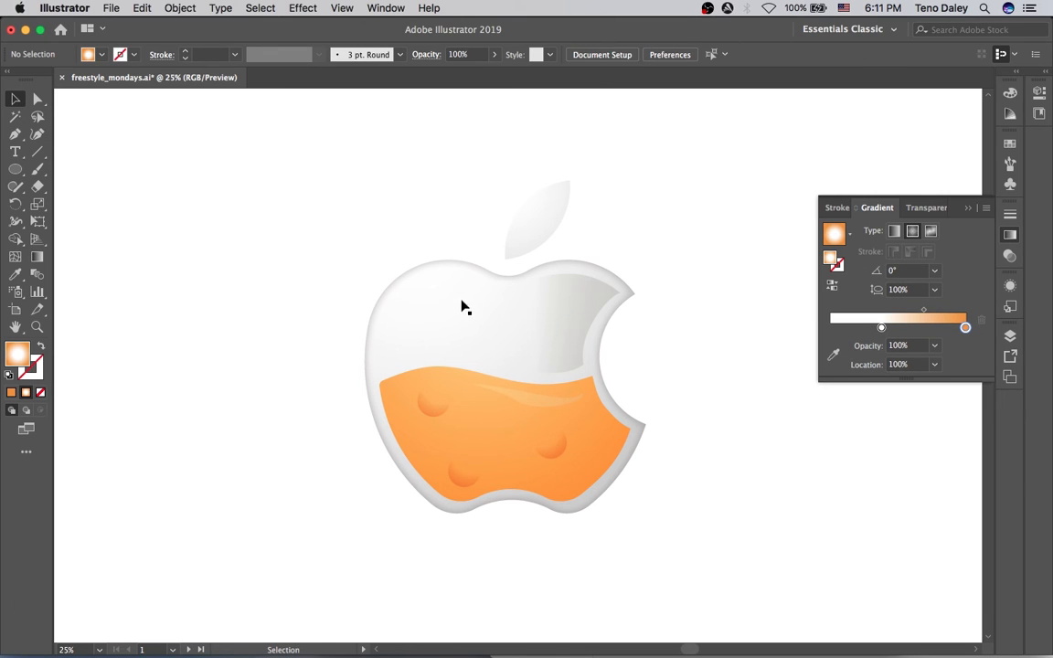
Nudge the leaf slightly and apply an Inner Glow effect to it.
{"action": "left_click", "coordinate": [544, 235]}
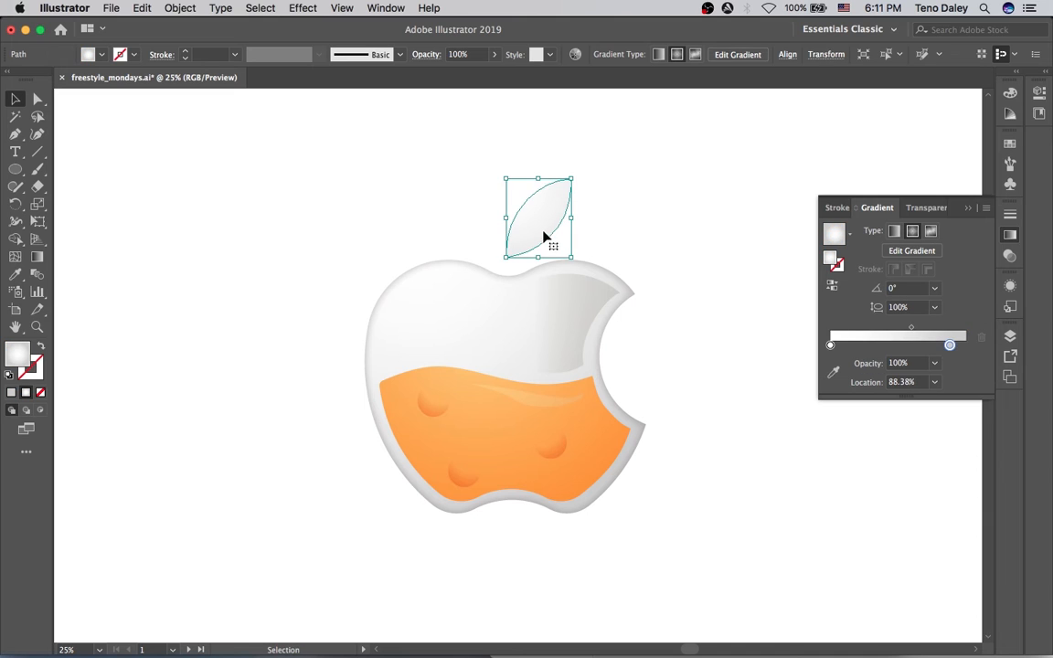
{"action": "left_click_drag", "start_coordinate": [545, 237], "coordinate": [544, 238]}
{"action": "left_click", "coordinate": [304, 7]}
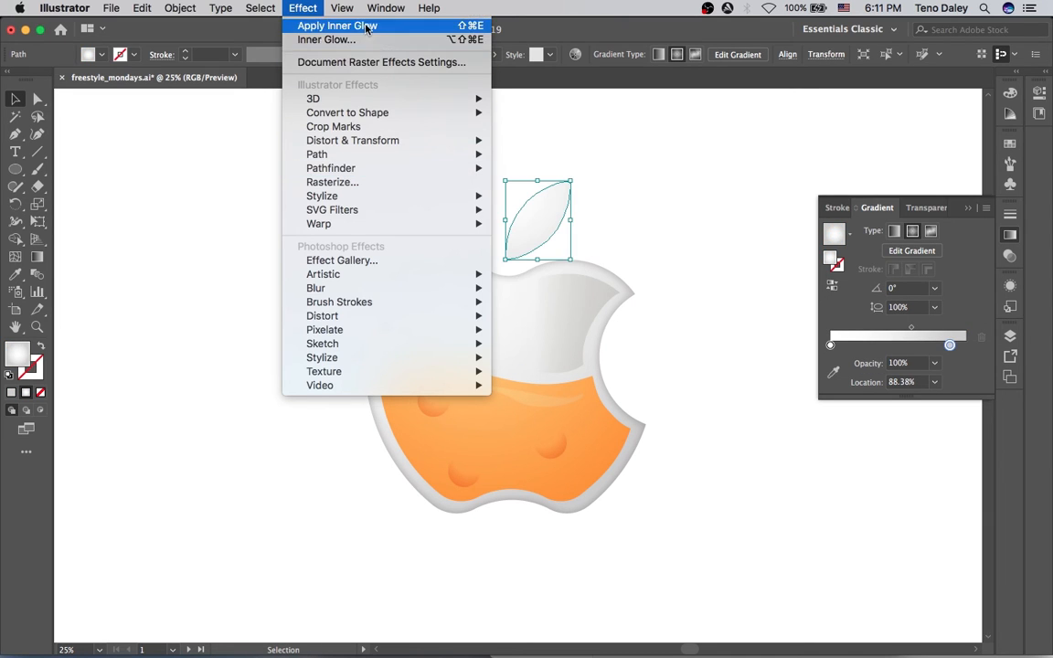
{"action": "left_click", "coordinate": [338, 26]}
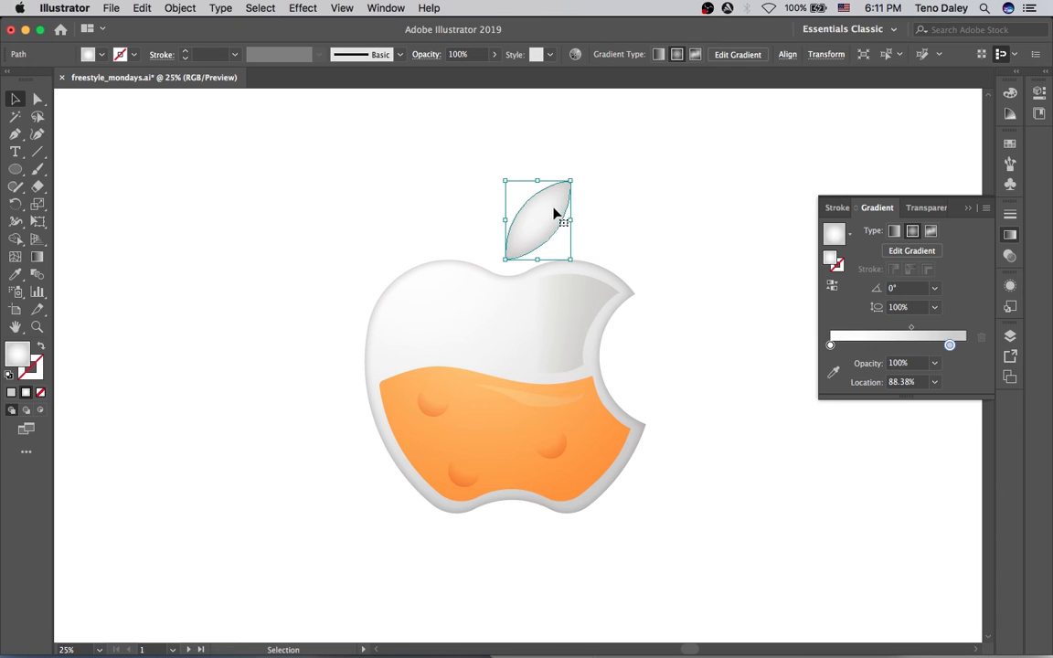
Set the Inner Glow blur to 15 px with preview, confirm, and deselect the leaf.
{"action": "left_click", "coordinate": [1009, 285]}
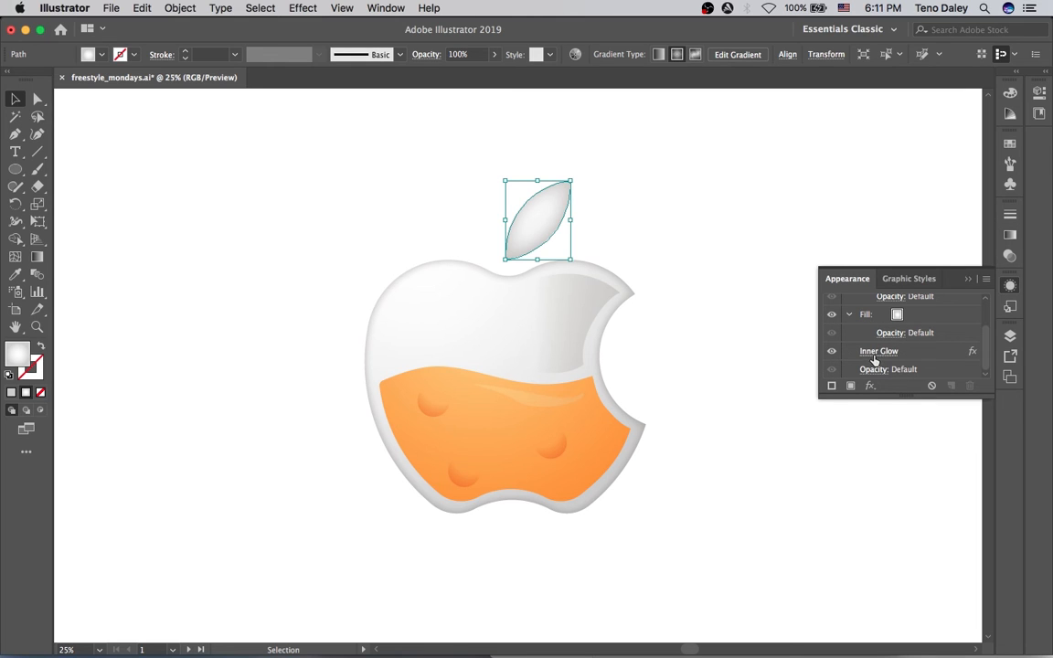
{"action": "left_click", "coordinate": [877, 351]}
{"action": "left_click", "coordinate": [645, 387]}
{"action": "key", "text": "Tab"}
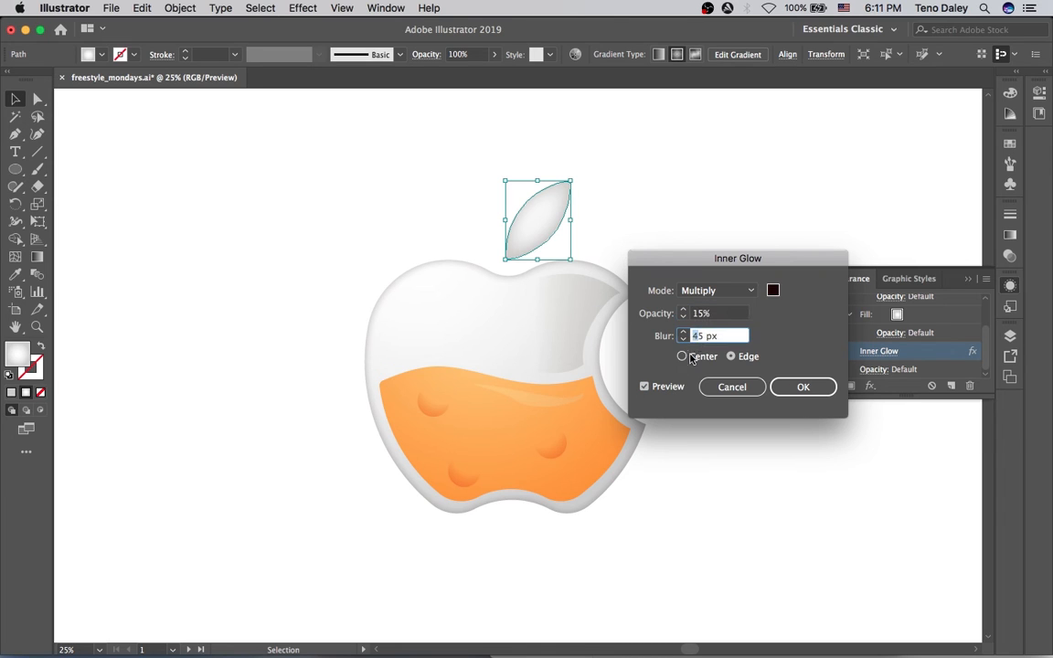
{"action": "type", "text": "15"}
{"action": "left_click", "coordinate": [806, 387]}
{"action": "left_click", "coordinate": [740, 212]}
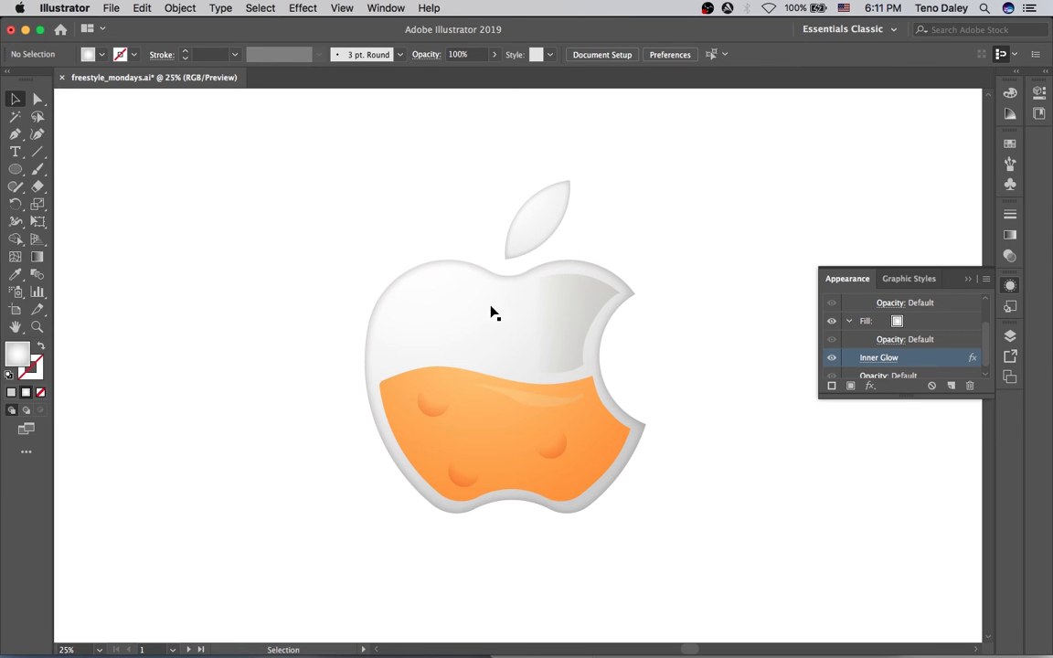
Pen a tapered, curved highlight shape along the apple's left side.
{"action": "key", "text": "p"}
{"action": "left_click", "coordinate": [422, 295]}
{"action": "left_click_drag", "start_coordinate": [421, 430], "coordinate": [462, 489]}
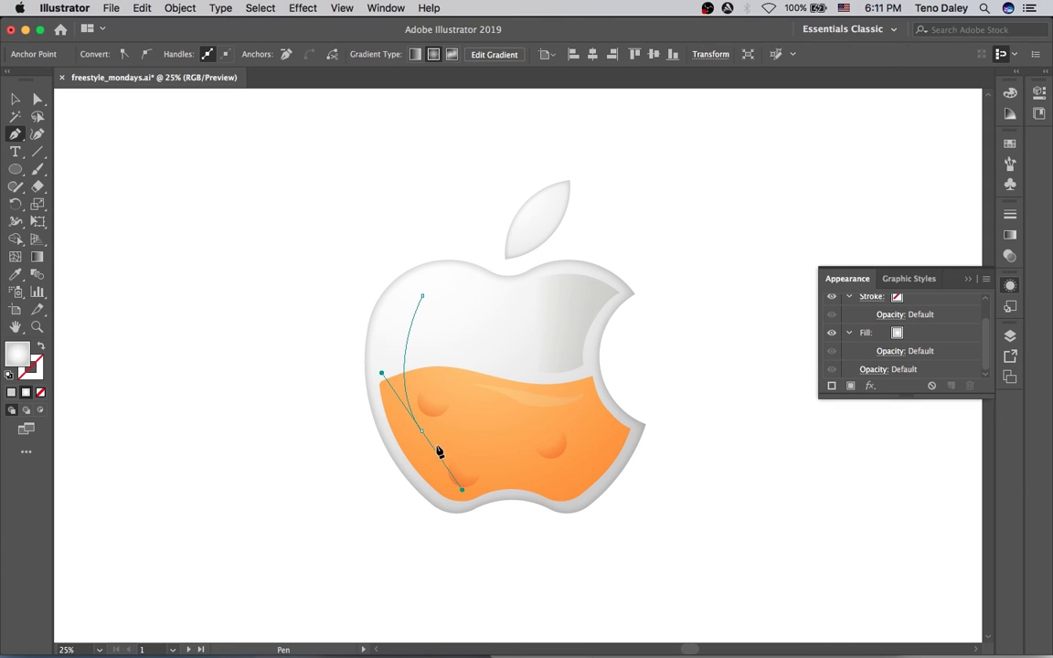
{"action": "left_click", "coordinate": [421, 430]}
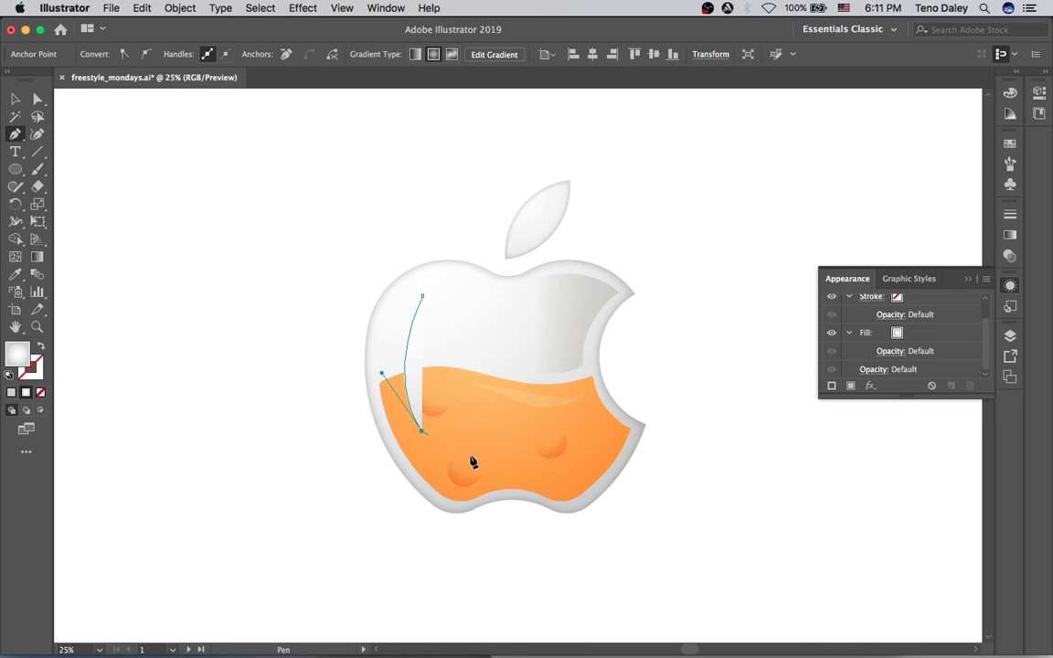
{"action": "left_click", "coordinate": [458, 447]}
{"action": "left_click_drag", "start_coordinate": [452, 330], "coordinate": [476, 313]}
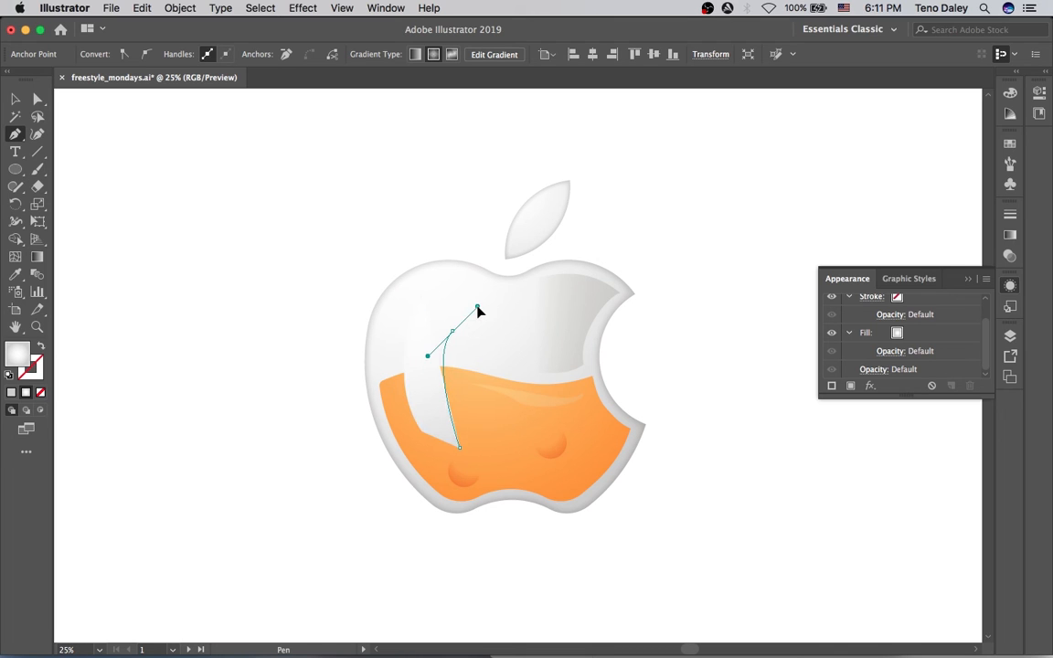
{"action": "left_click", "coordinate": [451, 330]}
{"action": "left_click", "coordinate": [421, 298]}
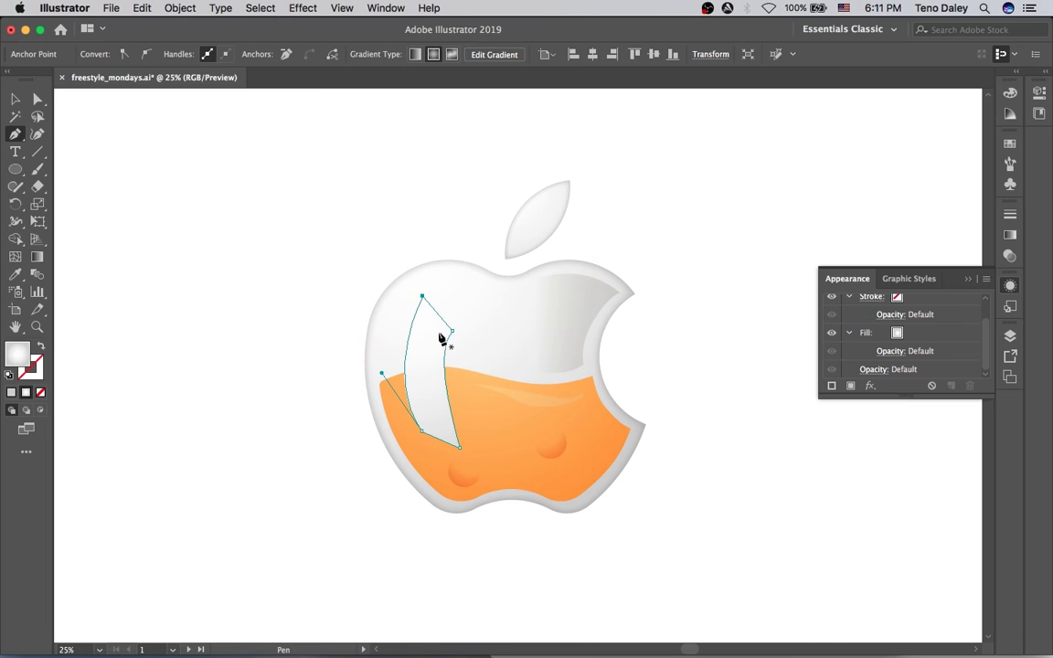
{"action": "key", "text": "v"}
{"action": "left_click_drag", "start_coordinate": [422, 350], "coordinate": [415, 363]}
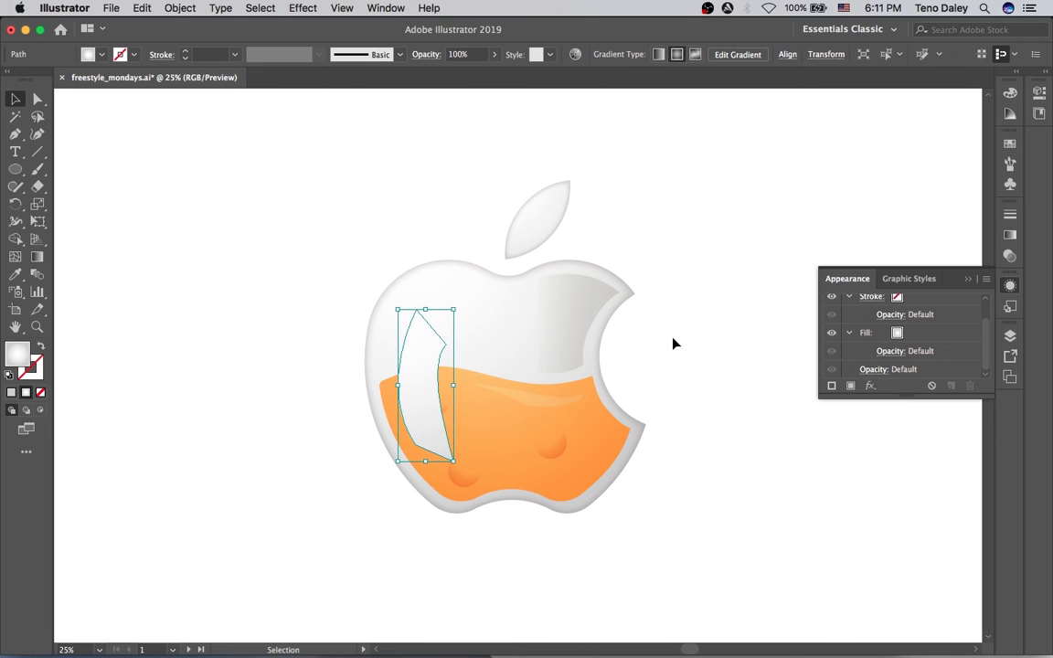
Fill the highlight with a linear gradient running vertically through it.
{"action": "left_click", "coordinate": [1011, 235]}
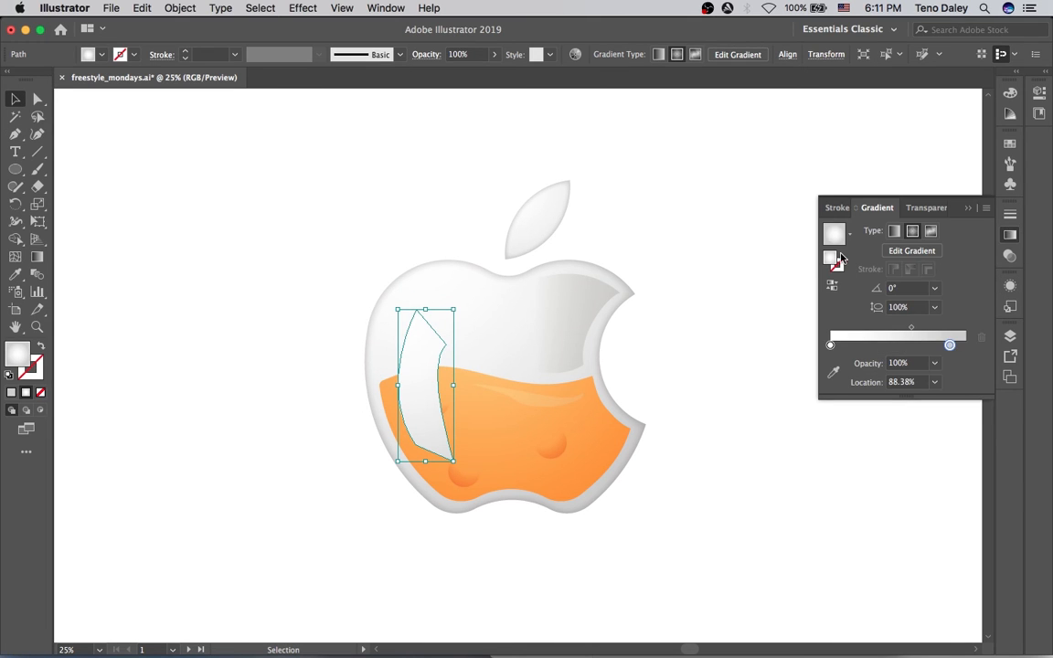
{"action": "left_click", "coordinate": [893, 231]}
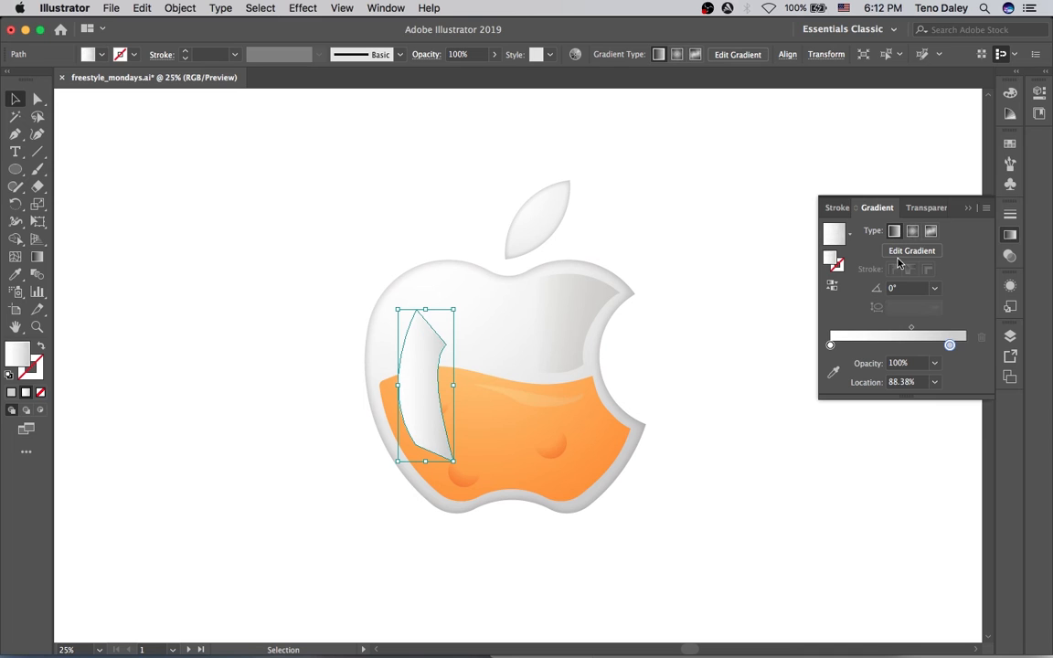
{"action": "key", "text": "f"}
{"action": "key", "text": "f"}
{"action": "key", "text": "f"}
{"action": "key", "text": "g"}
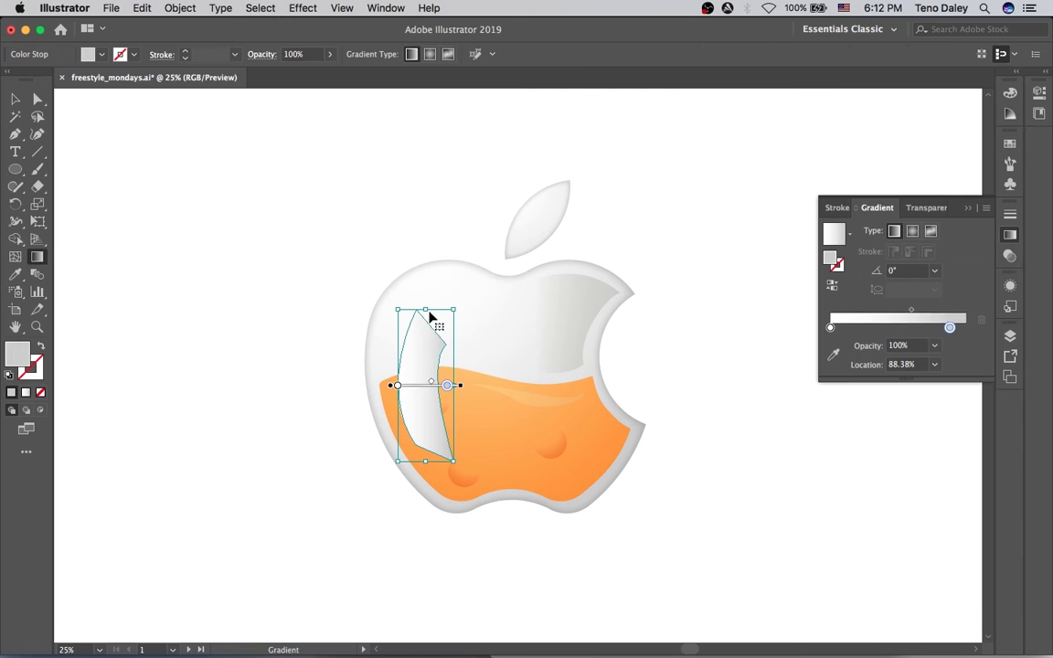
{"action": "left_click_drag", "start_coordinate": [426, 296], "coordinate": [426, 423]}
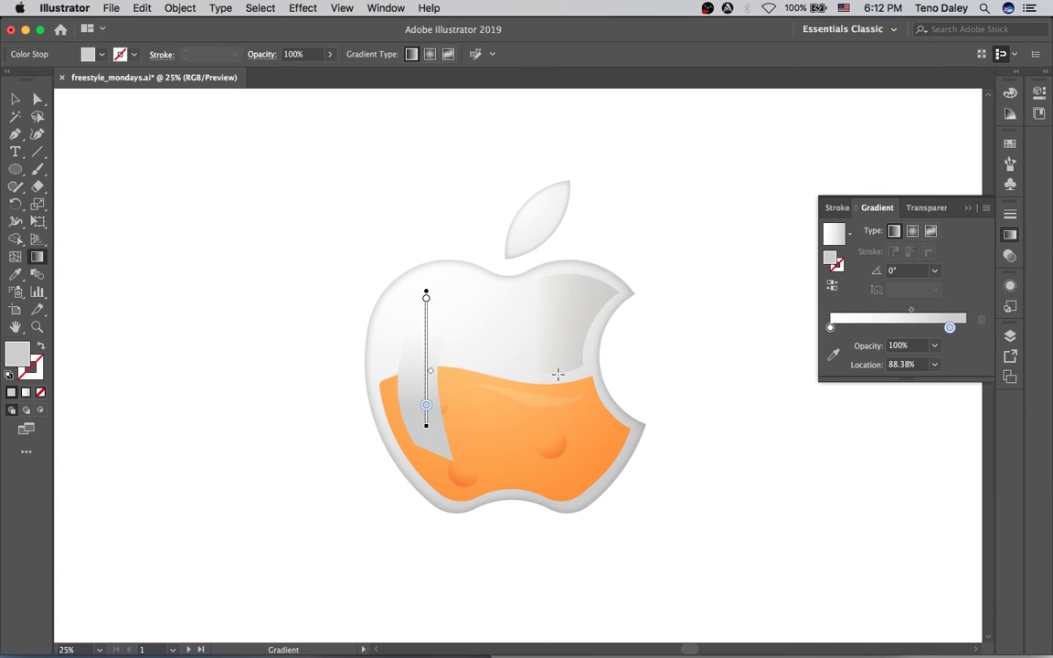
Blend the highlight in Screen mode and angle its gradient diagonally.
{"action": "left_click", "coordinate": [1009, 256]}
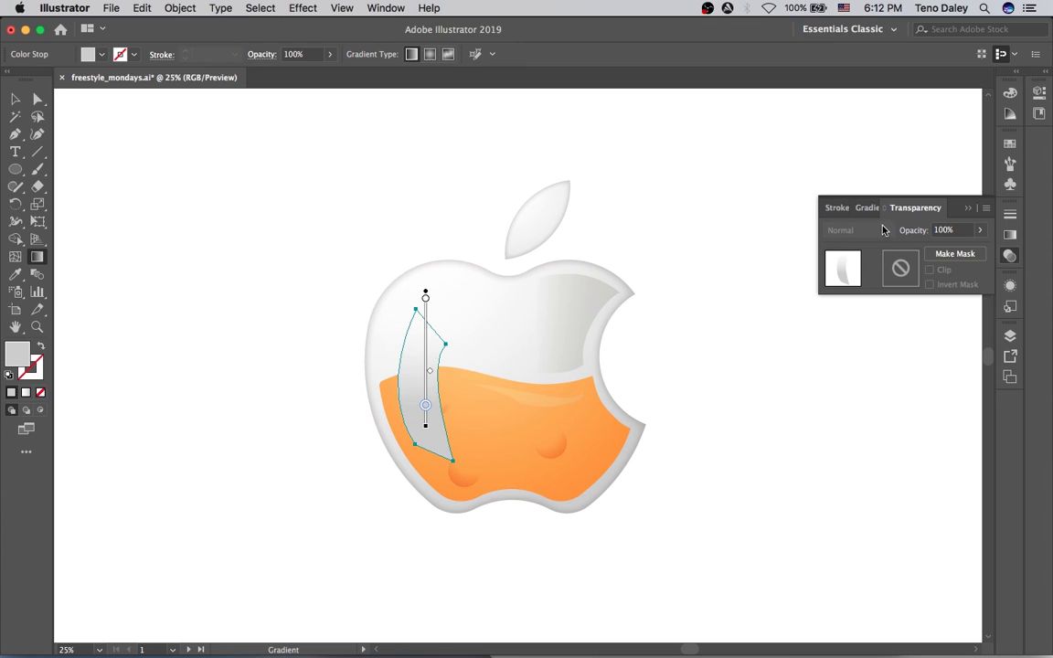
{"action": "key", "text": "v"}
{"action": "left_click", "coordinate": [859, 230]}
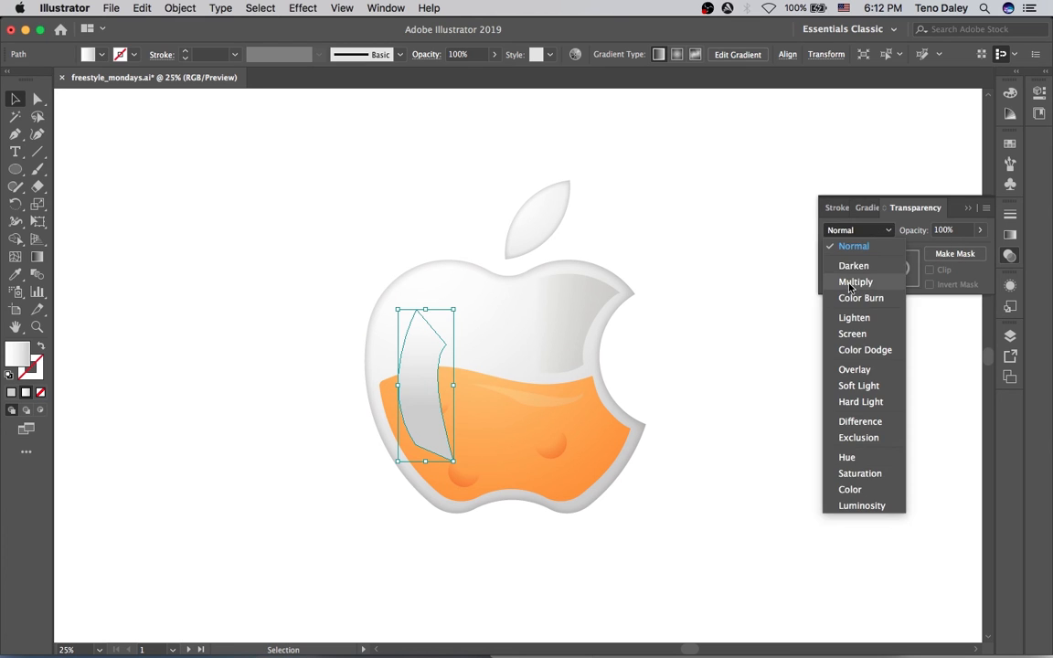
{"action": "left_click", "coordinate": [855, 279]}
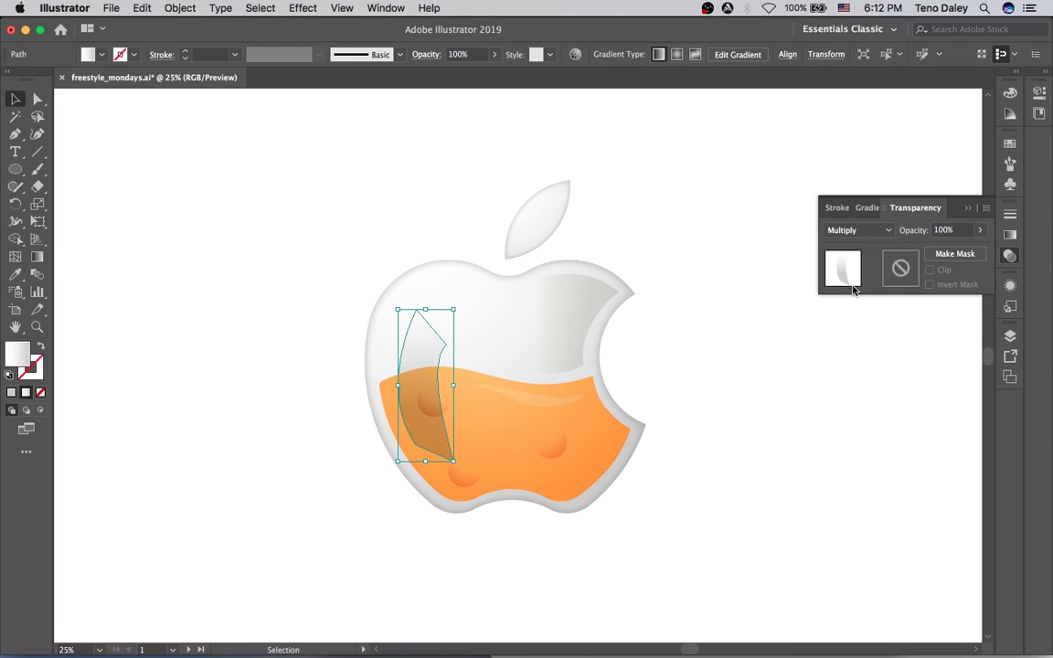
{"action": "left_click", "coordinate": [845, 230]}
{"action": "left_click", "coordinate": [850, 334]}
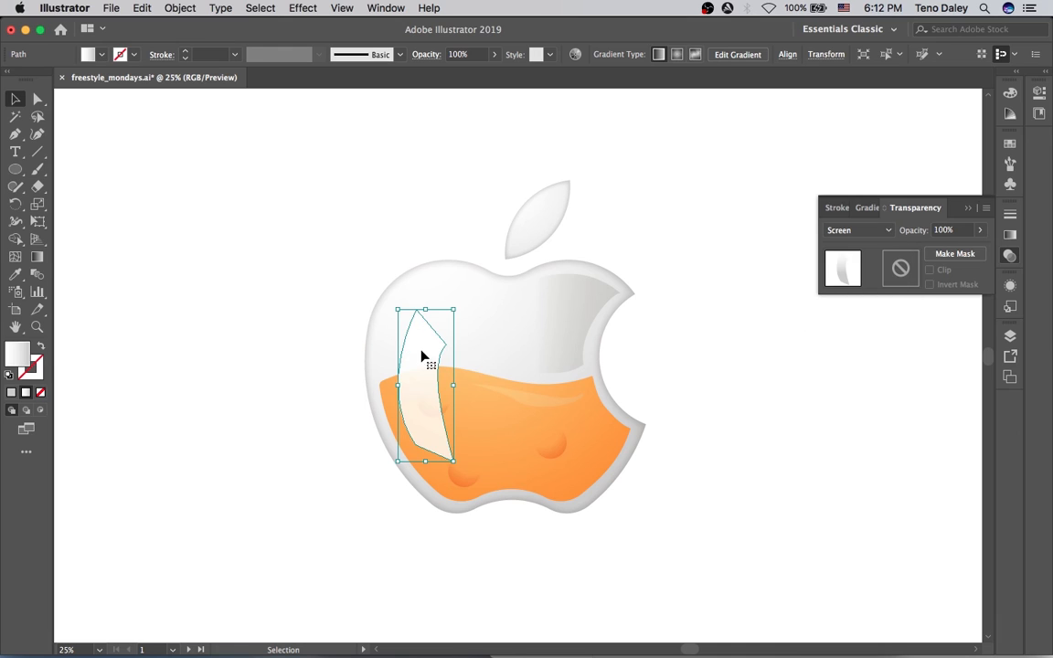
{"action": "key", "text": "g"}
{"action": "mouse_move", "coordinate": [425, 408]}
{"action": "left_mouse_down"}
{"action": "mouse_move", "coordinate": [425, 348]}
{"action": "mouse_move", "coordinate": [440, 415]}
{"action": "left_mouse_up"}
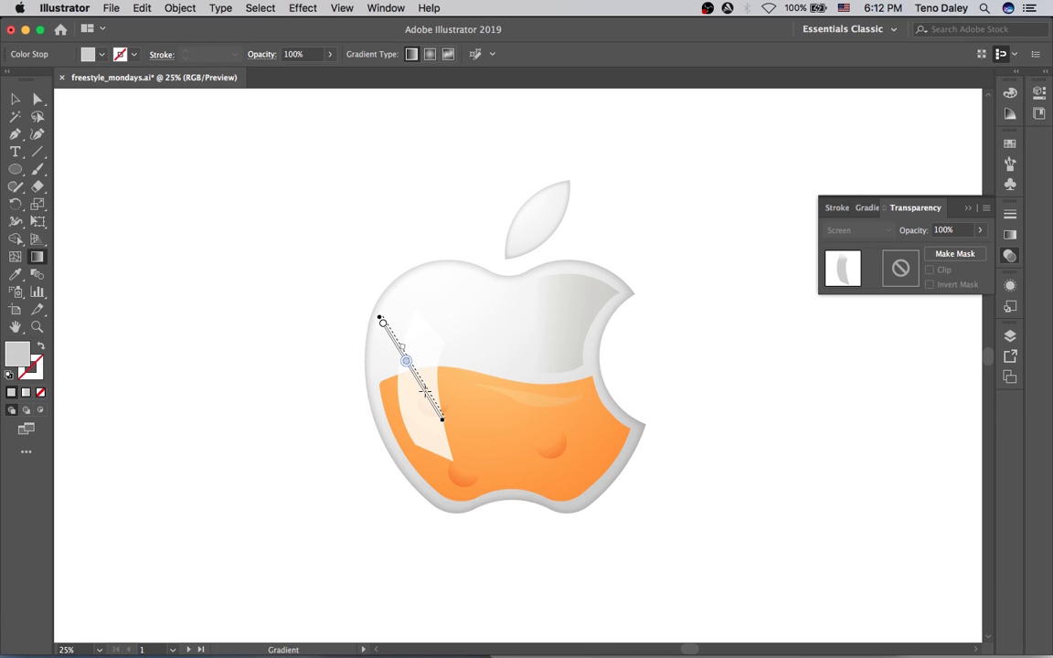
Make the grey end stop black and lengthen the gradient to -67.1°.
{"action": "key", "text": "v"}
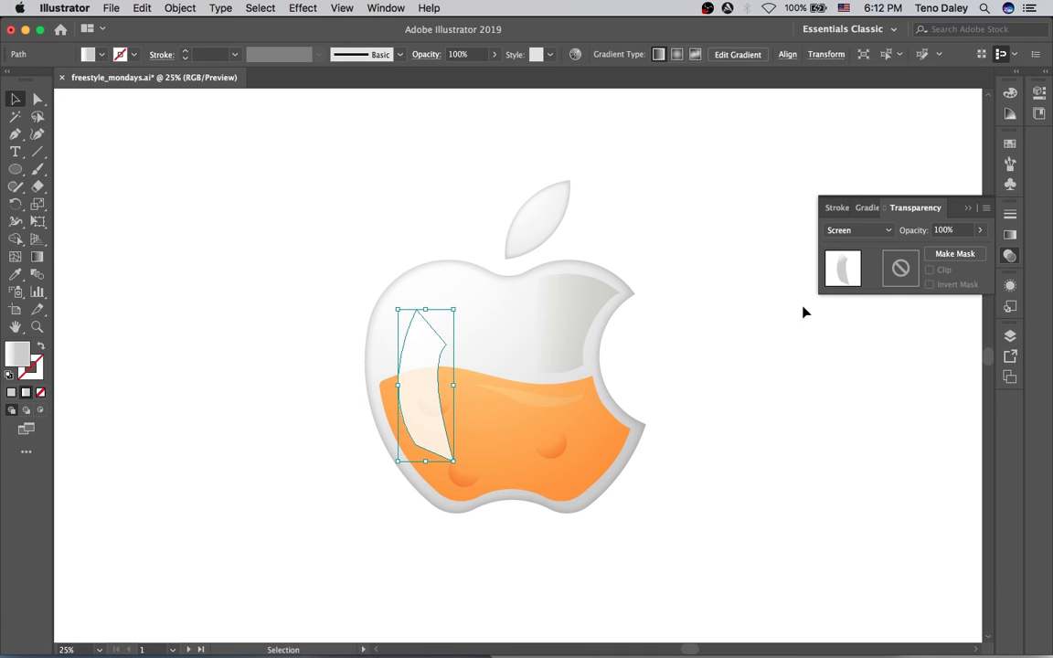
{"action": "left_click", "coordinate": [1008, 234]}
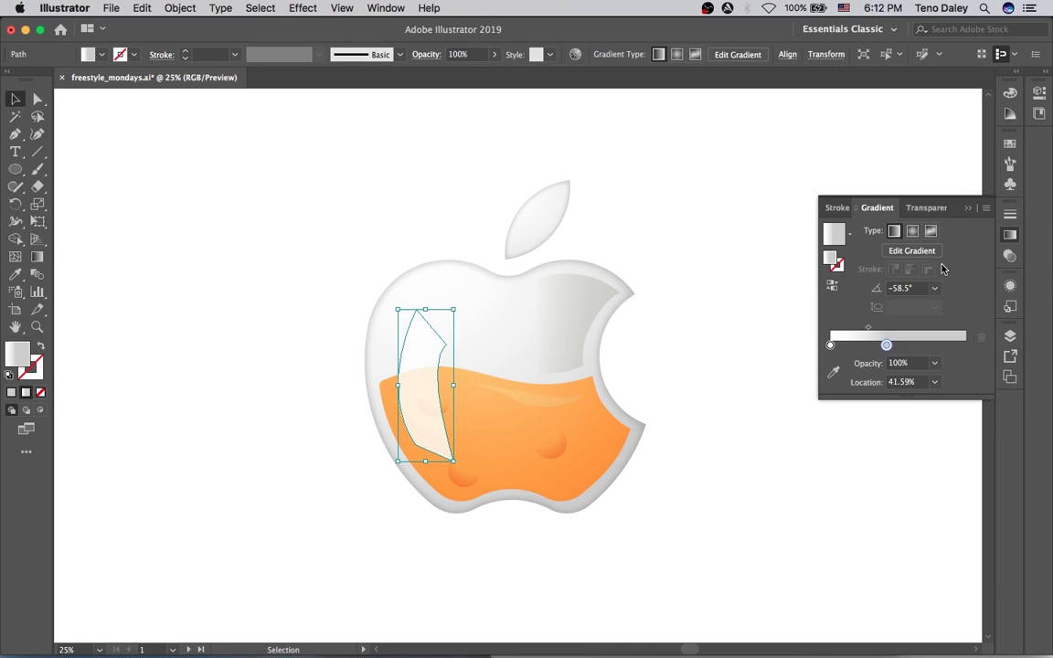
{"action": "double_click", "coordinate": [887, 345]}
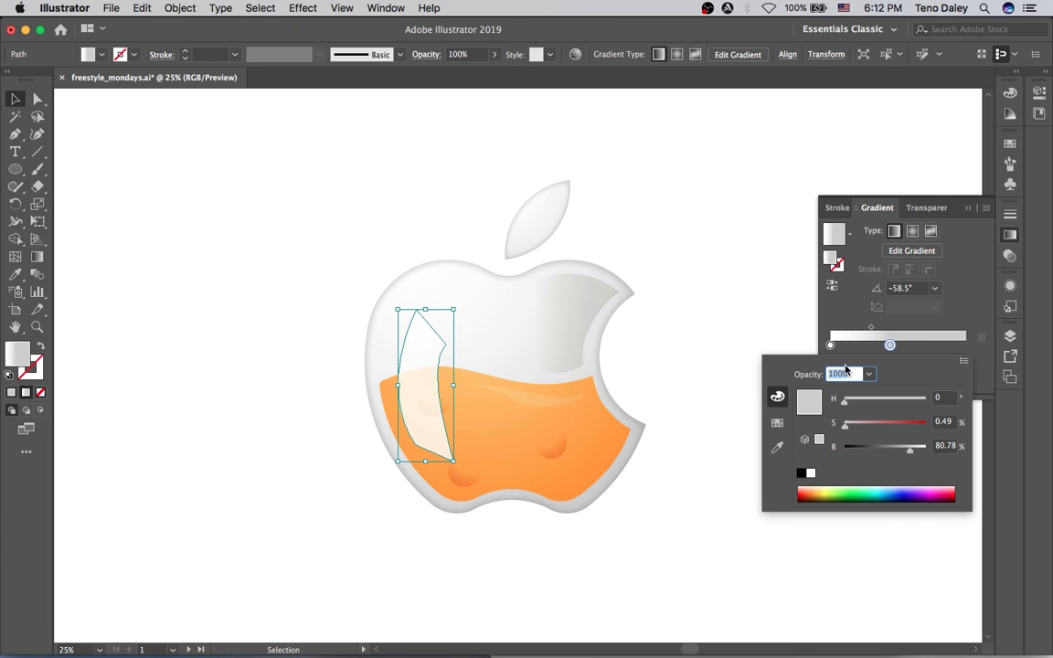
{"action": "left_click_drag", "start_coordinate": [909, 449], "coordinate": [844, 449]}
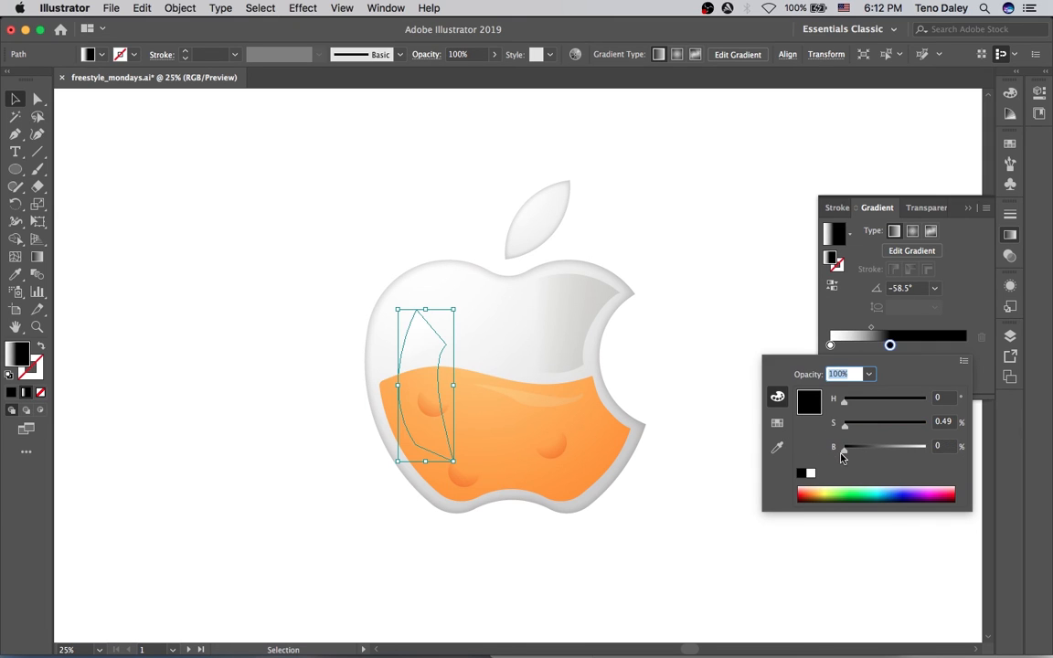
{"action": "mouse_move", "coordinate": [888, 345]}
{"action": "left_mouse_down"}
{"action": "mouse_move", "coordinate": [936, 345]}
{"action": "mouse_move", "coordinate": [876, 329]}
{"action": "left_mouse_up"}
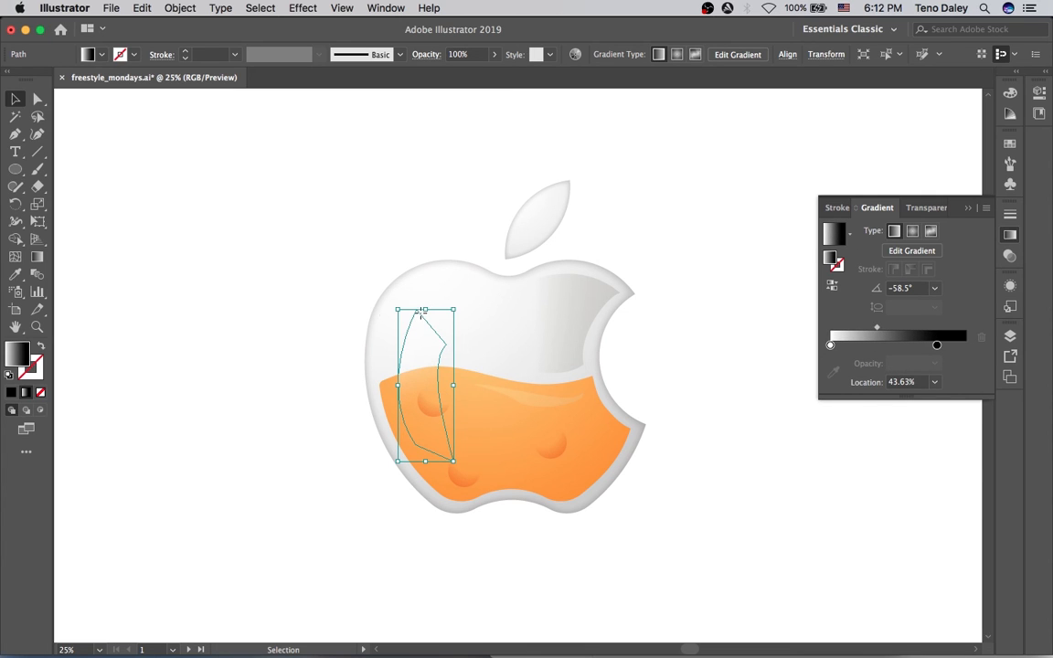
{"action": "key", "text": "g"}
{"action": "left_click_drag", "start_coordinate": [446, 433], "coordinate": [478, 466]}
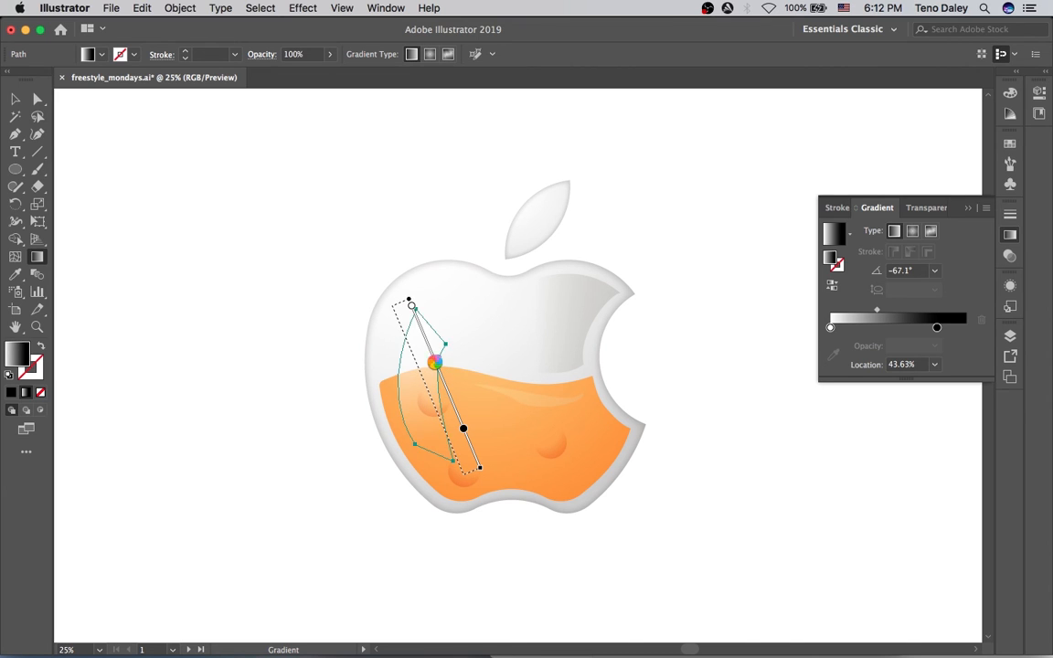
Deselect the highlight to review the faint glossy streak.
{"action": "key", "text": "v"}
{"action": "key", "text": "g"}
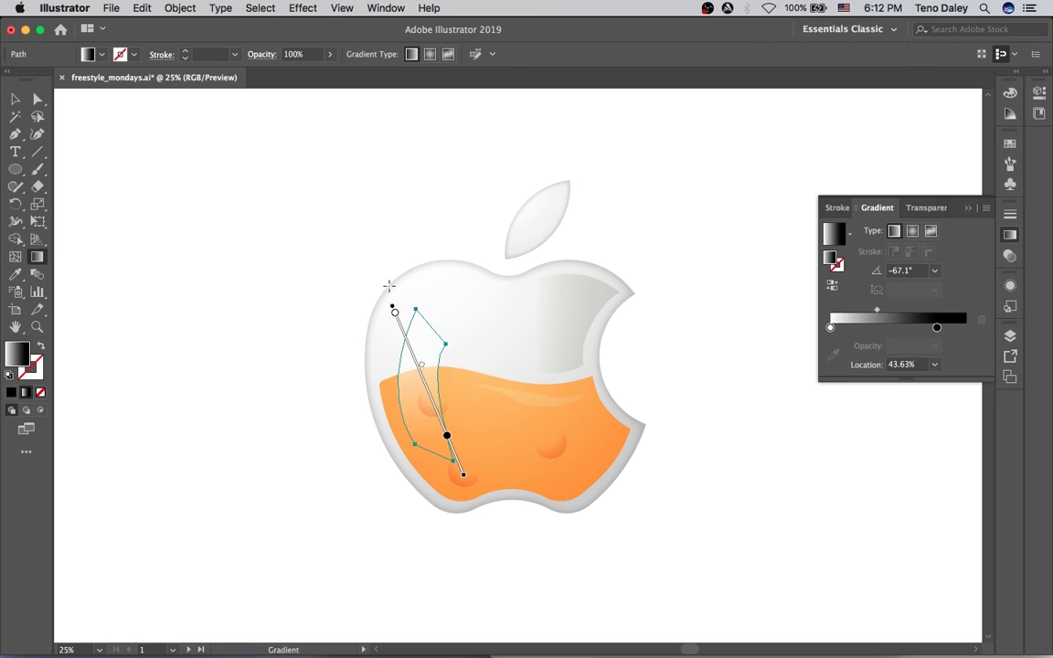
{"action": "key", "text": "v"}
{"action": "left_click", "coordinate": [390, 235]}
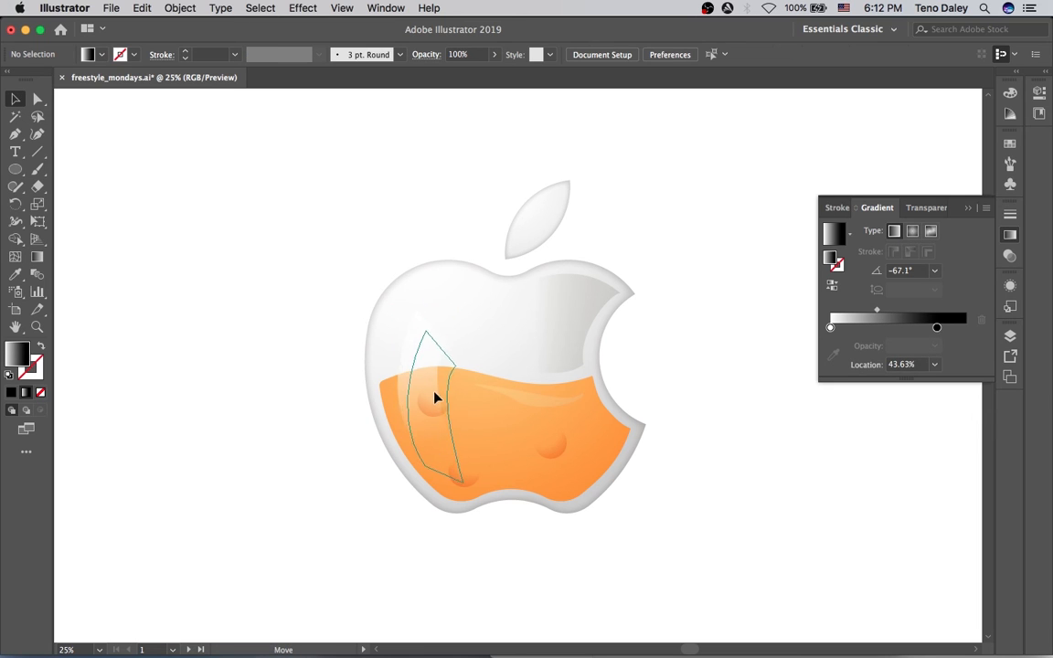
{"action": "left_click", "coordinate": [434, 398]}
{"action": "left_click", "coordinate": [371, 213]}
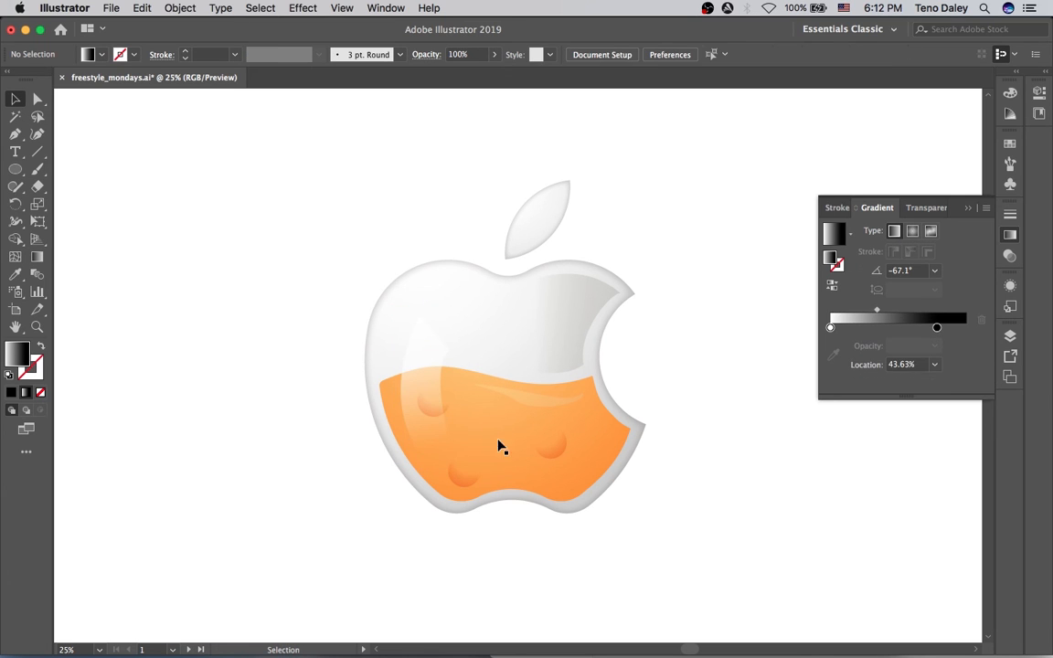
Add a pale orange middle stop at 58.06% to the liquid gradient and lighten the left stop.
{"action": "left_click", "coordinate": [502, 466]}
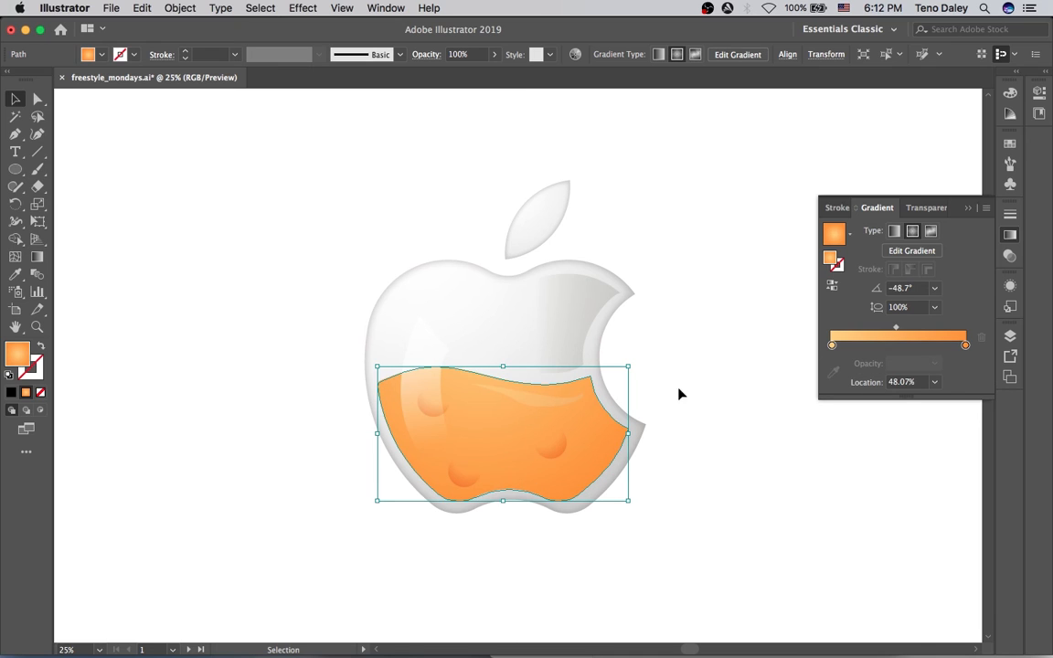
{"action": "left_click", "coordinate": [906, 344]}
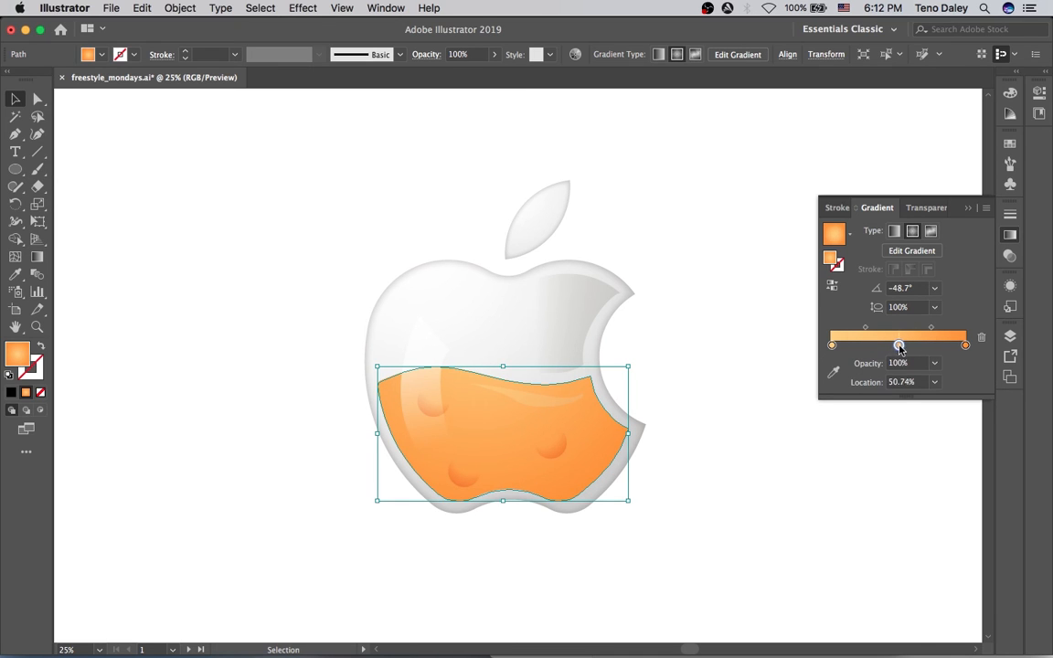
{"action": "double_click", "coordinate": [832, 344]}
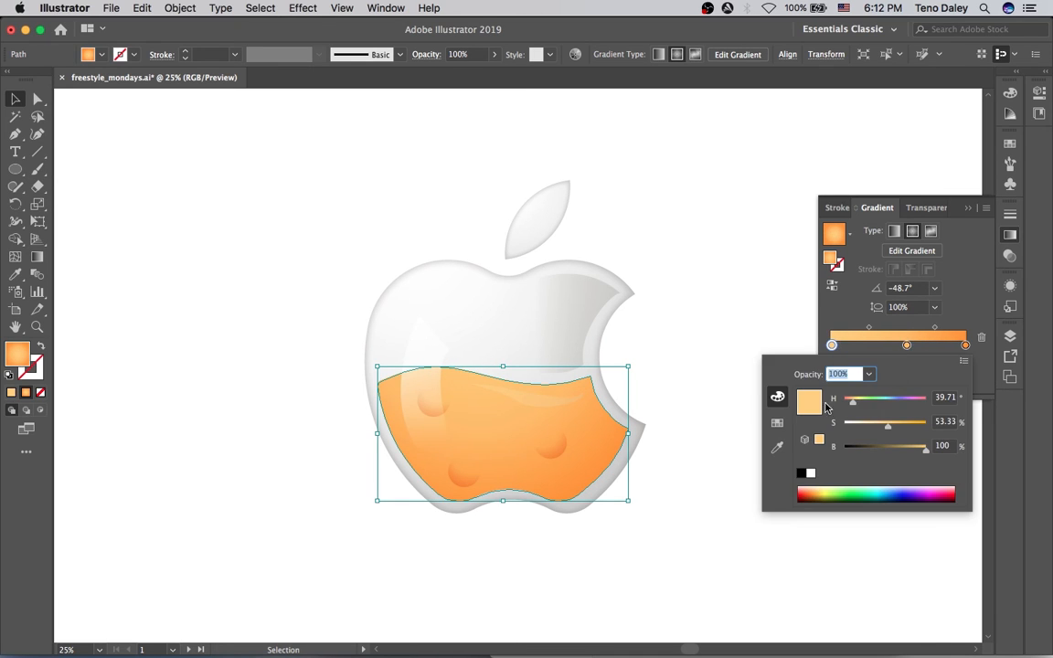
{"action": "left_click_drag", "start_coordinate": [877, 427], "coordinate": [863, 431]}
{"action": "left_click", "coordinate": [905, 345]}
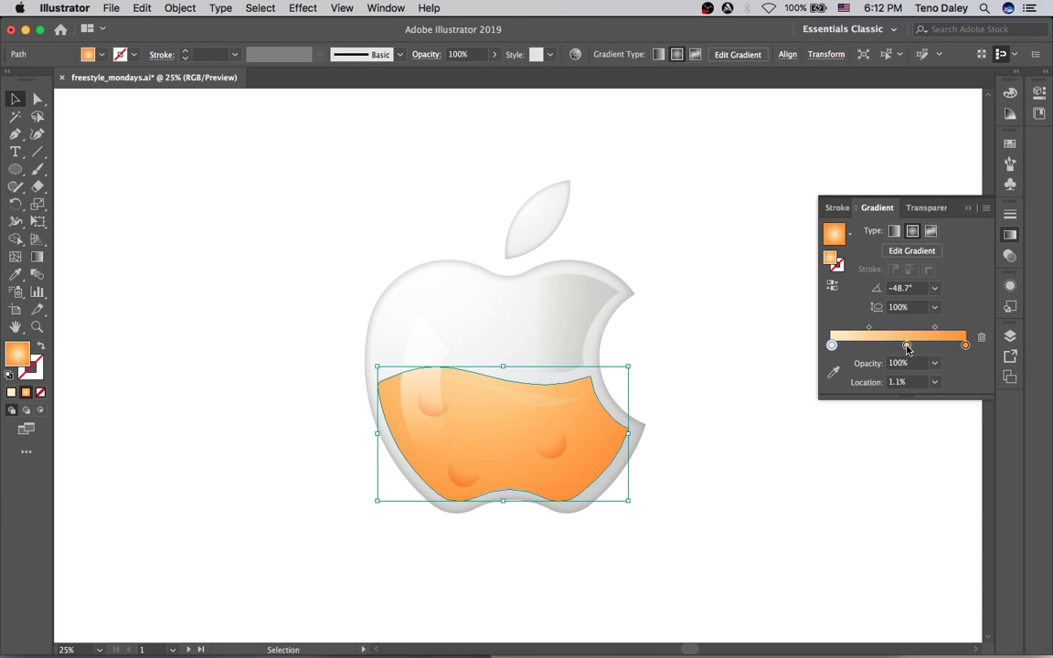
{"action": "double_click", "coordinate": [908, 345]}
{"action": "left_click_drag", "start_coordinate": [850, 403], "coordinate": [856, 402]}
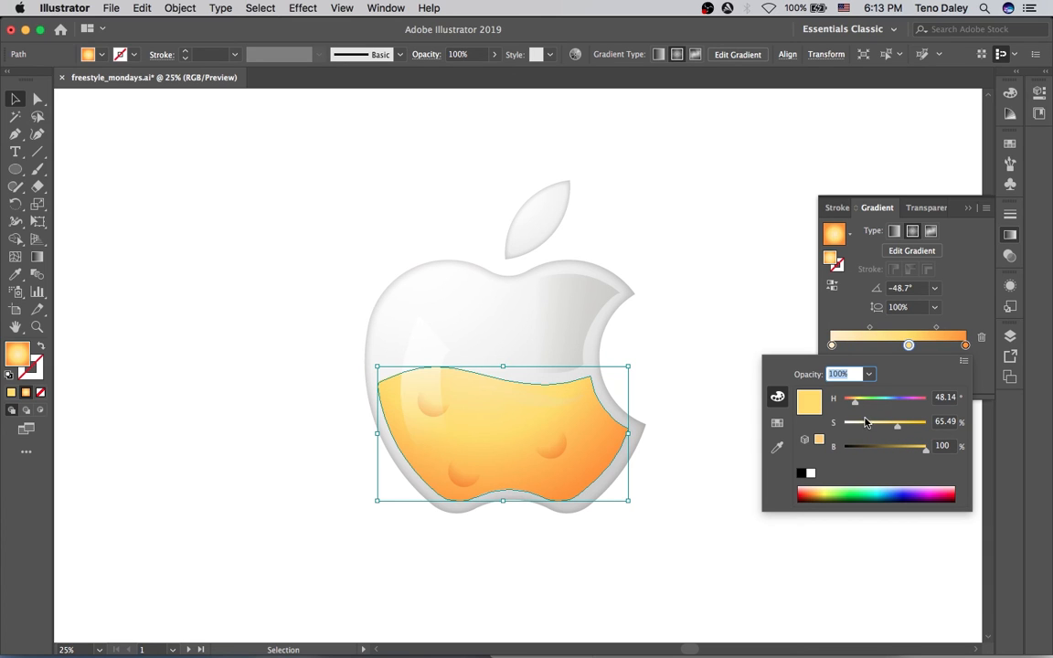
{"action": "left_click_drag", "start_coordinate": [856, 406], "coordinate": [858, 416]}
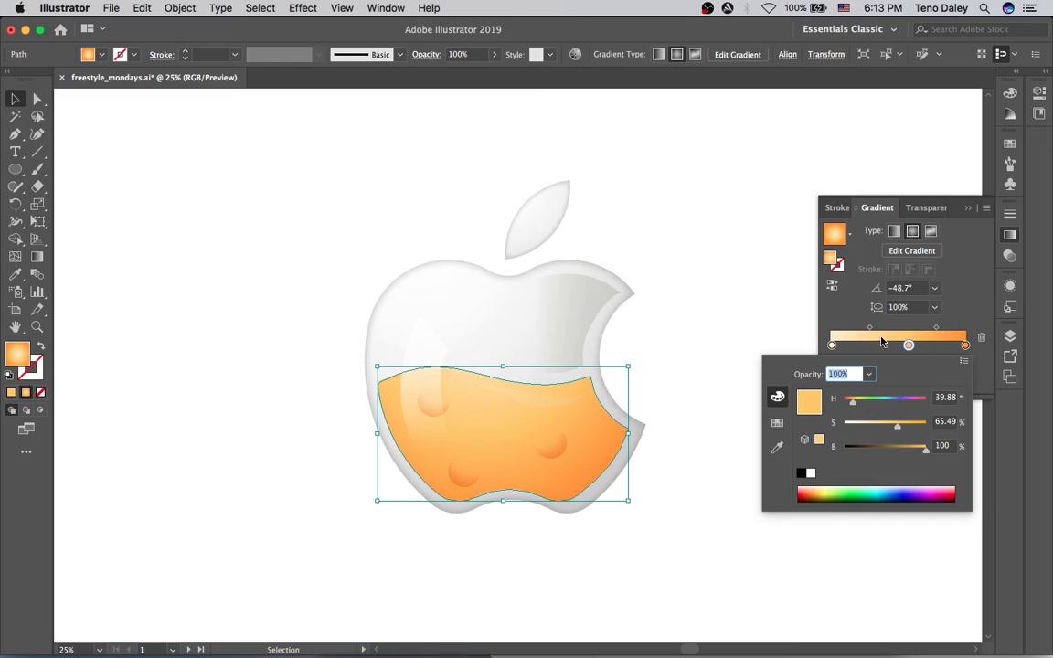
{"action": "left_click", "coordinate": [859, 314]}
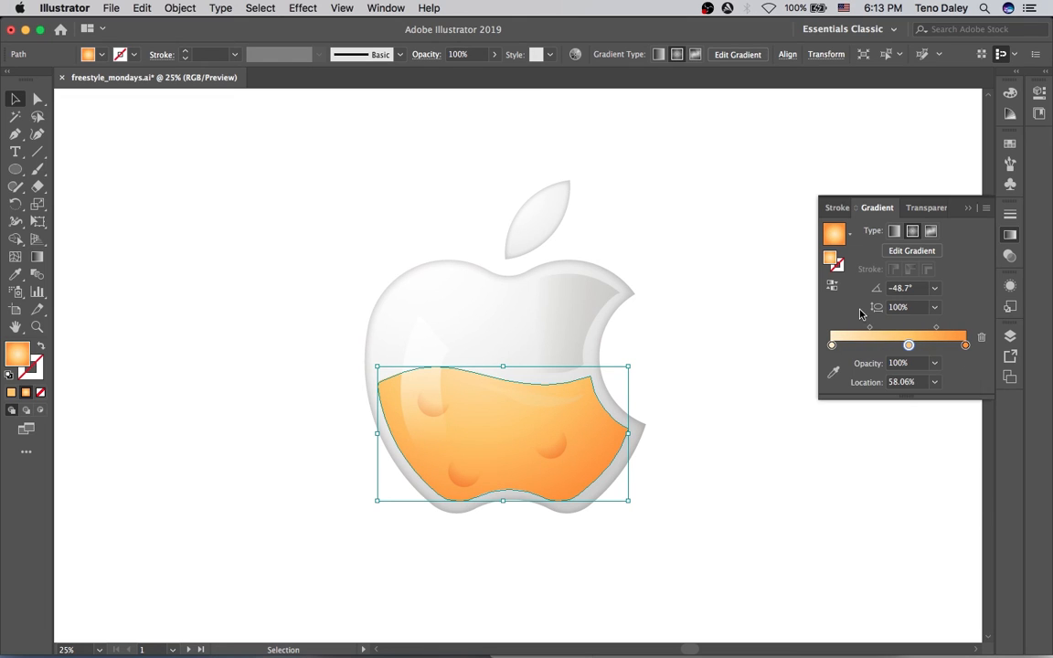
{"action": "left_click", "coordinate": [556, 145]}
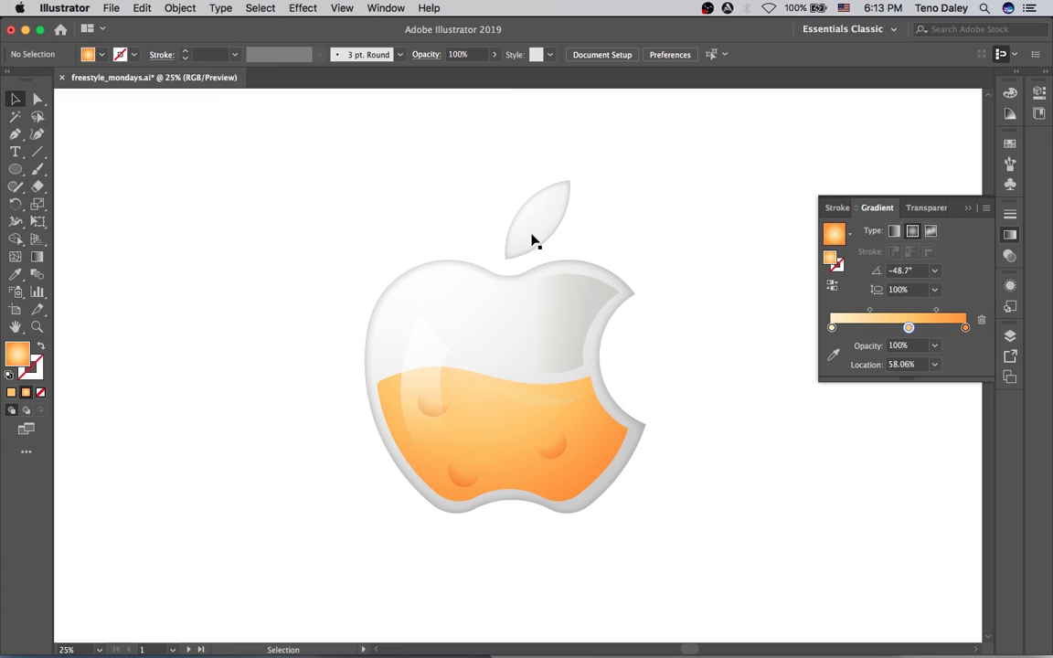
Pen a slim highlight shape along the leaf's left side.
{"action": "key", "text": "p"}
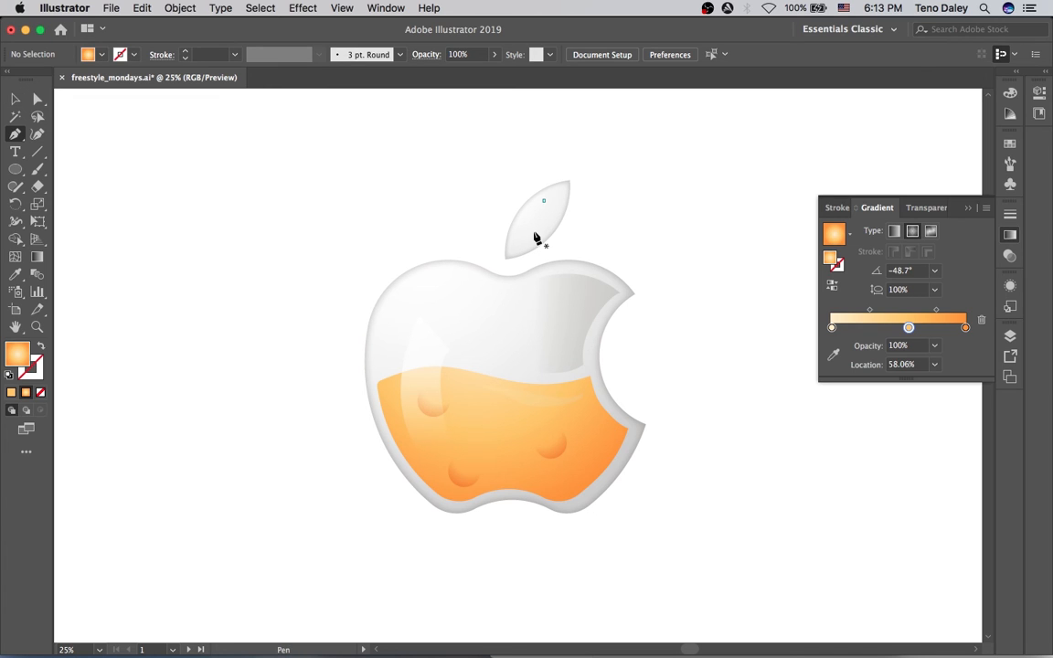
{"action": "left_click", "coordinate": [543, 200]}
{"action": "left_click", "coordinate": [539, 239]}
{"action": "left_click", "coordinate": [554, 221]}
{"action": "left_click", "coordinate": [558, 185]}
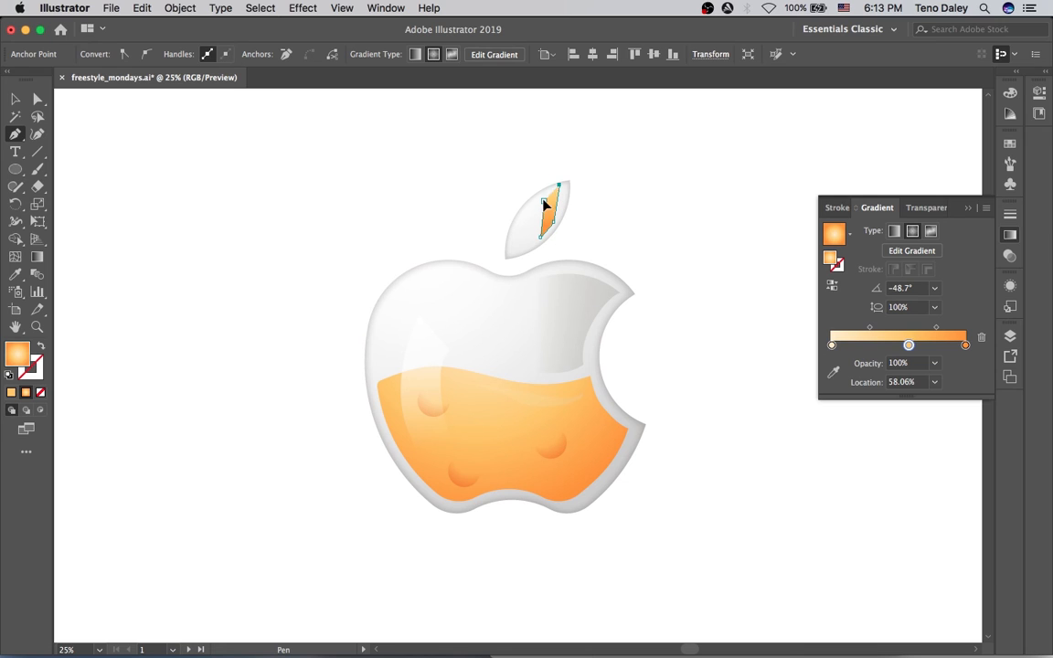
{"action": "left_click", "coordinate": [543, 201]}
Eyedropper the apple highlight's gradient onto it and redraw the gradient along the leaf.
{"action": "key", "text": "i"}
{"action": "left_click", "coordinate": [426, 356]}
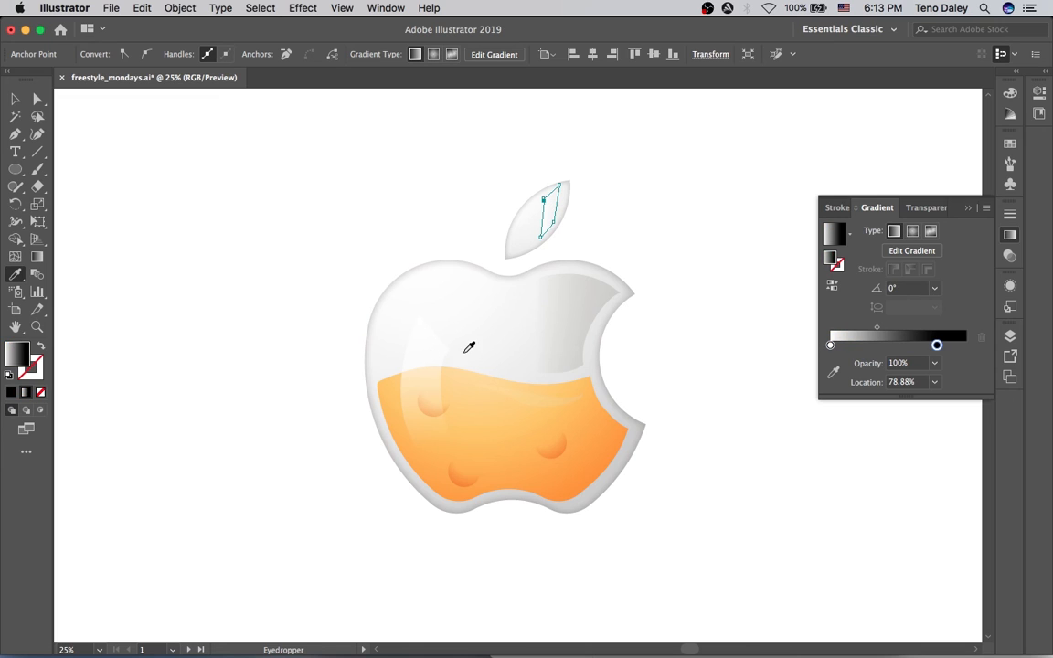
{"action": "key", "text": "g"}
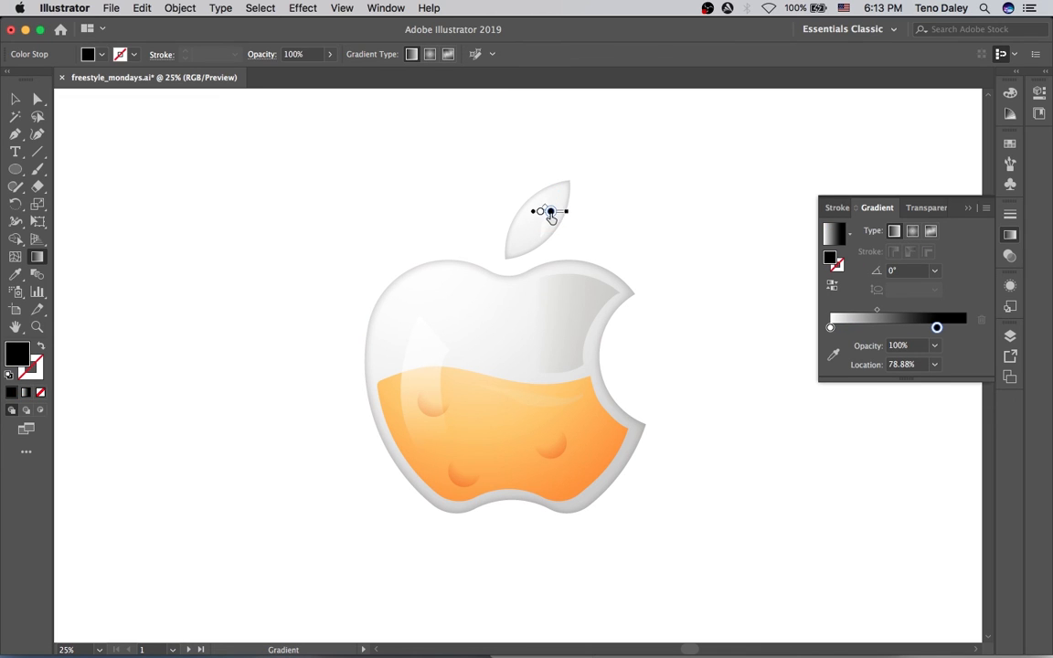
{"action": "left_click_drag", "start_coordinate": [551, 213], "coordinate": [551, 213]}
{"action": "mouse_move", "coordinate": [547, 170]}
{"action": "left_mouse_down"}
{"action": "mouse_move", "coordinate": [557, 220]}
{"action": "mouse_move", "coordinate": [545, 235]}
{"action": "mouse_move", "coordinate": [564, 219]}
{"action": "left_mouse_up"}
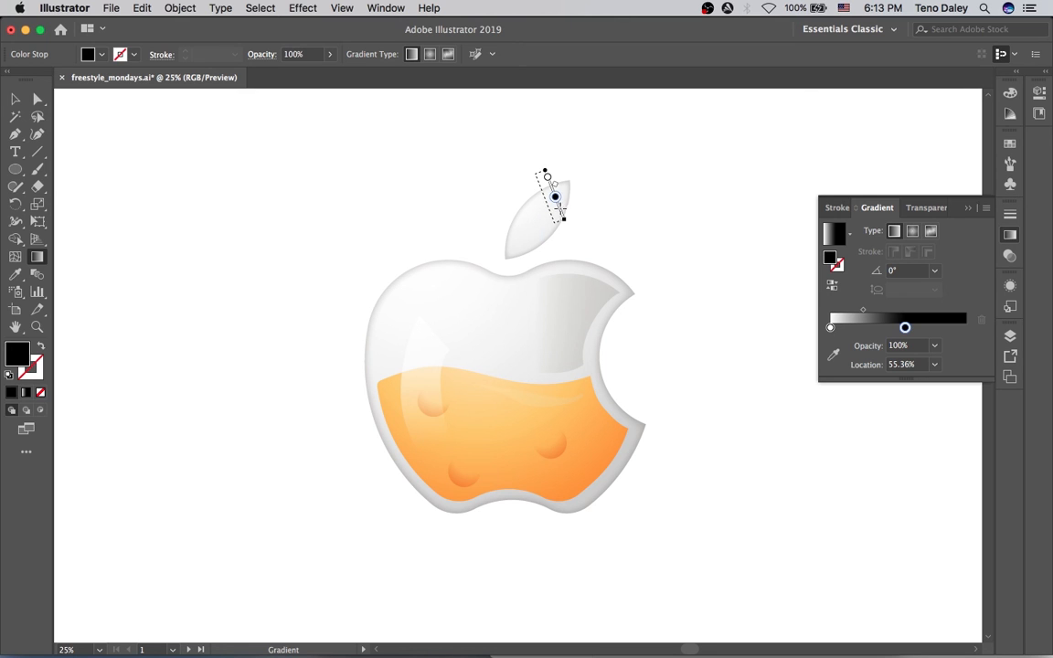
Shift the gradient stops to 13.18% and 83.73% to soften the highlight, then deselect.
{"action": "key", "text": "v"}
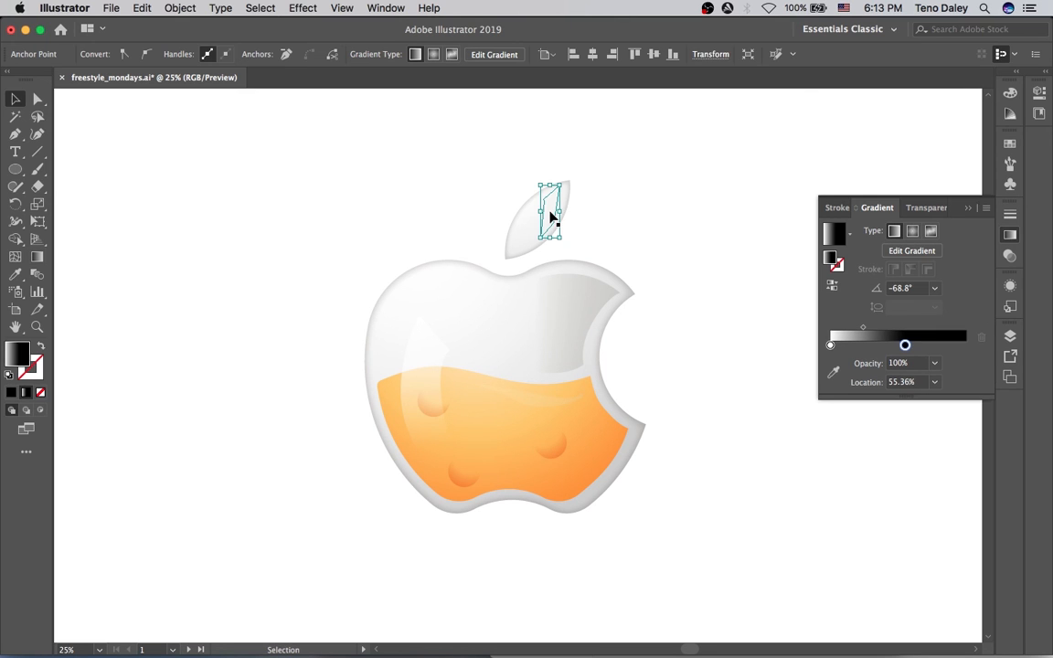
{"action": "left_click", "coordinate": [606, 236]}
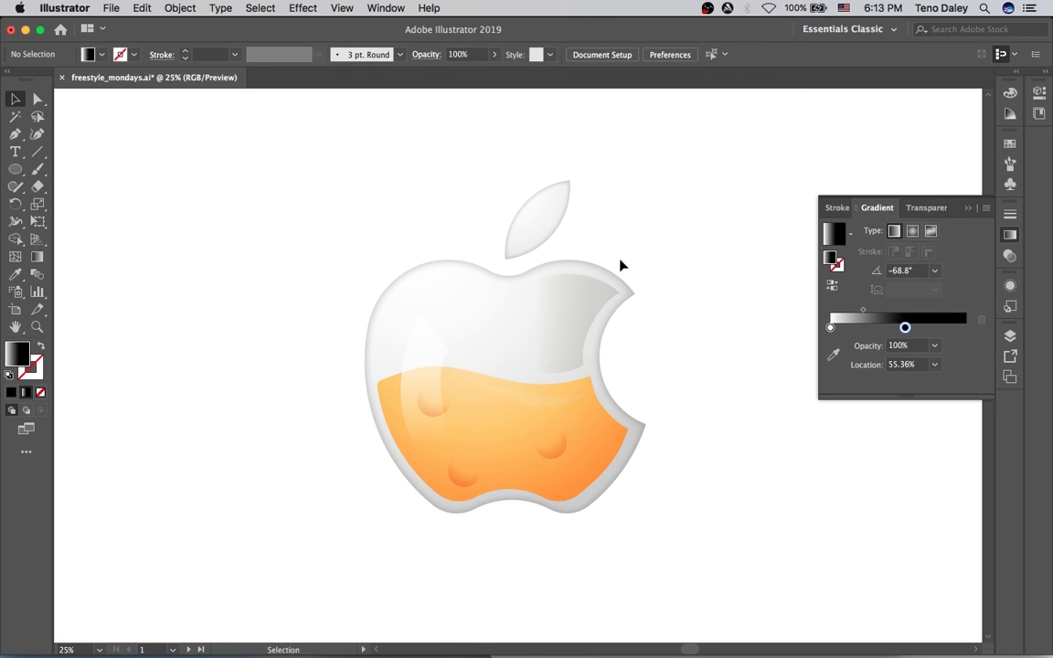
{"action": "left_click", "coordinate": [555, 217]}
{"action": "left_click_drag", "start_coordinate": [904, 345], "coordinate": [942, 345]}
{"action": "mouse_move", "coordinate": [830, 345]}
{"action": "left_mouse_down"}
{"action": "mouse_move", "coordinate": [864, 348]}
{"action": "mouse_move", "coordinate": [863, 376]}
{"action": "mouse_move", "coordinate": [849, 345]}
{"action": "left_mouse_up"}
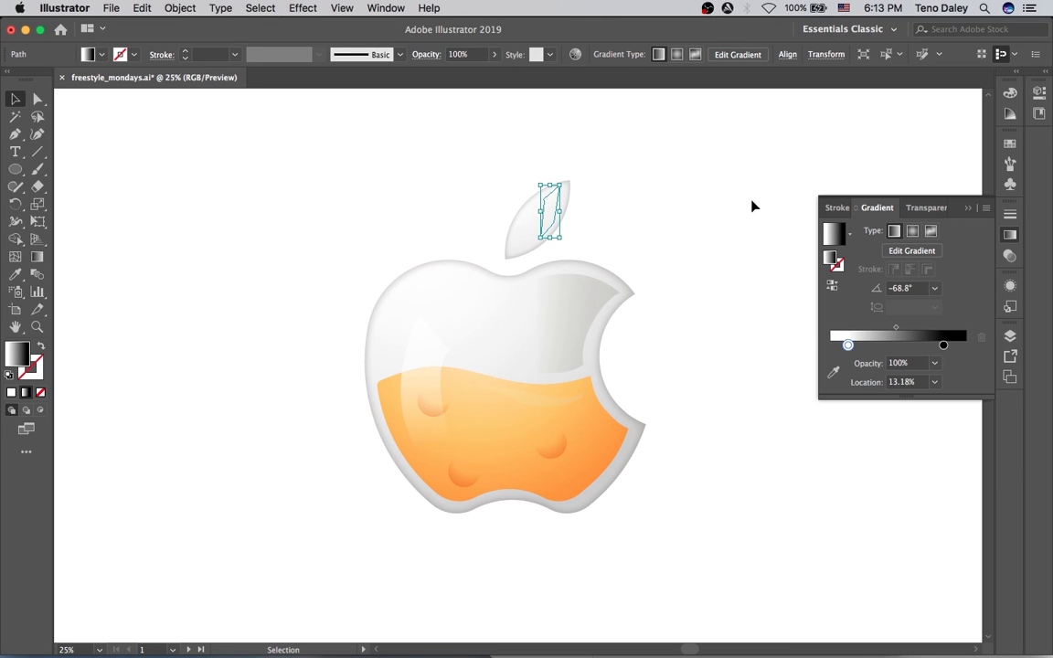
{"action": "left_click", "coordinate": [749, 223]}
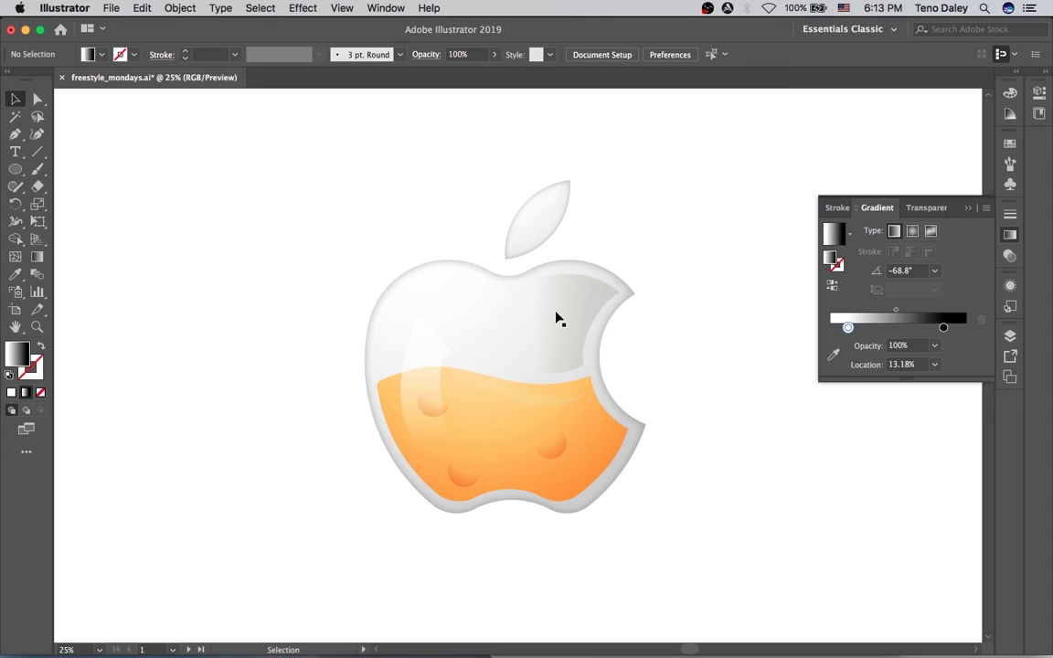
Pen a tall, narrow curved shape down the apple's right side beside the bite.
{"action": "key", "text": "p"}
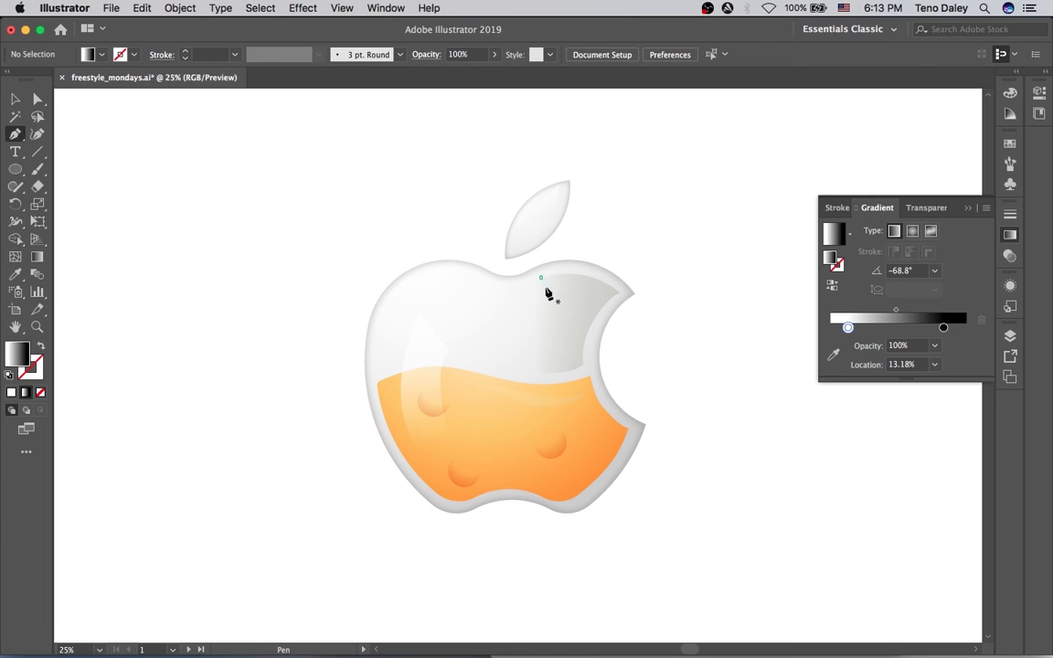
{"action": "left_click", "coordinate": [540, 277]}
{"action": "left_click_drag", "start_coordinate": [551, 422], "coordinate": [538, 480]}
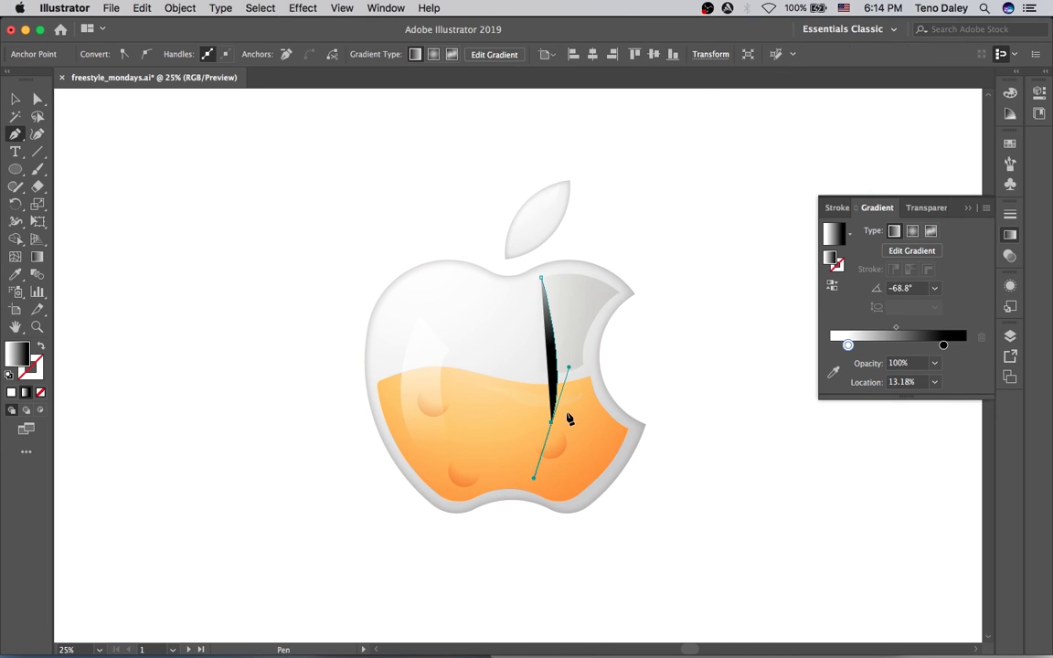
{"action": "left_click", "coordinate": [563, 416]}
{"action": "left_click_drag", "start_coordinate": [582, 294], "coordinate": [569, 266]}
{"action": "left_click", "coordinate": [540, 277]}
{"action": "key", "text": "o"}
Eyedropper the left glossy streak onto the new shape, check its placement, and deselect.
{"action": "key", "text": "i"}
{"action": "left_click", "coordinate": [423, 381]}
{"action": "key", "text": "v"}
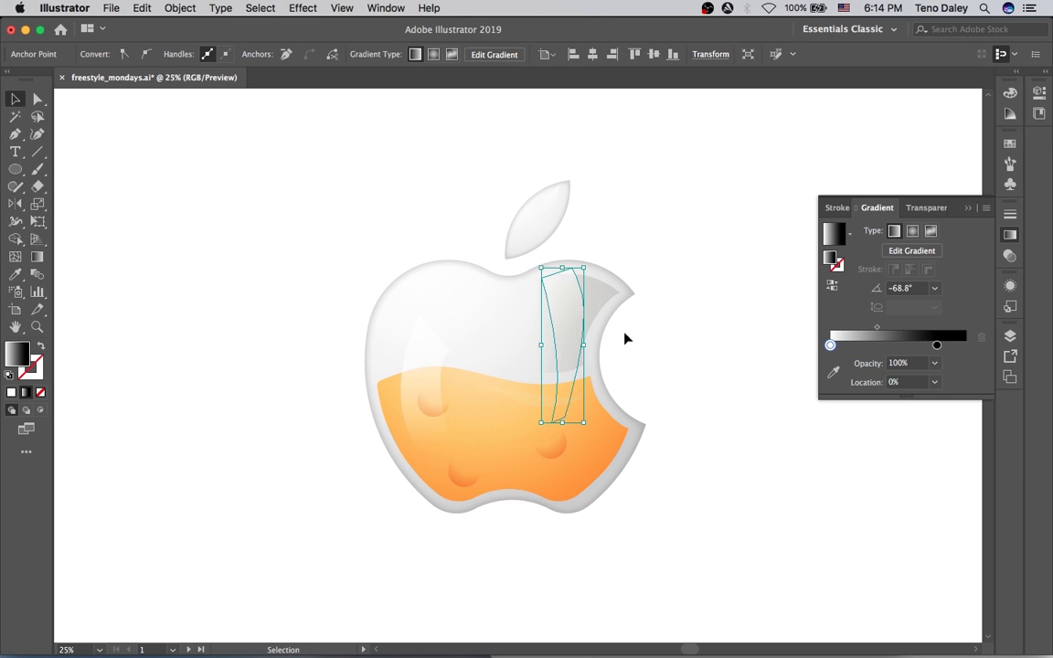
{"action": "key", "text": "a"}
{"action": "left_click", "coordinate": [586, 333]}
{"action": "key", "text": "v"}
{"action": "left_click", "coordinate": [573, 301]}
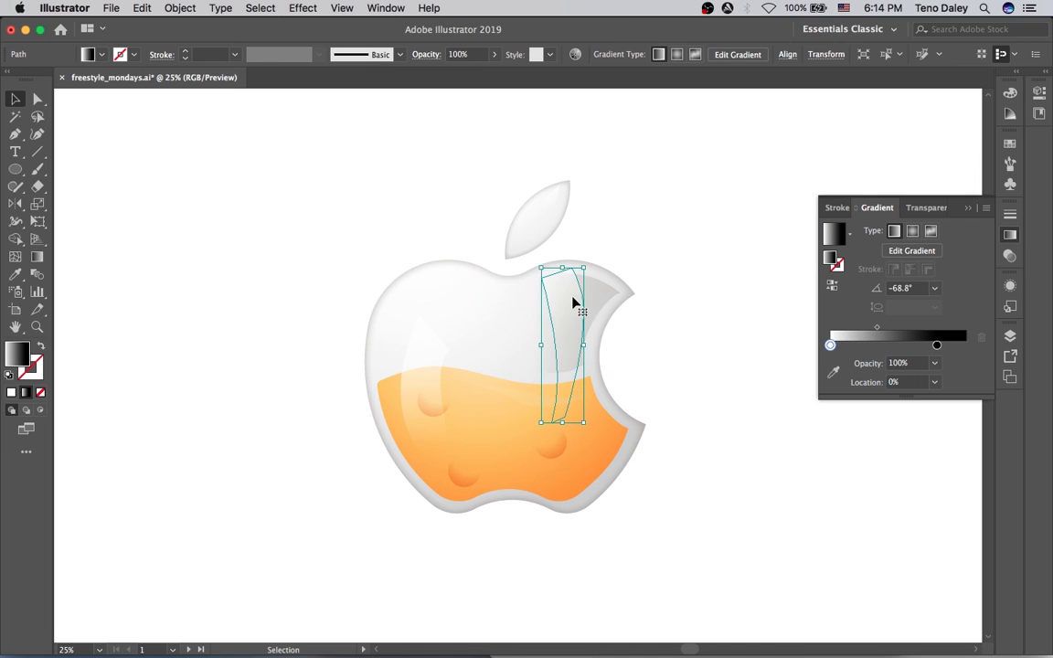
{"action": "left_click", "coordinate": [645, 337]}
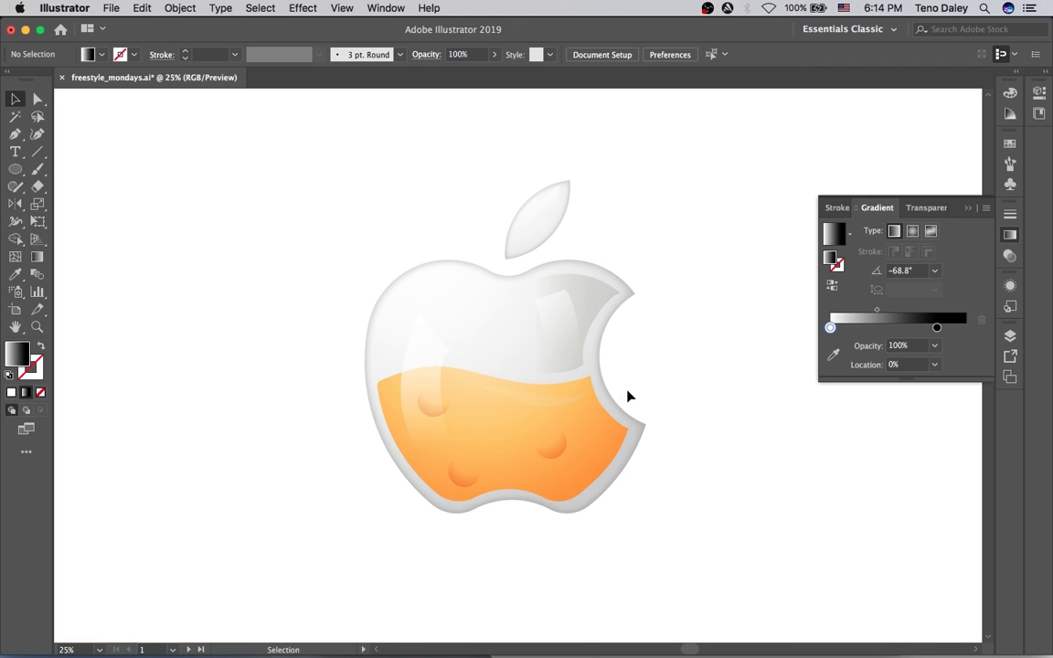
Pen the curved upper edge of a band along the orange liquid's surface.
{"action": "key", "text": "p"}
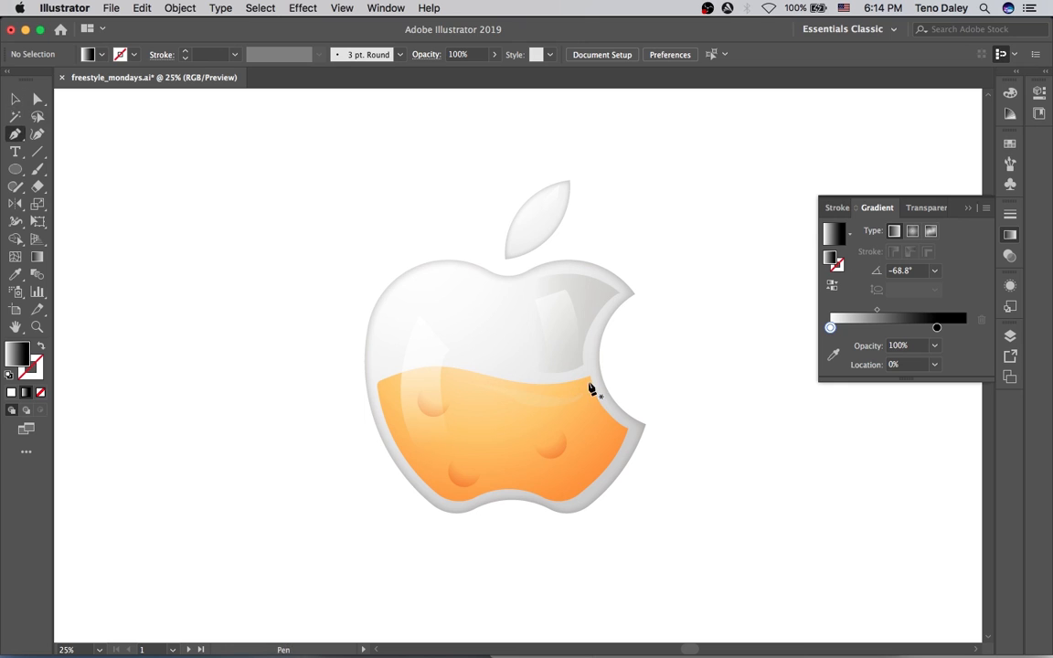
{"action": "left_click", "coordinate": [587, 374]}
{"action": "left_click_drag", "start_coordinate": [468, 363], "coordinate": [439, 348]}
{"action": "mouse_move", "coordinate": [375, 382]}
{"action": "left_mouse_down"}
{"action": "mouse_move", "coordinate": [396, 391]}
{"action": "mouse_move", "coordinate": [372, 373]}
{"action": "left_mouse_up"}
Adjust the band's left anchors and curve its lower edge back to close the shape.
{"action": "key", "text": "a"}
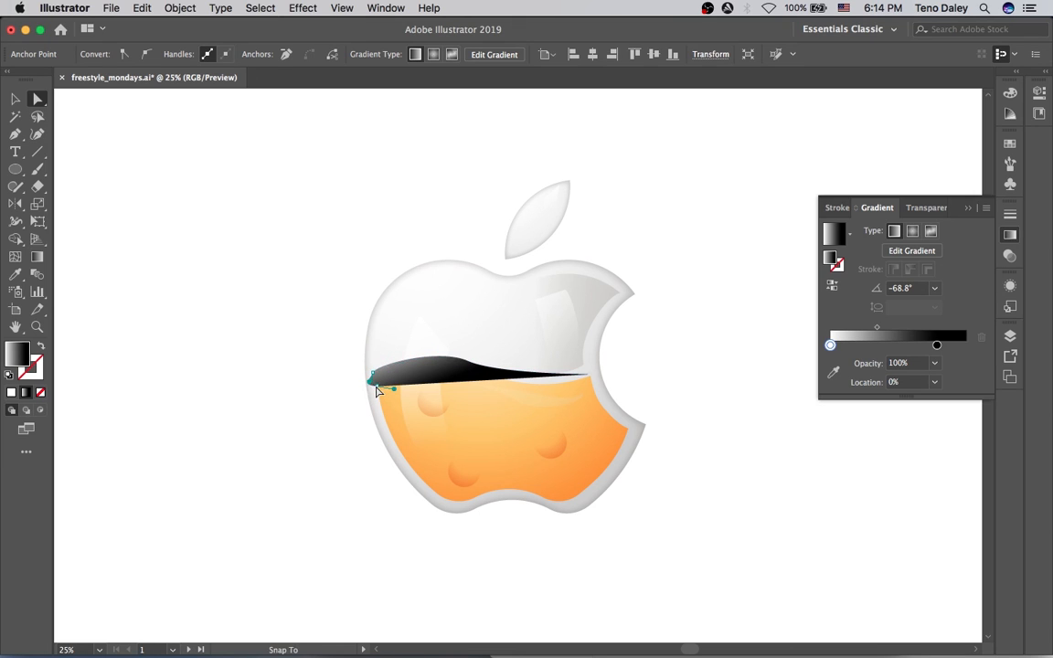
{"action": "left_click", "coordinate": [377, 383]}
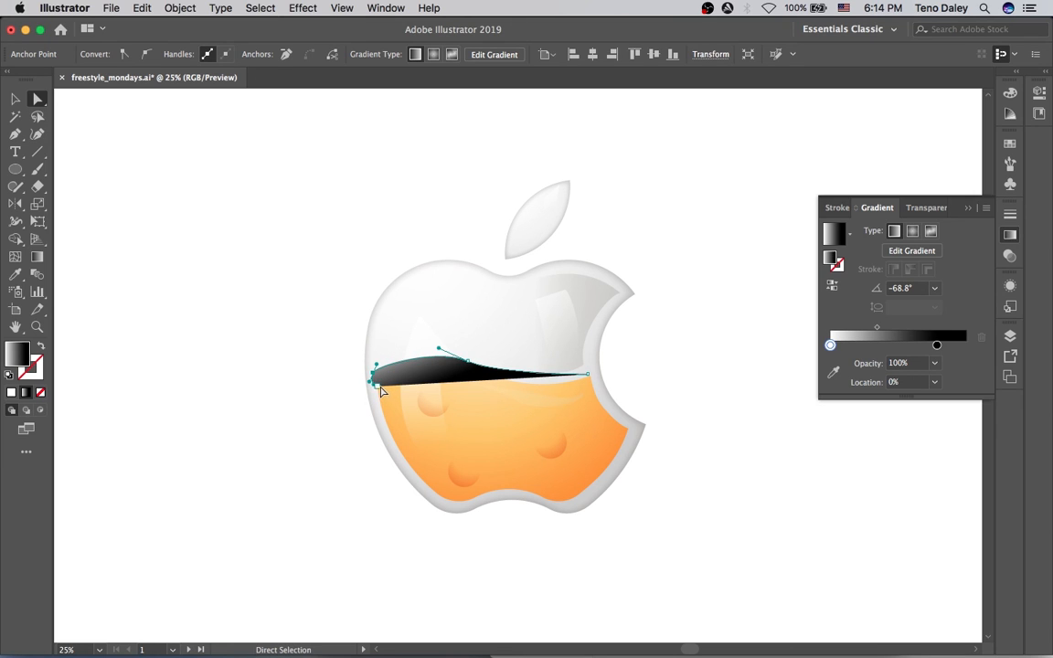
{"action": "key", "text": "p"}
{"action": "left_click_drag", "start_coordinate": [377, 386], "coordinate": [448, 374]}
{"action": "left_click_drag", "start_coordinate": [533, 384], "coordinate": [571, 384]}
{"action": "left_click", "coordinate": [587, 374]}
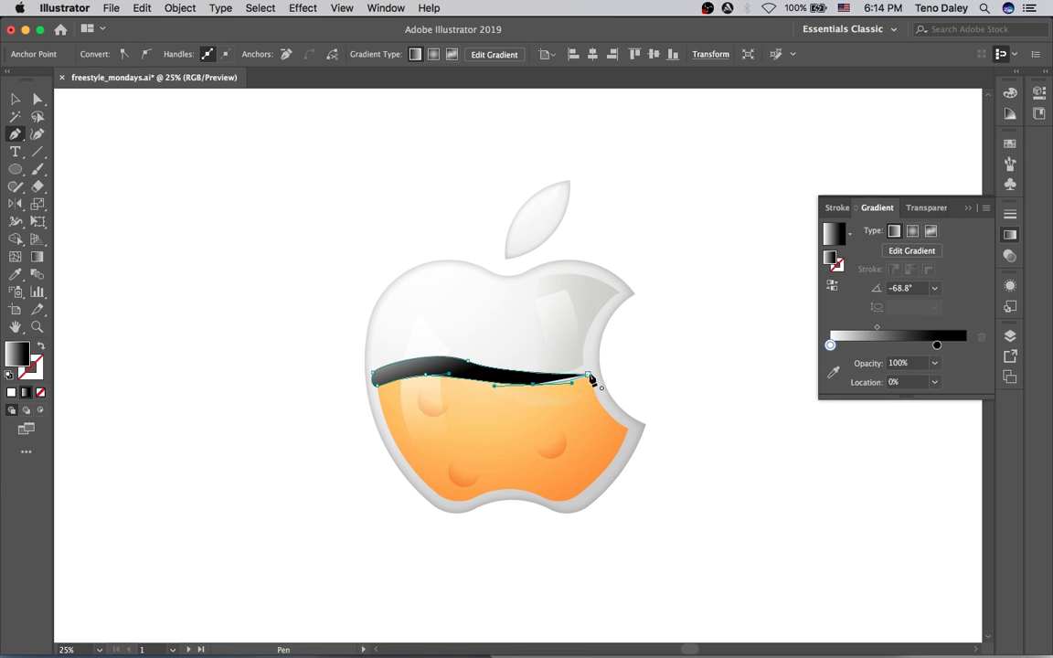
Give the band the apple's light fill with the Eyedropper, then deselect it.
{"action": "key", "text": "i"}
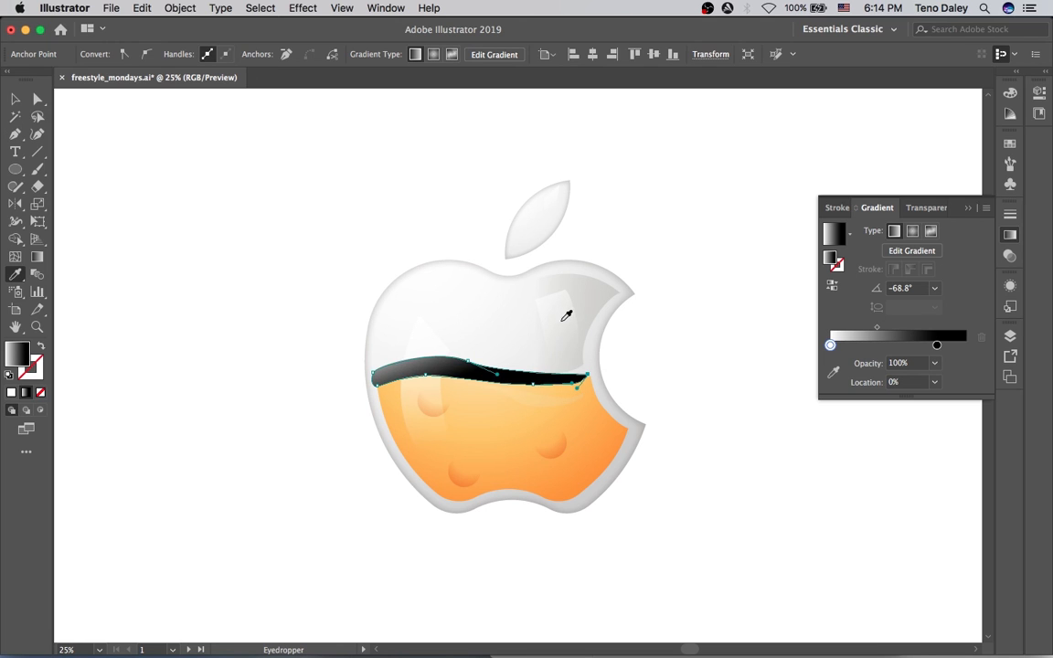
{"action": "left_click", "coordinate": [562, 346]}
{"action": "key", "text": "v"}
{"action": "left_click", "coordinate": [691, 382]}
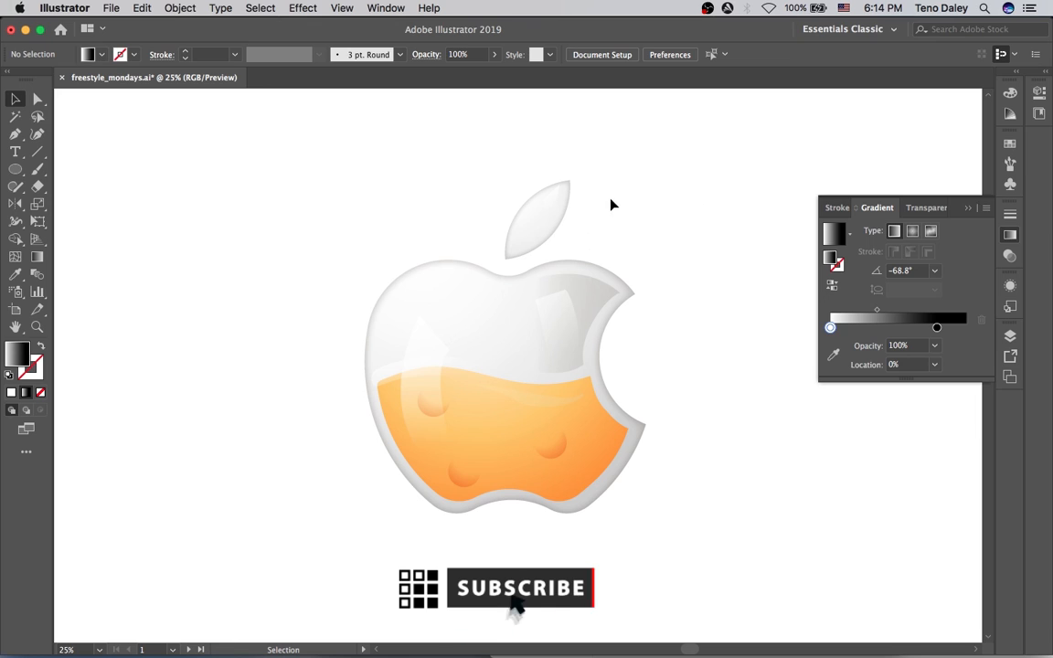
Collapse the Gradient panel into the dock and check a highlight inside the apple.
{"action": "left_click", "coordinate": [874, 208]}
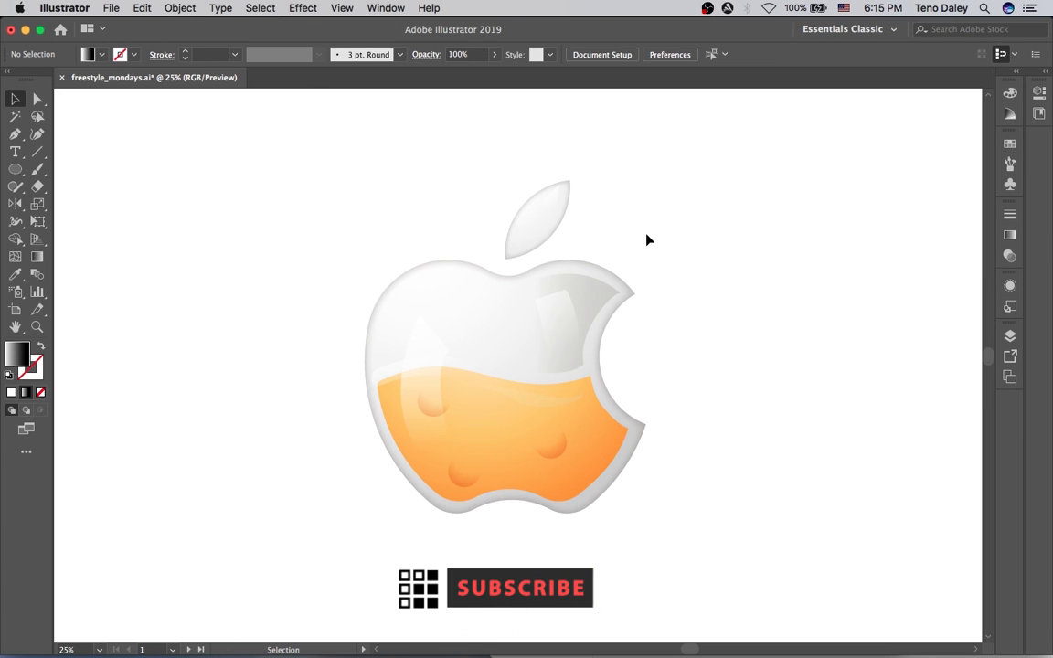
{"action": "left_click", "coordinate": [562, 329]}
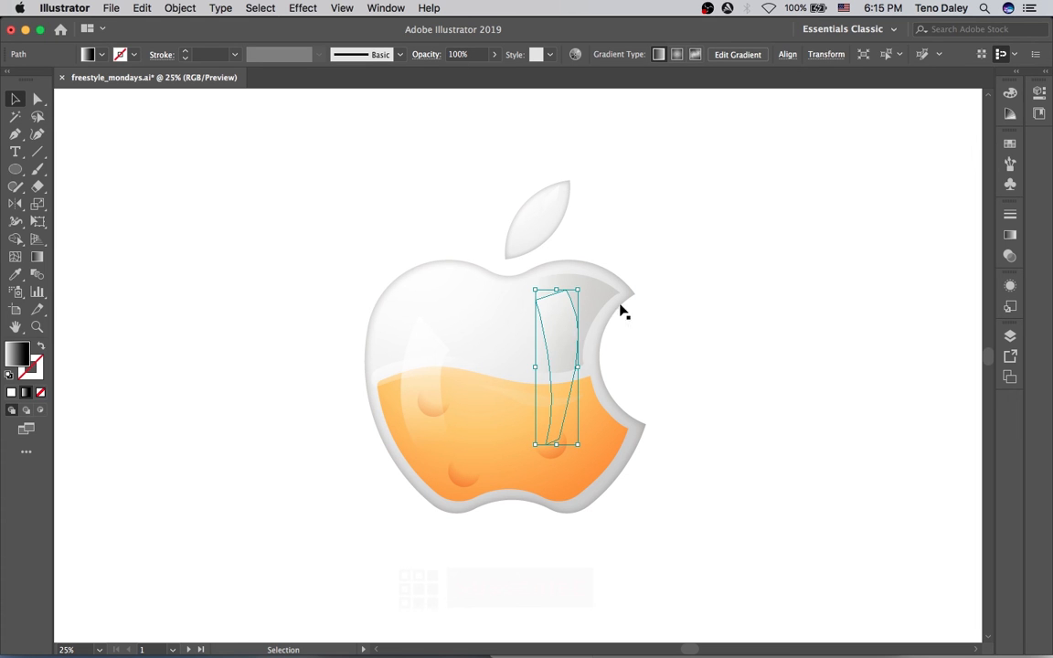
{"action": "left_click", "coordinate": [693, 322]}
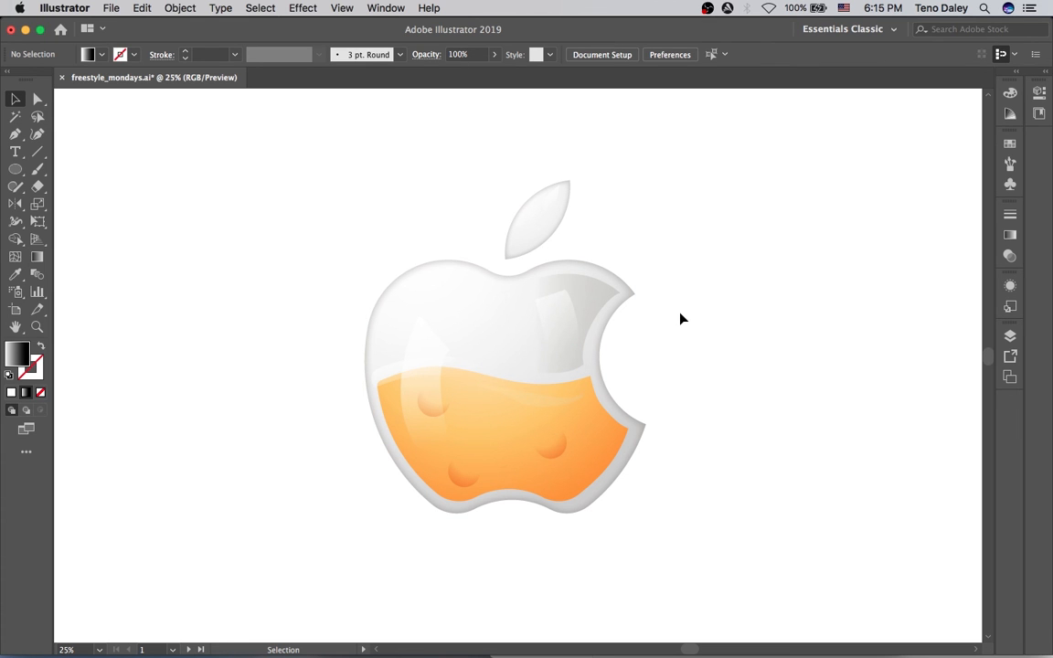